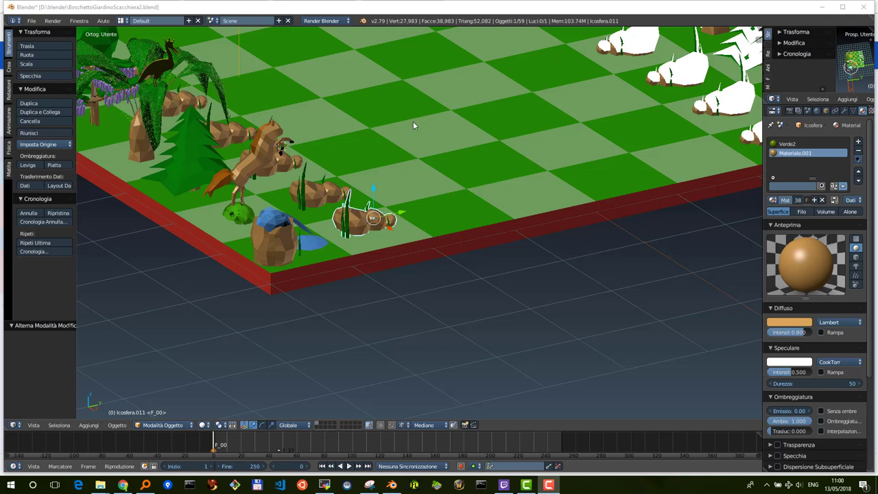
# Frame the whole diorama and select the chessboard Cube base instead of the rock prop.
pyautogui.moveTo(422, 110)
pyautogui.mouseDown(button='middle')
pyautogui.moveTo(422, 100)
pyautogui.moveTo(428, 133)
pyautogui.moveTo(430, 99)
pyautogui.moveTo(423, 133)
pyautogui.mouseUp(button='middle')
pyautogui.scroll(-3, 424, 106)
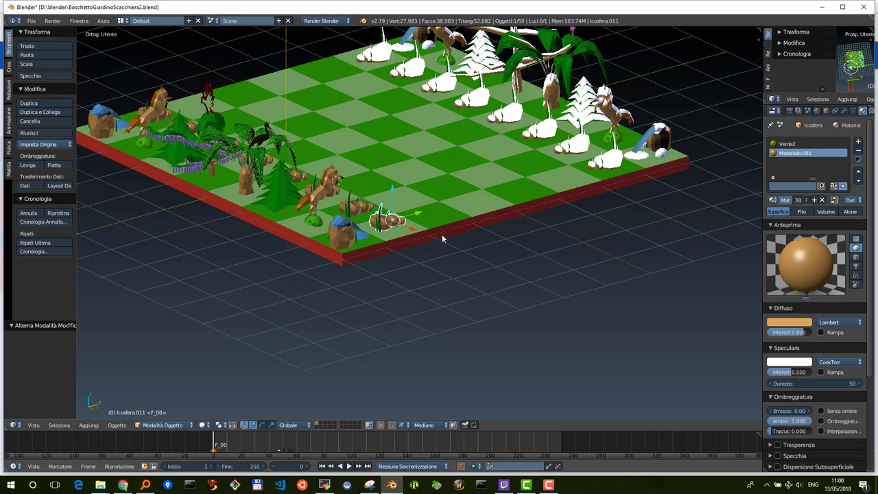
pyautogui.rightClick(449, 197)
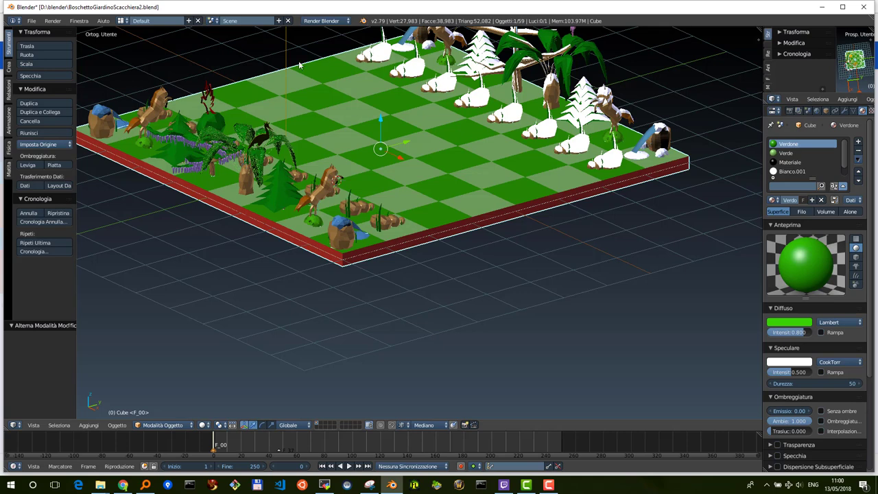
# In Edit Mode, select the seven horizontal edge loops on the board's red side wall.
pyautogui.press('Tab')
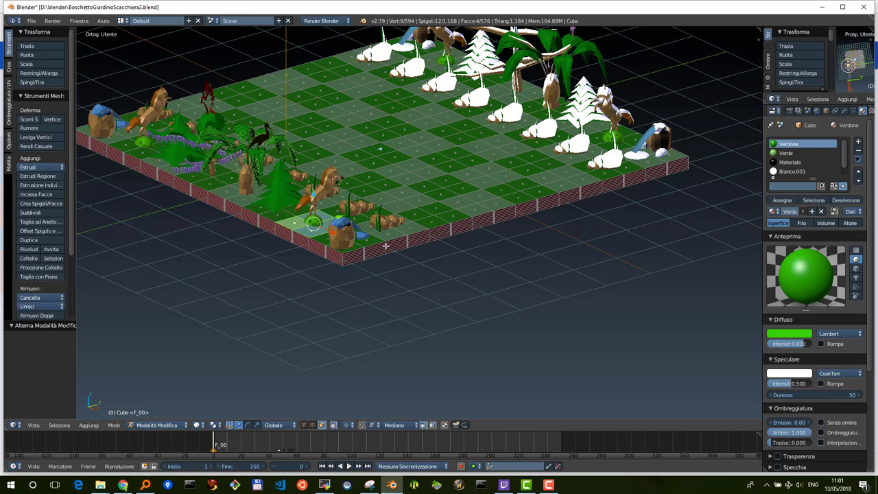
pyautogui.scroll(2, 386, 245)
pyautogui.scroll(2, 386, 246)
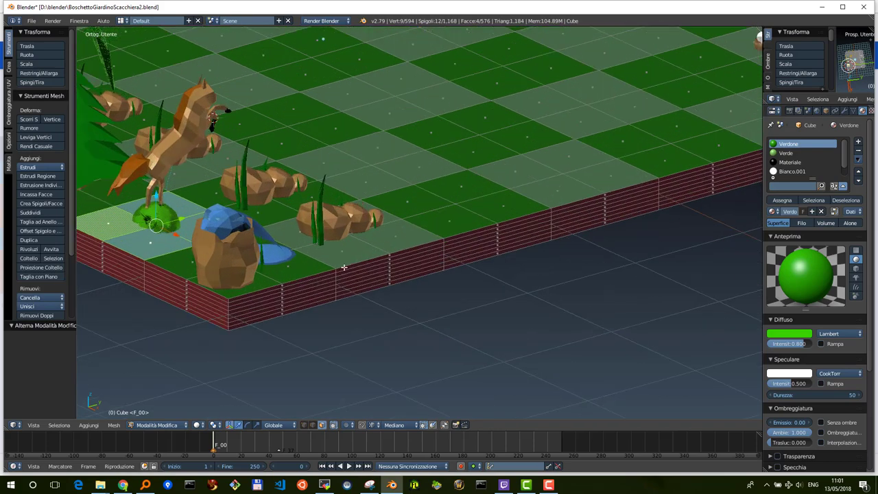
pyautogui.moveTo(429, 229)
pyautogui.mouseDown(button='middle')
pyautogui.moveTo(424, 182)
pyautogui.moveTo(427, 232)
pyautogui.mouseUp(button='middle')
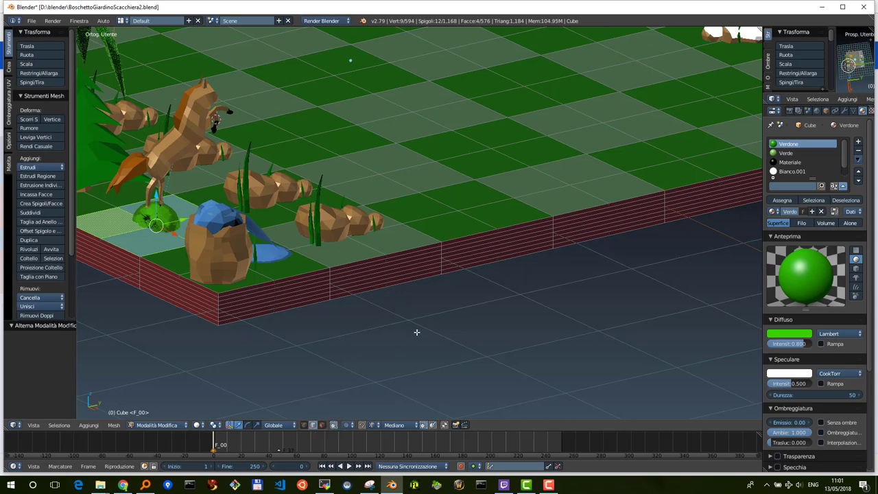
pyautogui.keyDown('alt'); pyautogui.click(419, 250); pyautogui.keyUp('alt')
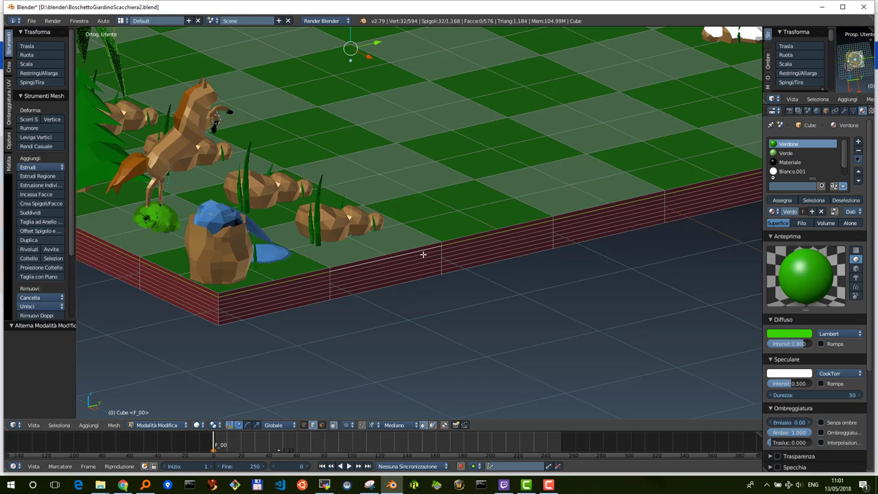
pyautogui.keyDown('alt'); pyautogui.keyDown('shift'); pyautogui.click(423, 253); pyautogui.keyUp('shift'); pyautogui.keyUp('alt')
pyautogui.keyDown('alt'); pyautogui.keyDown('shift'); pyautogui.click(423, 257); pyautogui.keyUp('shift'); pyautogui.keyUp('alt')
pyautogui.keyDown('alt'); pyautogui.keyDown('shift'); pyautogui.click(425, 261); pyautogui.keyUp('shift'); pyautogui.keyUp('alt')
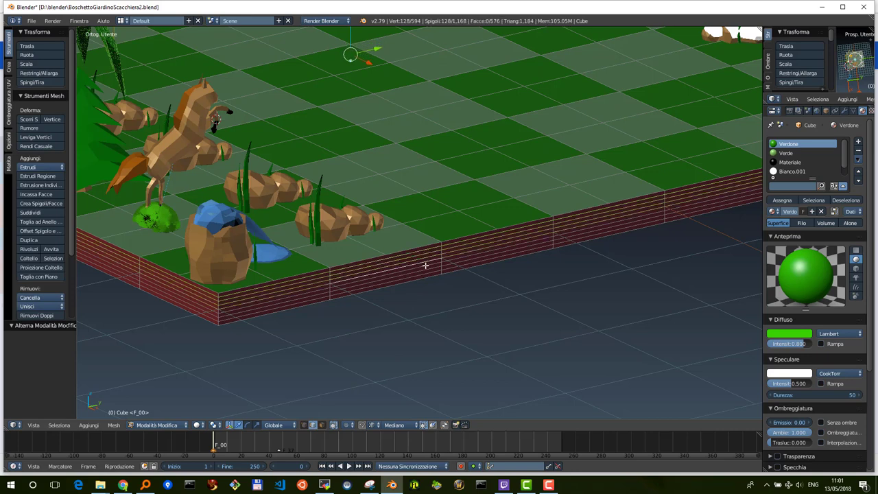
pyautogui.keyDown('alt'); pyautogui.keyDown('shift'); pyautogui.click(425, 265); pyautogui.keyUp('shift'); pyautogui.keyUp('alt')
pyautogui.keyDown('alt'); pyautogui.keyDown('shift'); pyautogui.click(425, 268); pyautogui.keyUp('shift'); pyautogui.keyUp('alt')
pyautogui.keyDown('alt'); pyautogui.keyDown('shift'); pyautogui.click(423, 273); pyautogui.keyUp('shift'); pyautogui.keyUp('alt')
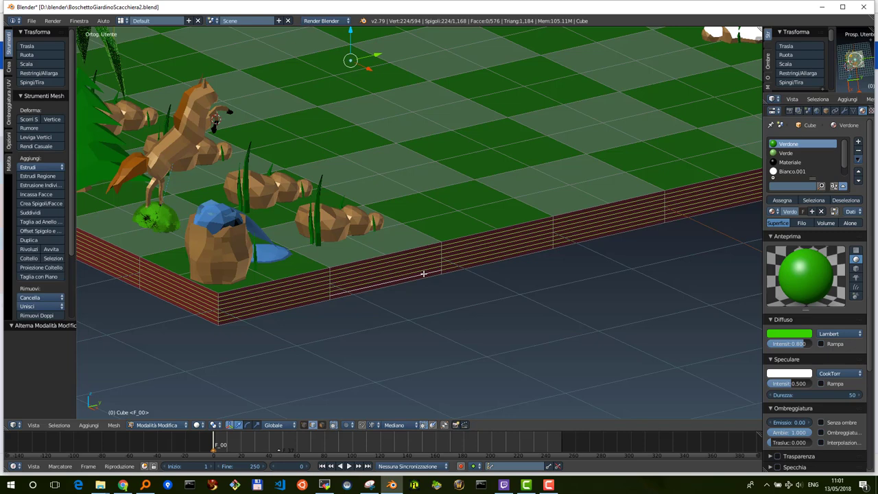
# Dissolve the selected wall edge loops (Dissolvi Spigoli) and return to Object Mode.
pyautogui.press('x')
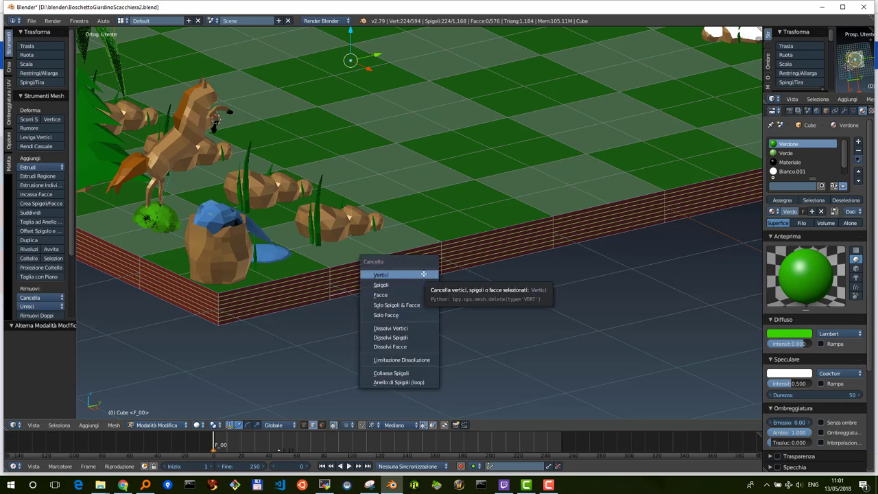
pyautogui.click(397, 338)
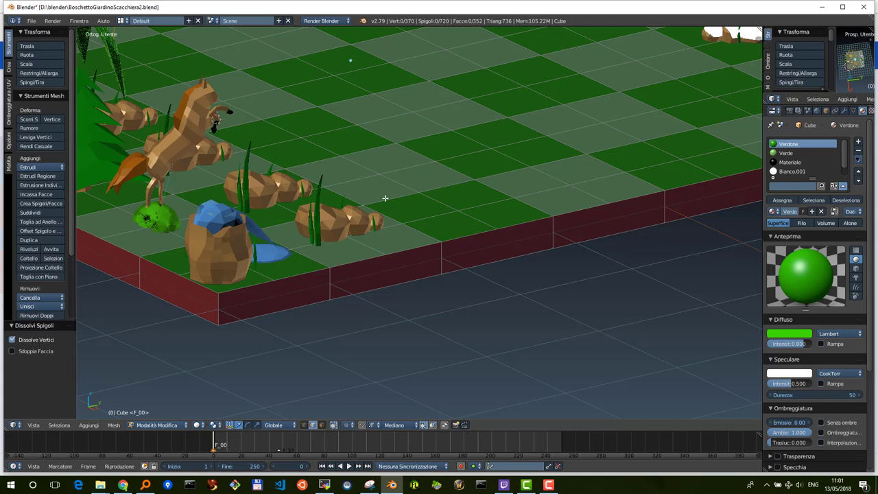
pyautogui.press('Tab')
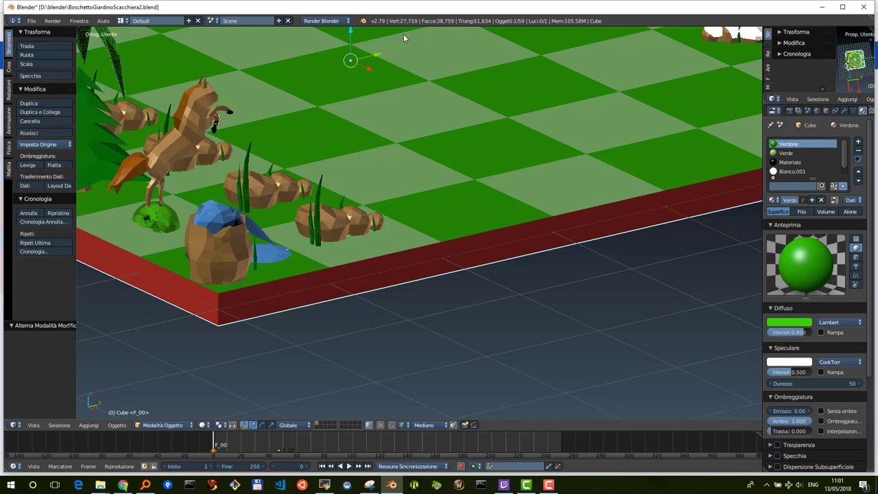
# In face select mode, select one red grid face and all faces coplanar with it.
pyautogui.moveTo(395, 253)
pyautogui.mouseDown(button='middle')
pyautogui.moveTo(392, 238)
pyautogui.moveTo(359, 252)
pyautogui.moveTo(303, 249)
pyautogui.moveTo(336, 249)
pyautogui.moveTo(360, 266)
pyautogui.moveTo(373, 246)
pyautogui.moveTo(366, 215)
pyautogui.moveTo(366, 231)
pyautogui.mouseUp(button='middle')
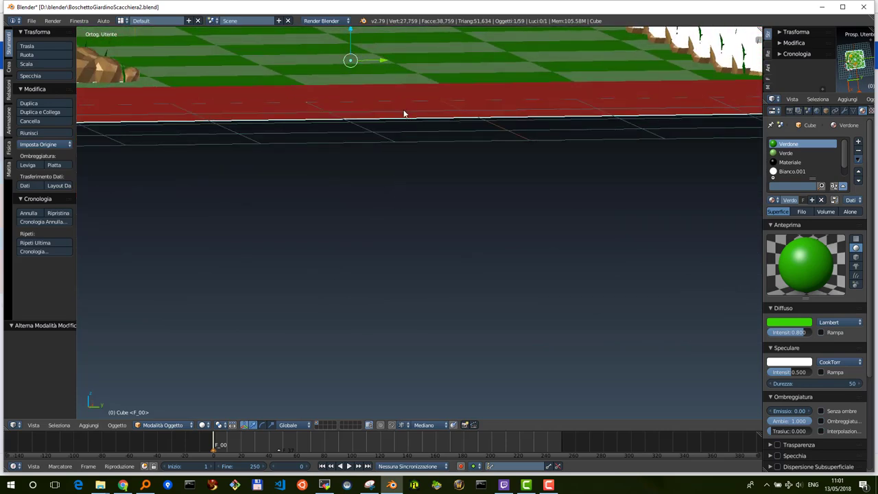
pyautogui.moveTo(402, 112)
pyautogui.mouseDown(button='middle')
pyautogui.moveTo(386, 212)
pyautogui.moveTo(392, 190)
pyautogui.mouseUp(button='middle')
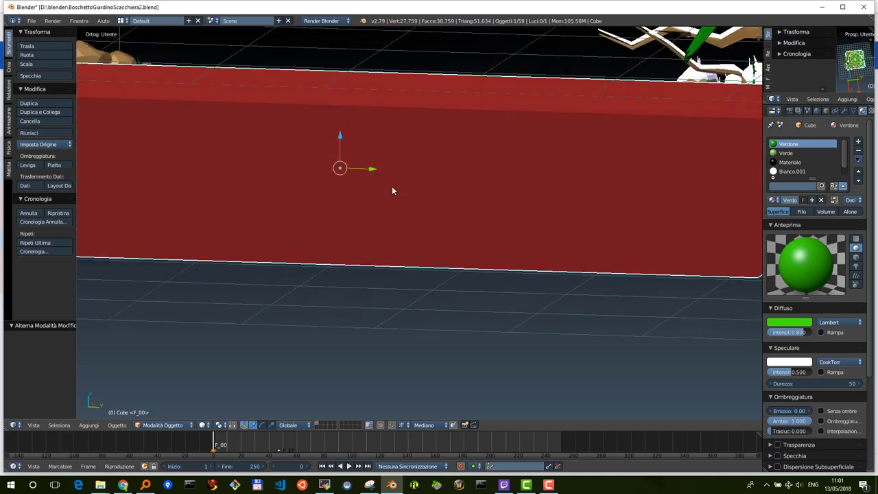
pyautogui.scroll(2, 392, 186)
pyautogui.press('Tab')
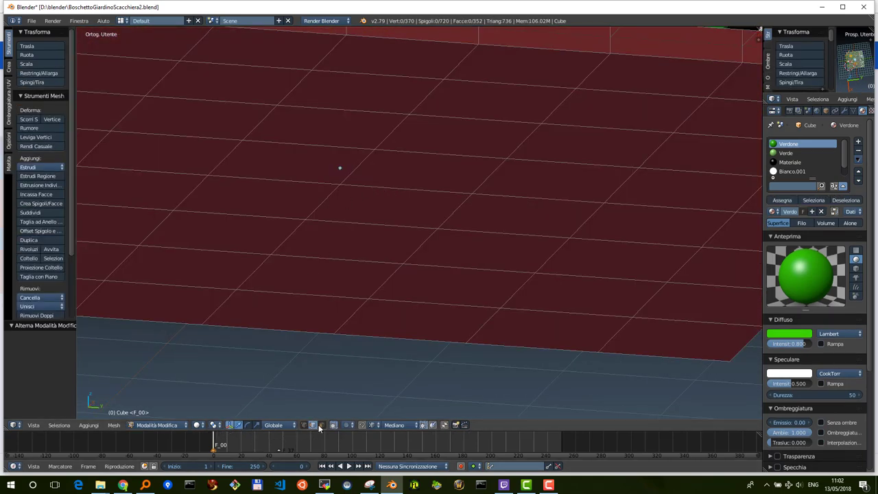
pyautogui.rightClick(383, 217)
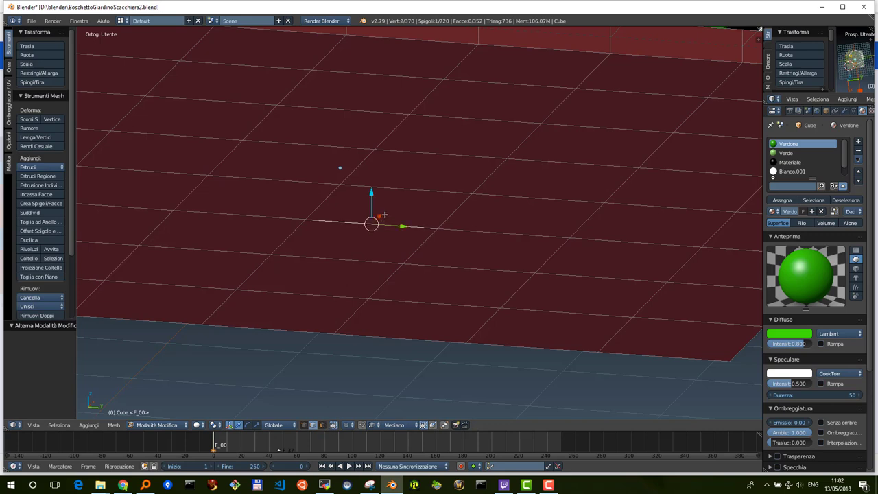
pyautogui.click(322, 424)
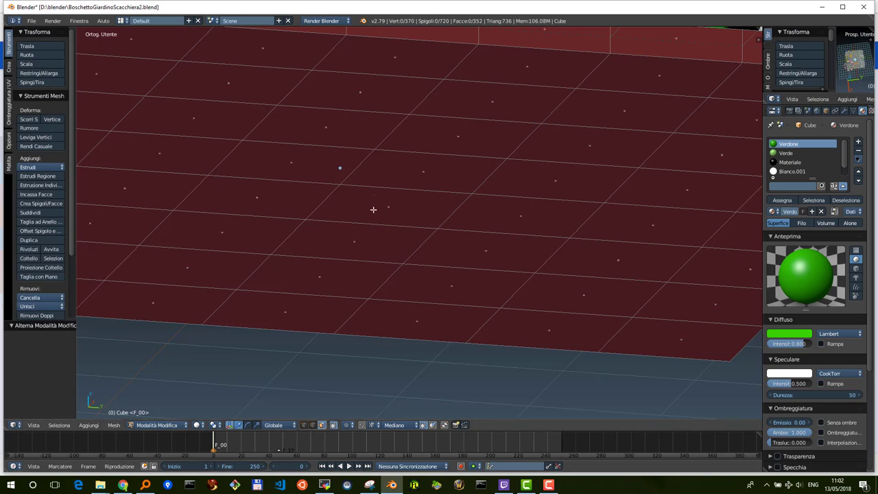
pyautogui.rightClick(382, 206)
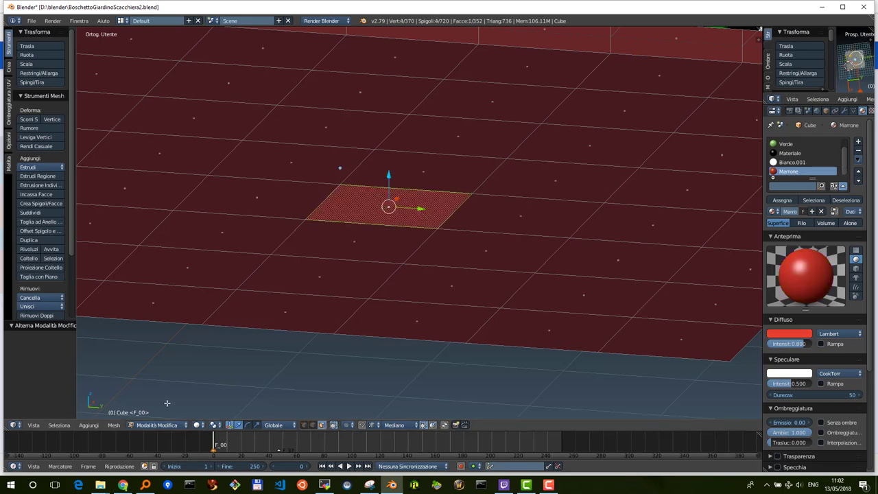
pyautogui.click(59, 424)
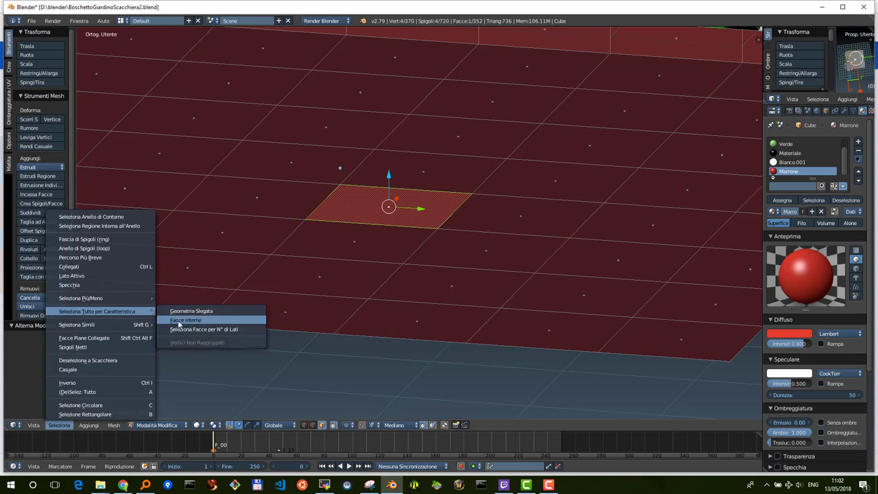
pyautogui.moveTo(76, 324)
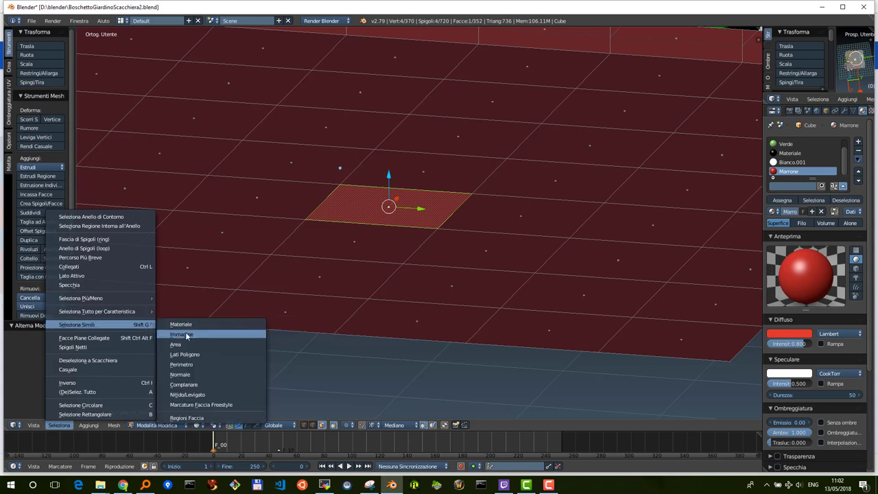
pyautogui.click(190, 383)
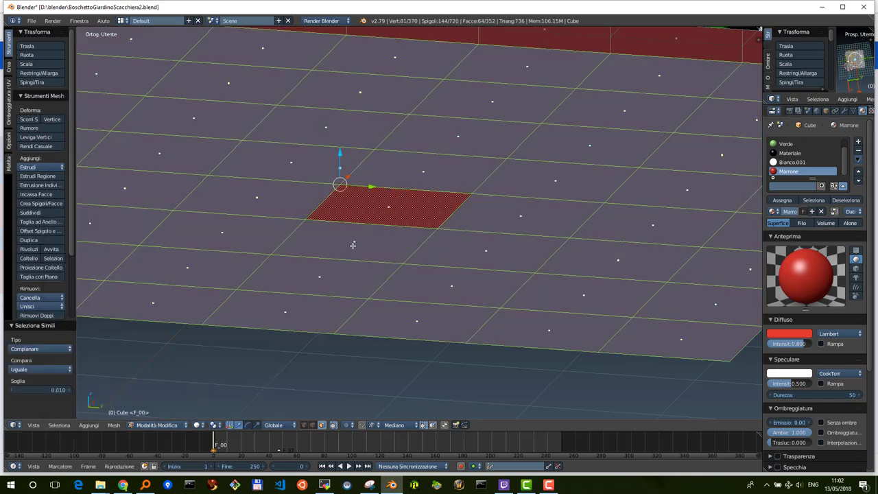
# Dissolve the coplanar red faces into a single face (Dissolvi Facce).
pyautogui.press('x')
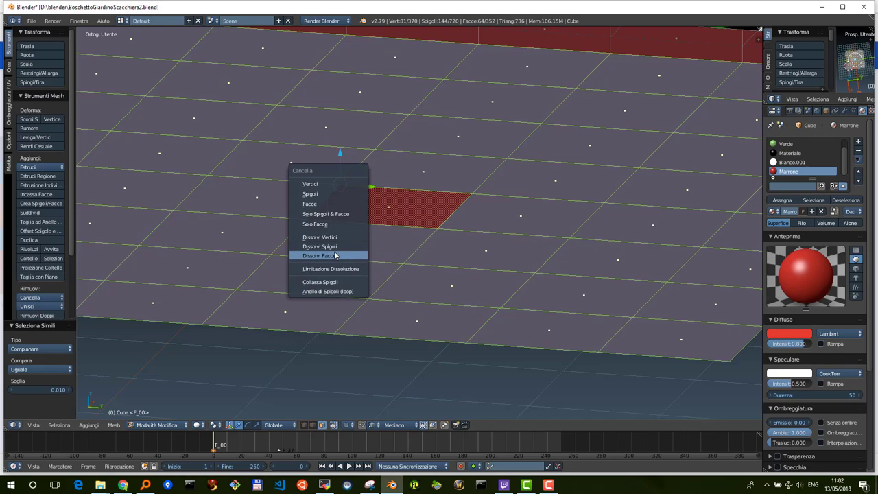
pyautogui.click(335, 255)
pyautogui.scroll(-2, 356, 218)
pyautogui.moveTo(356, 218)
pyautogui.mouseDown(button='middle')
pyautogui.moveTo(300, 186)
pyautogui.moveTo(294, 237)
pyautogui.moveTo(293, 196)
pyautogui.moveTo(288, 211)
pyautogui.mouseUp(button='middle')
# Back in Object Mode, select the Icosfera.011 rock cluster and frame the board's left side.
pyautogui.press('Tab')
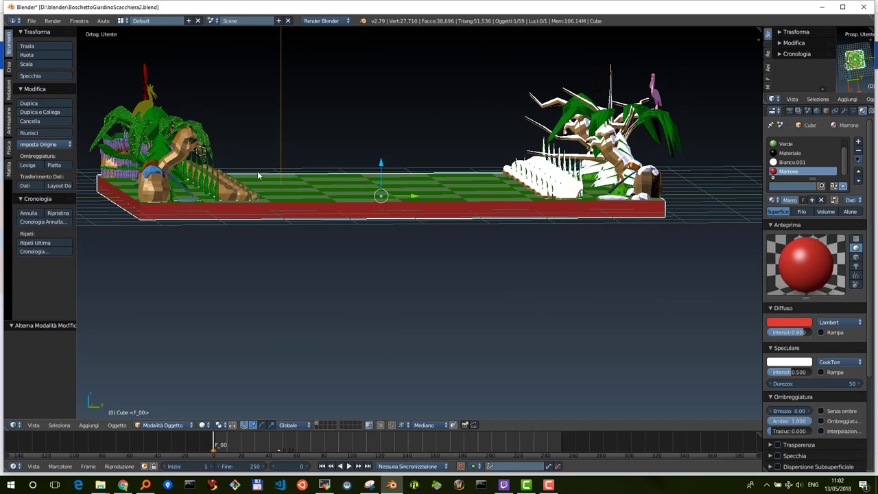
pyautogui.scroll(2, 271, 184)
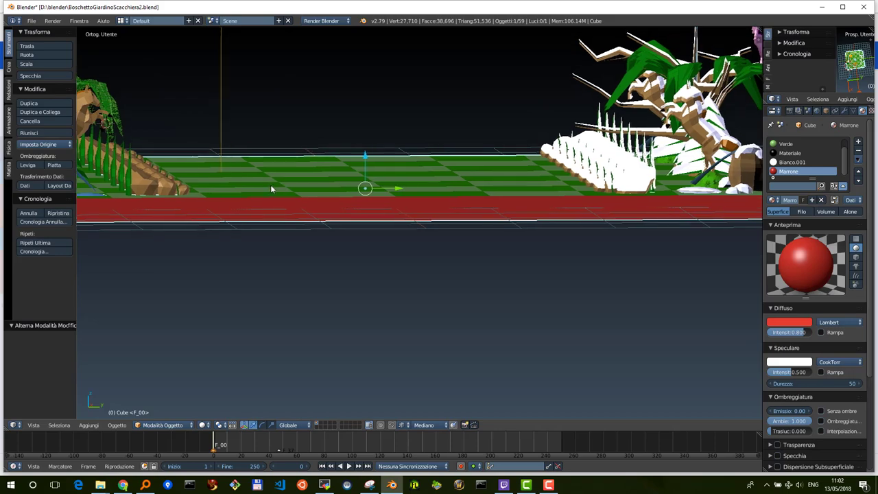
pyautogui.moveTo(266, 168); pyautogui.dragTo(183, 244, button='middle')
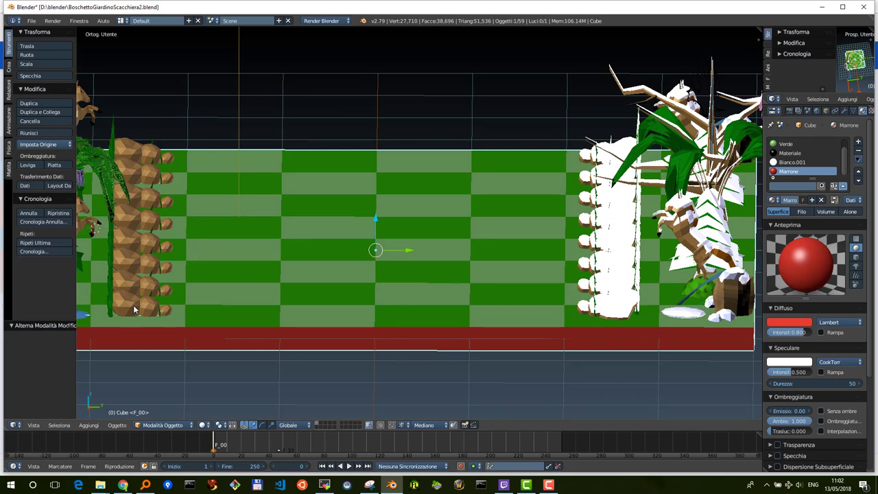
pyautogui.rightClick(134, 308)
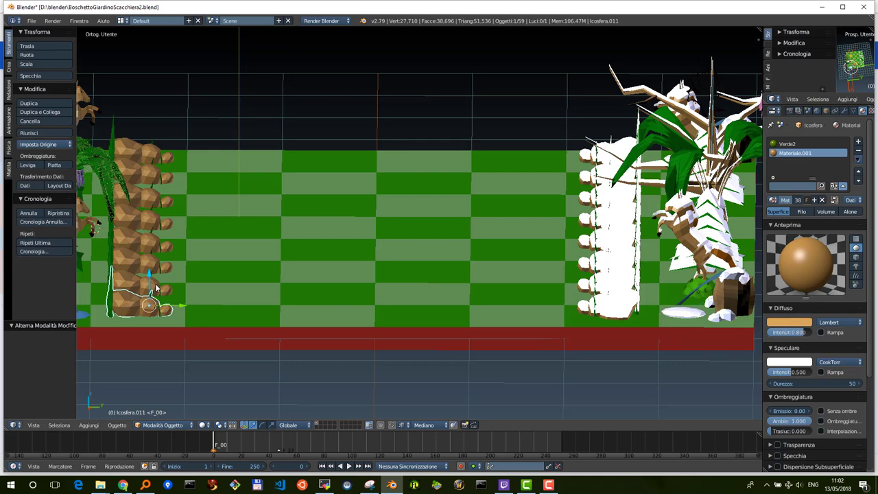
pyautogui.moveTo(158, 290)
pyautogui.keyDown('shift'); pyautogui.mouseDown(button='middle')
pyautogui.moveTo(214, 271)
pyautogui.moveTo(235, 295)
pyautogui.mouseUp(button='middle'); pyautogui.keyUp('shift')
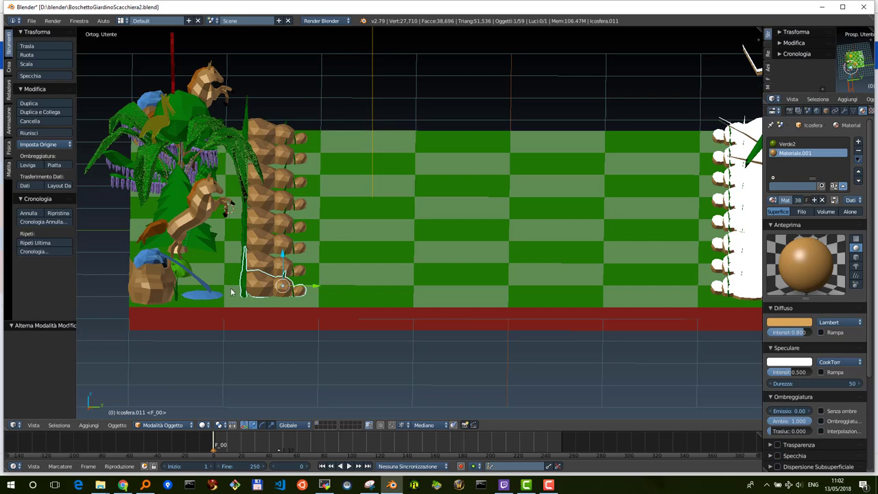
pyautogui.scroll(1, 236, 294)
pyautogui.scroll(1, 235, 295)
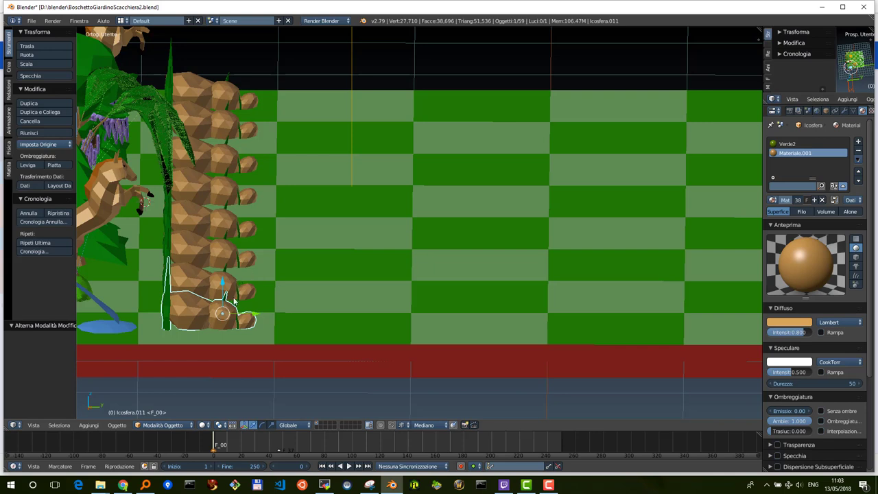
# Enter Edit Mode on the Icosfera.011 rock cluster and toggle its mesh selection.
pyautogui.press('Tab')
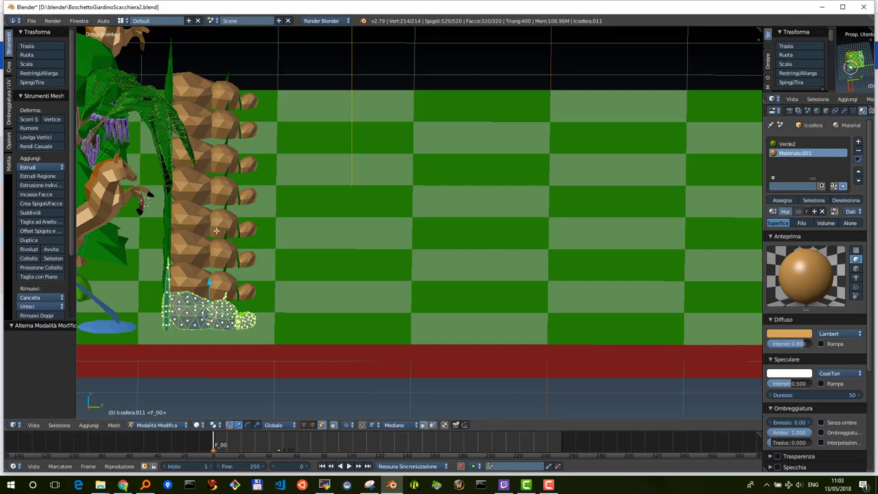
pyautogui.moveTo(189, 292); pyautogui.dragTo(184, 275, button='middle')
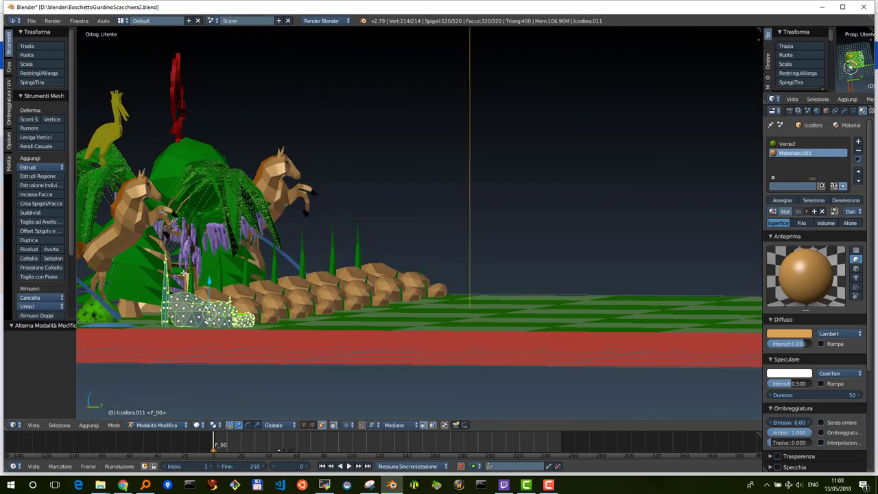
pyautogui.press('a')
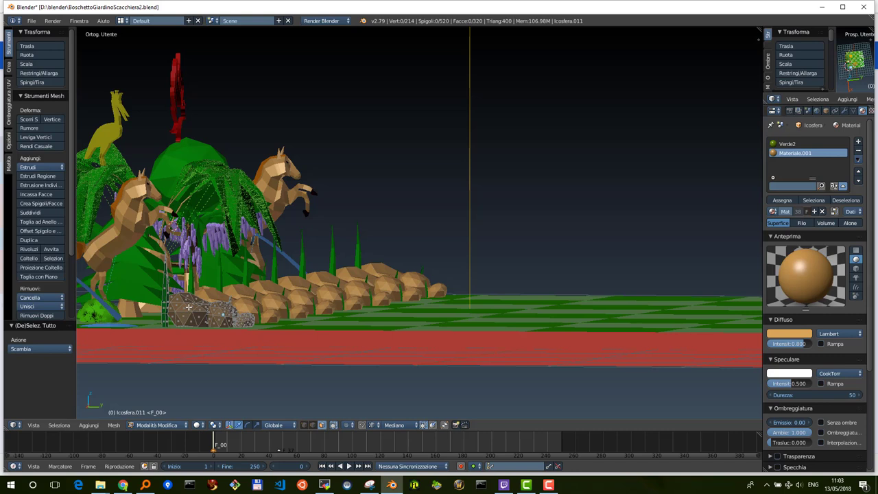
pyautogui.press('l')
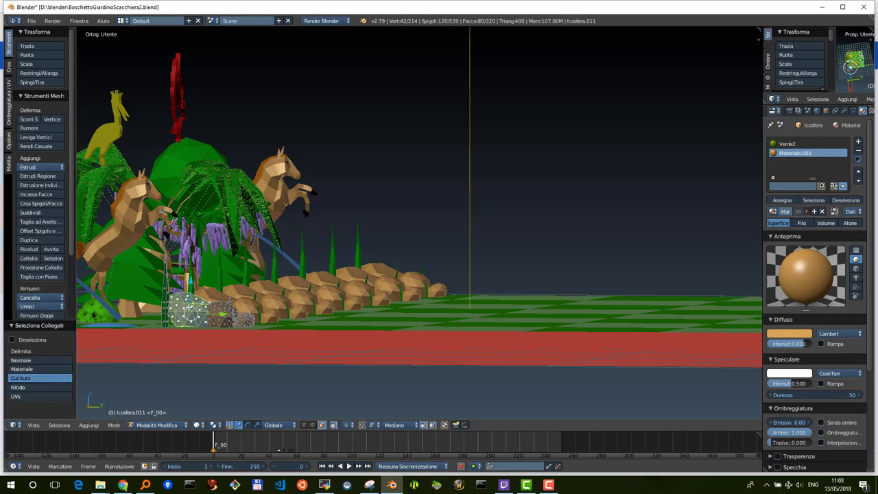
pyautogui.press('a')
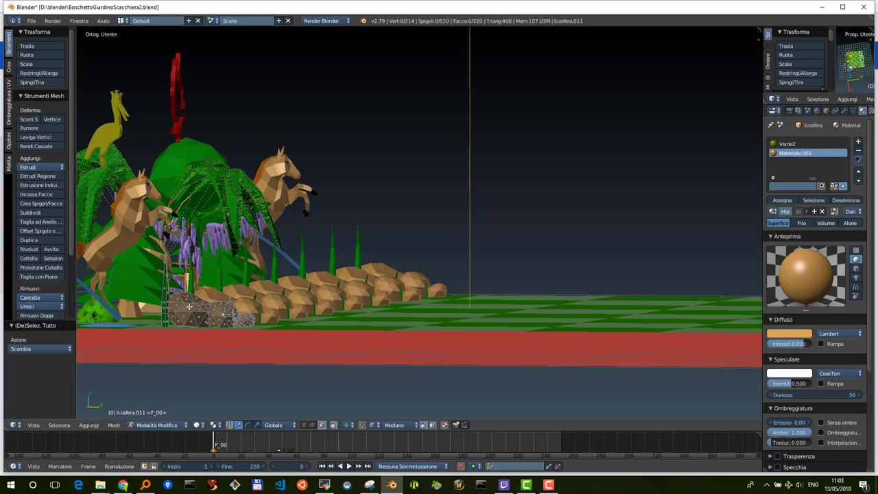
pyautogui.press('a')
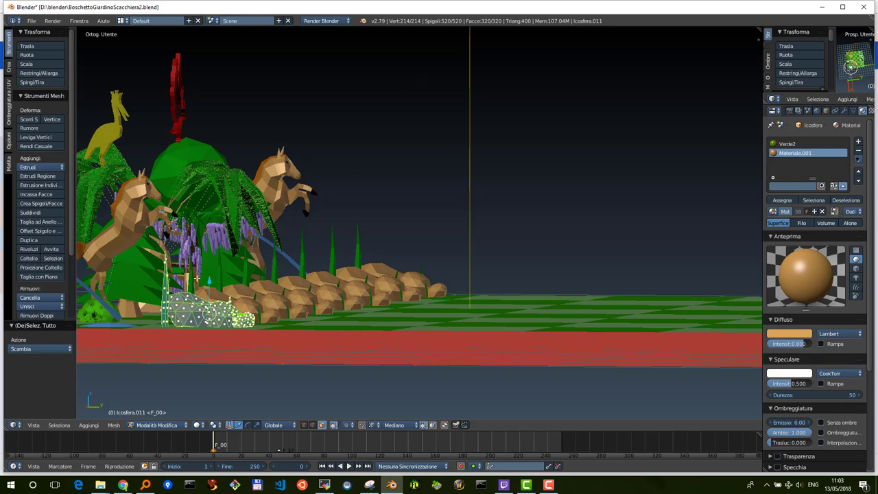
# From a zoomed top view, select only the smallest sphere's linked geometry.
pyautogui.moveTo(197, 278)
pyautogui.mouseDown(button='middle')
pyautogui.moveTo(209, 323)
pyautogui.moveTo(221, 308)
pyautogui.moveTo(213, 322)
pyautogui.moveTo(281, 310)
pyautogui.mouseUp(button='middle')
pyautogui.scroll(1, 221, 307)
pyautogui.scroll(1, 282, 310)
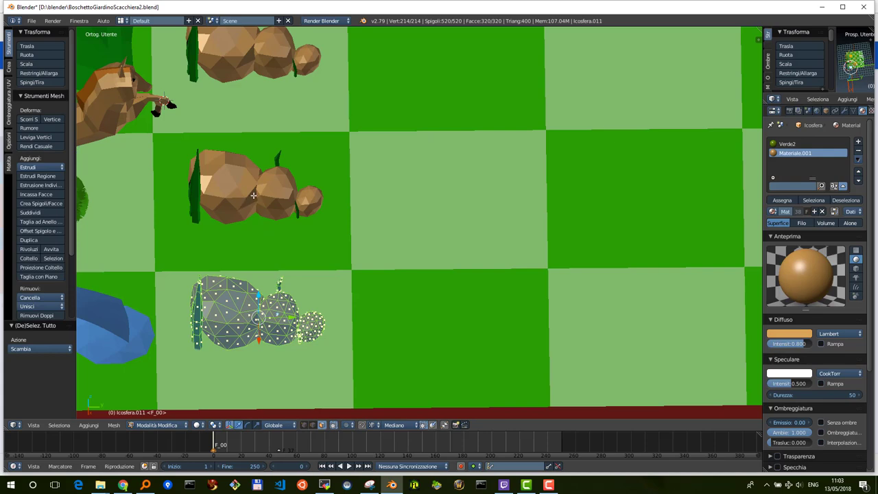
pyautogui.scroll(-1, 252, 195)
pyautogui.scroll(1, 252, 195)
pyautogui.scroll(1, 252, 194)
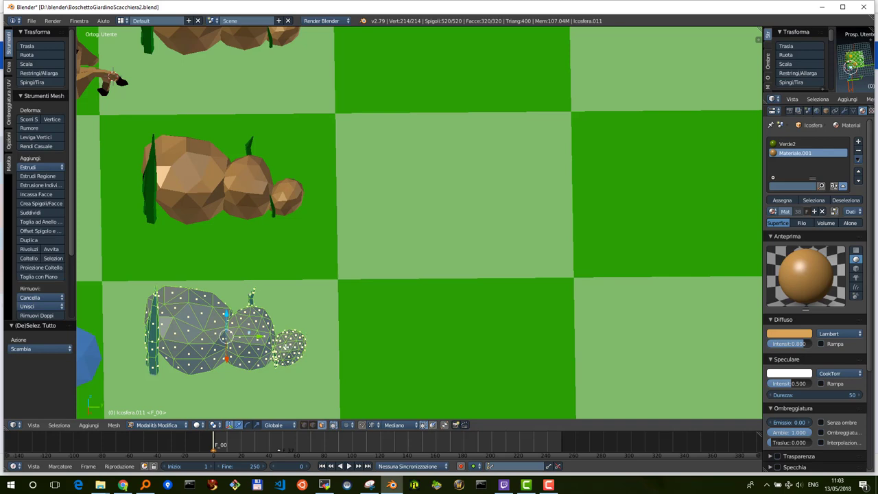
pyautogui.press('l')
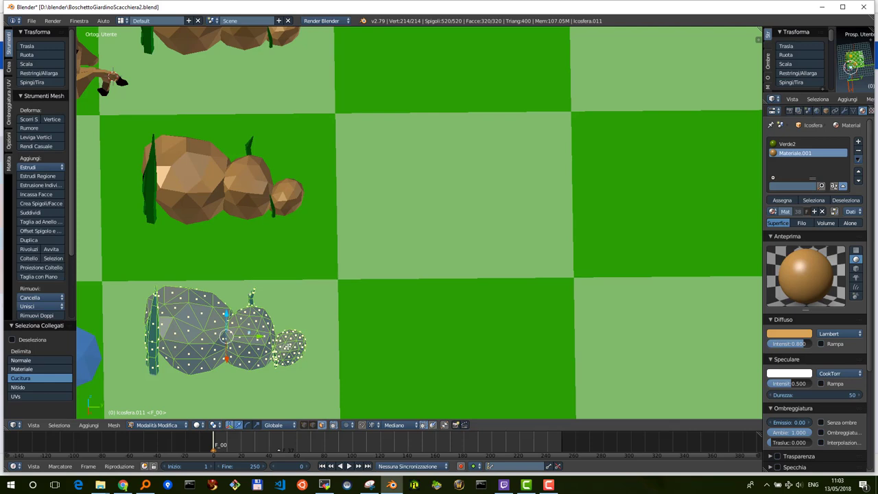
pyautogui.rightClick(289, 344)
pyautogui.hotkey('ctrl', 'l')
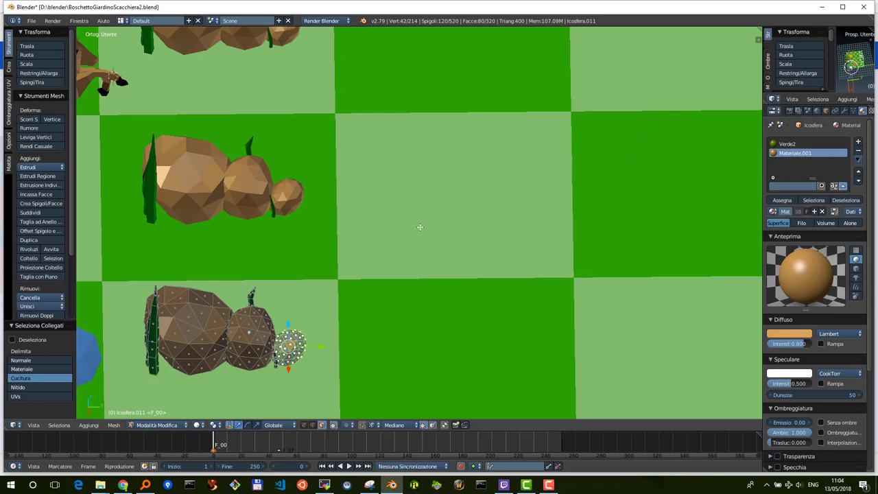
# Add a Decimate modifier to the rock with Triangola enabled and a lowered ratio.
pyautogui.click(844, 111)
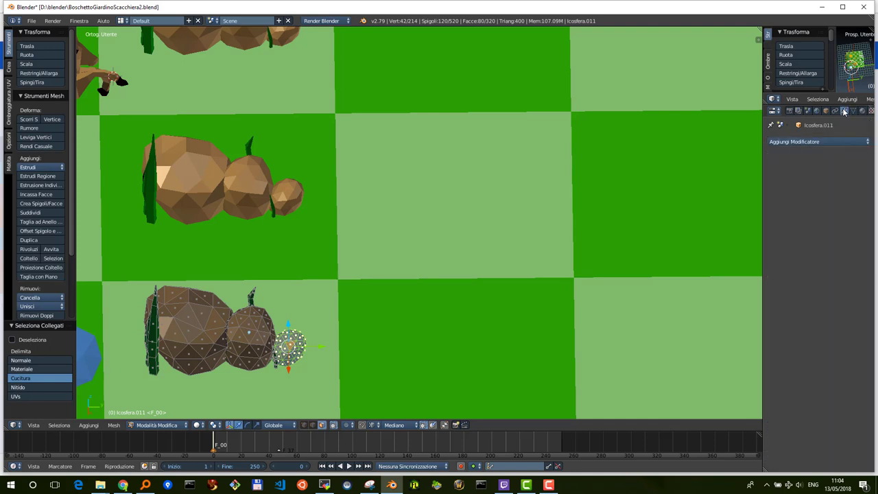
pyautogui.click(805, 141)
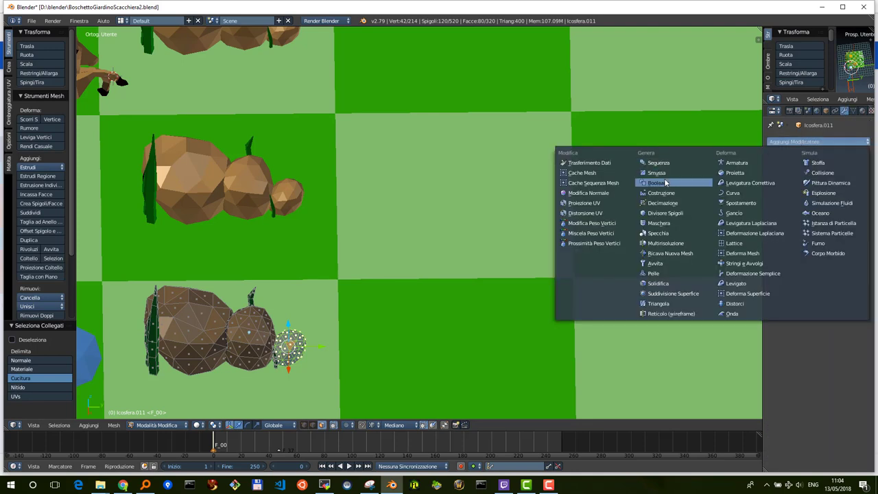
pyautogui.click(662, 203)
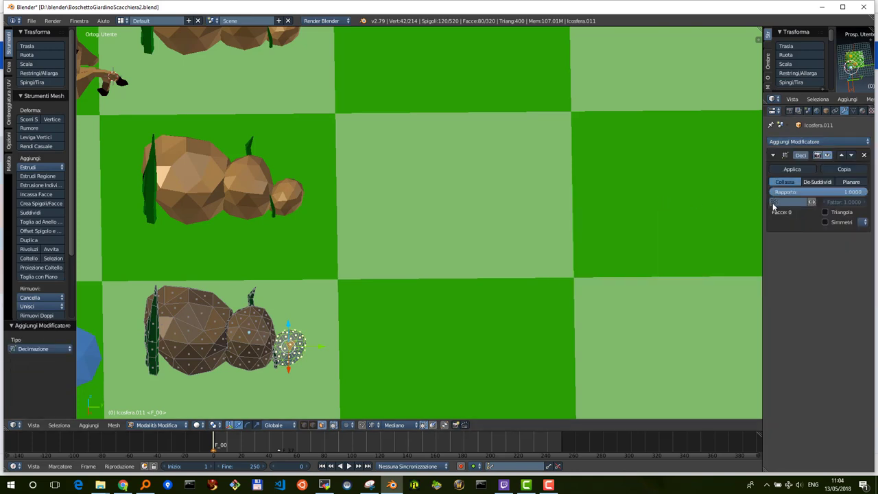
pyautogui.click(826, 213)
pyautogui.moveTo(856, 195); pyautogui.dragTo(835, 195)
pyautogui.click(826, 213)
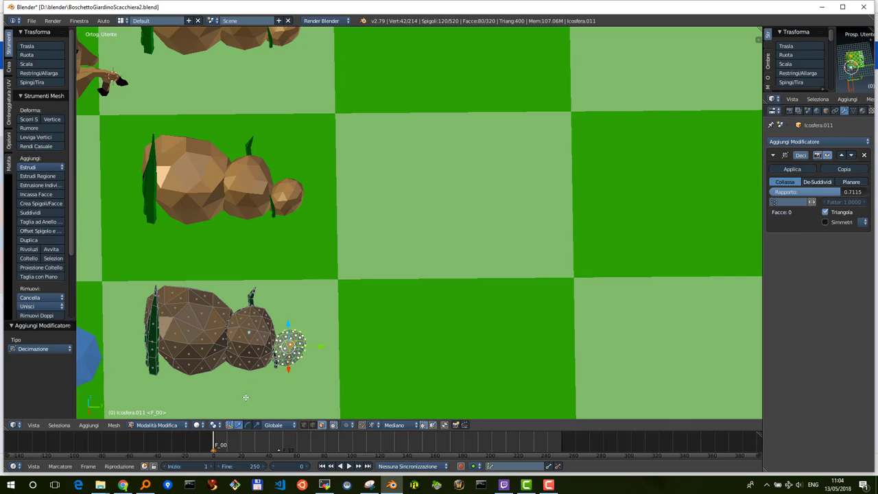
# Set the Decimate ratio to 0.5048 (200 faces) in Object Mode and apply it.
pyautogui.press('Tab')
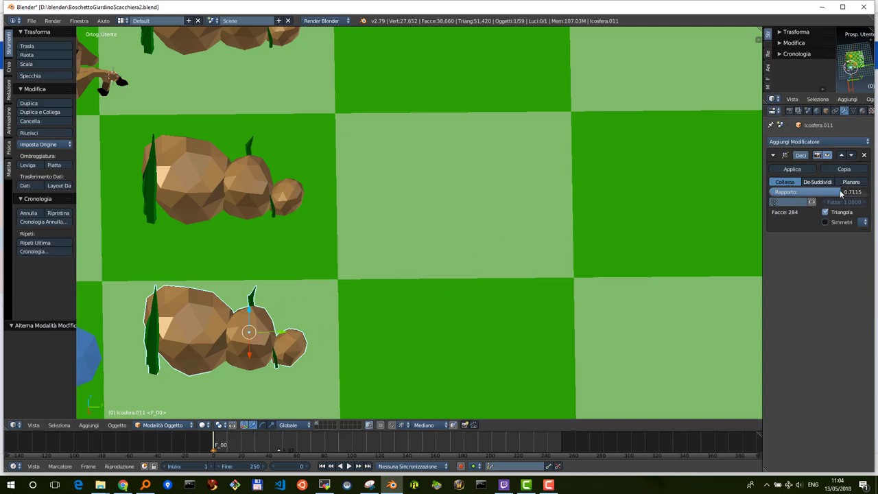
pyautogui.moveTo(811, 192)
pyautogui.mouseDown()
pyautogui.moveTo(789, 192)
pyautogui.moveTo(812, 201)
pyautogui.mouseUp()
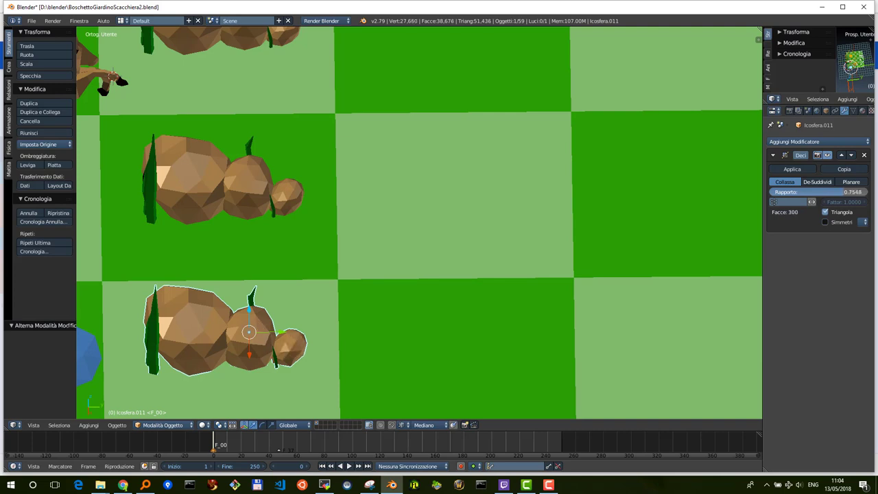
pyautogui.moveTo(812, 201); pyautogui.dragTo(811, 201)
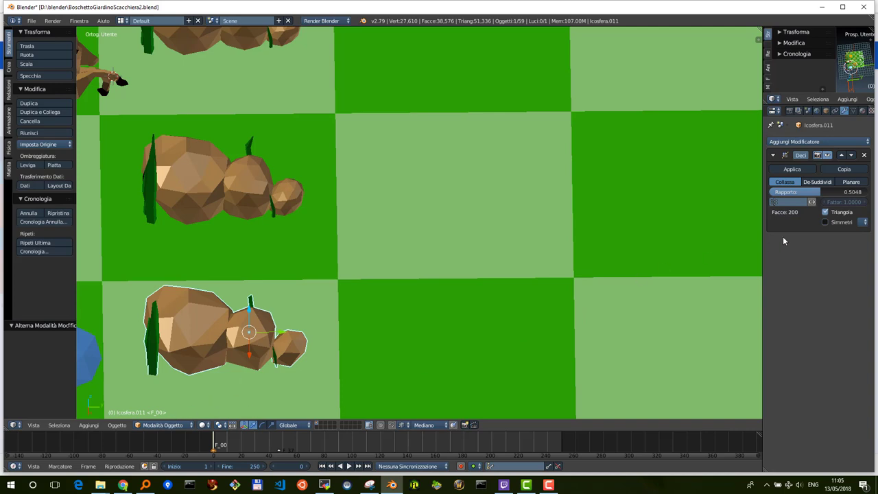
pyautogui.click(791, 169)
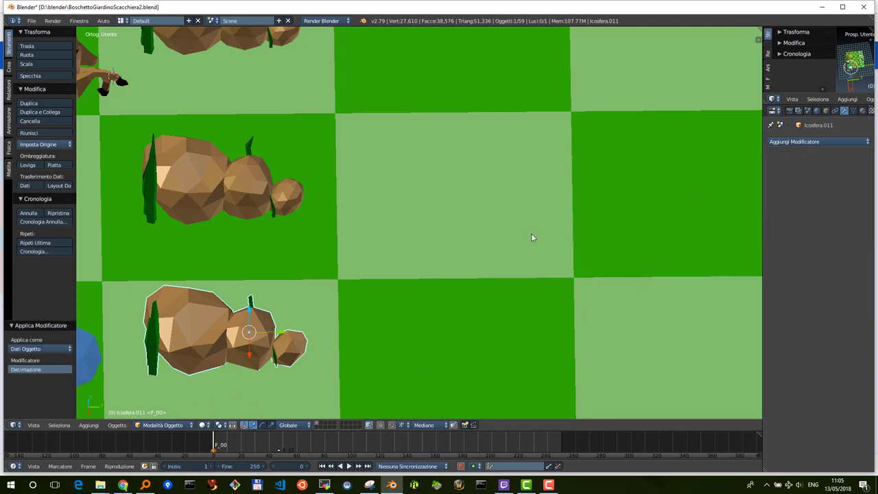
# Inspect the decimated and middle rock meshes, then open Icosfera.010 in Edit Mode.
pyautogui.press('Tab')
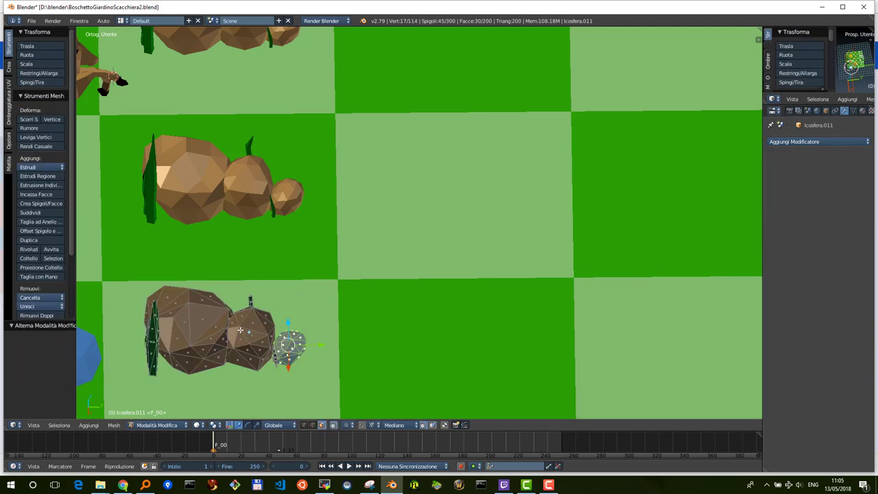
pyautogui.moveTo(233, 334)
pyautogui.mouseDown(button='middle')
pyautogui.moveTo(217, 303)
pyautogui.moveTo(228, 317)
pyautogui.mouseUp(button='middle')
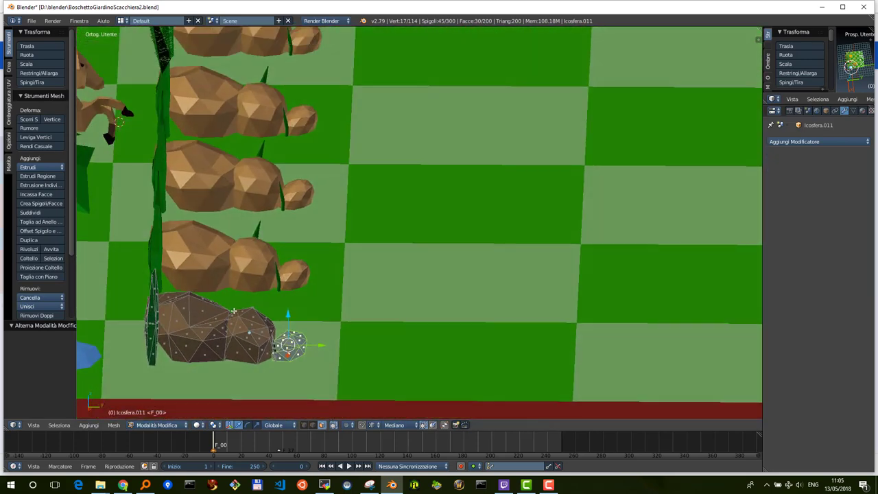
pyautogui.press('Tab')
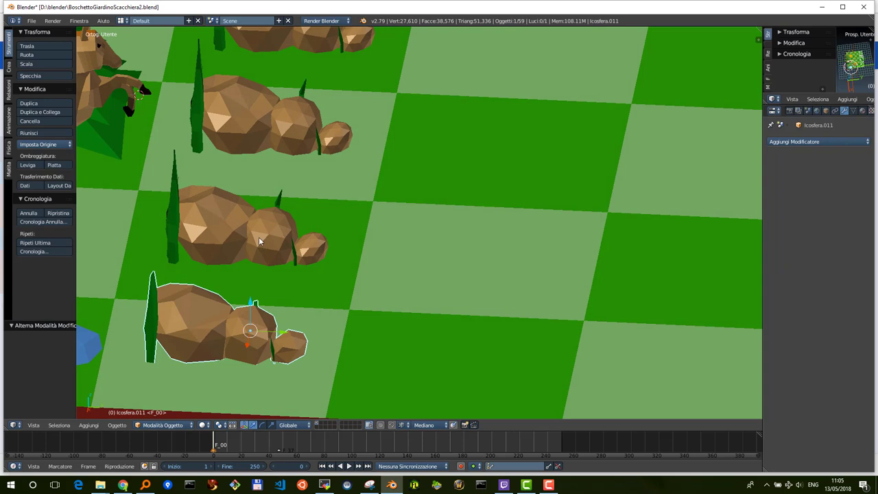
pyautogui.rightClick(258, 235)
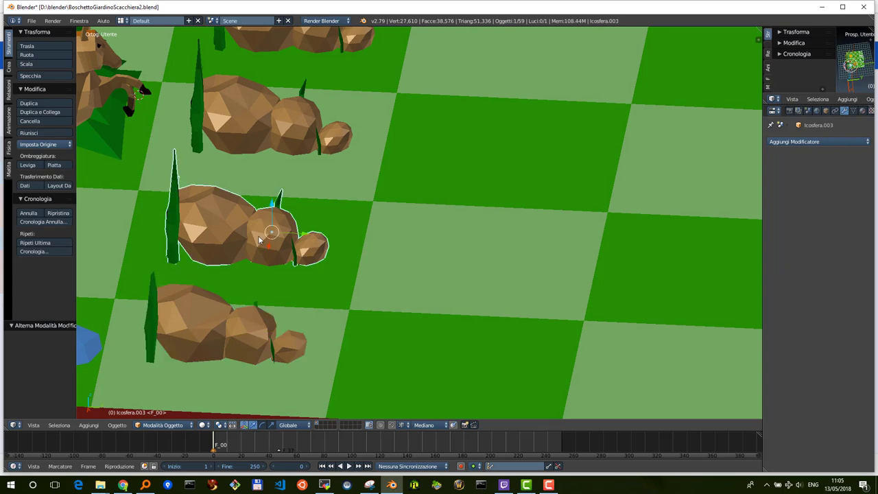
pyautogui.press('Tab')
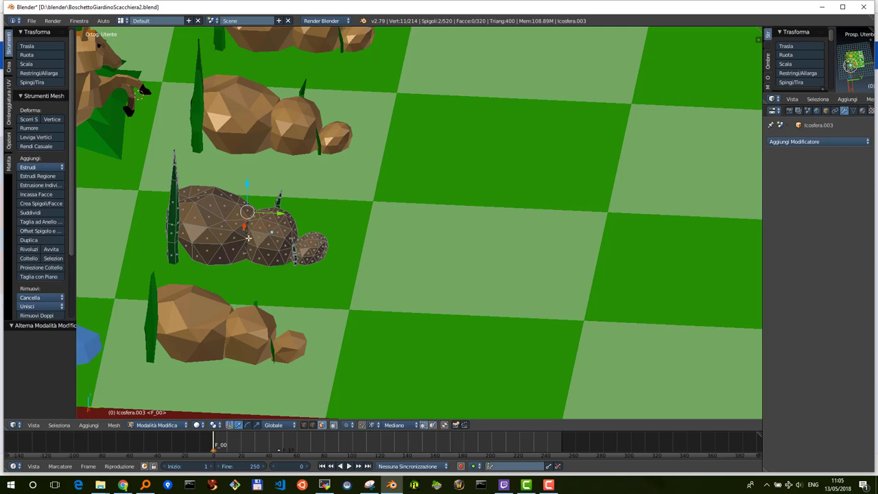
pyautogui.press('a')
pyautogui.press('a')
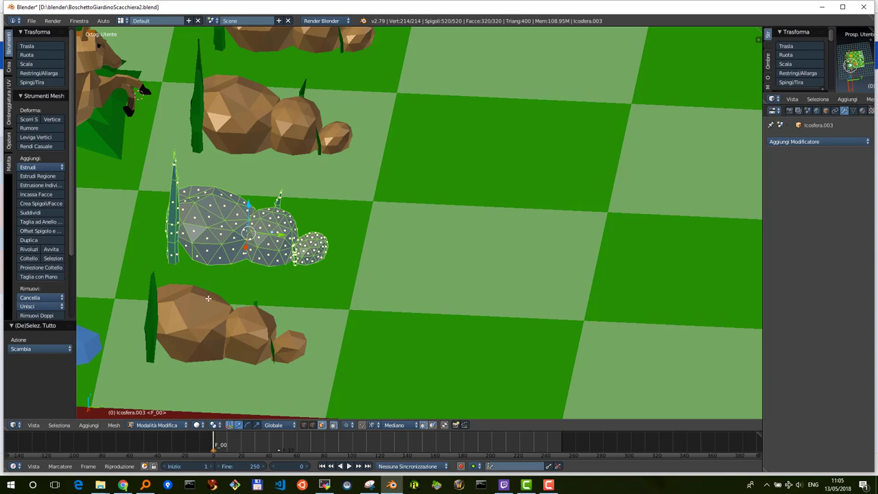
pyautogui.press('Tab')
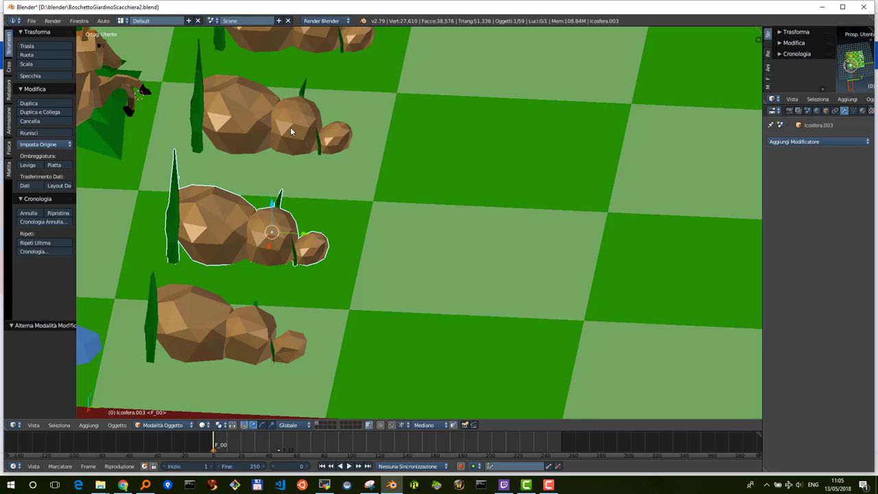
pyautogui.rightClick(290, 127)
pyautogui.press('Tab')
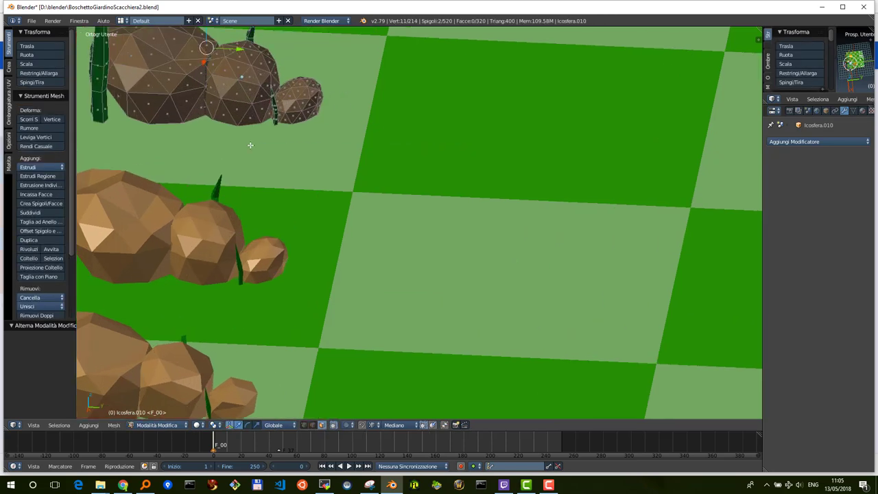
# Zoom out, return to Object Mode, and select the blue Superf.Pezza.005 spout surface.
pyautogui.scroll(2, 249, 144)
pyautogui.scroll(-3, 243, 146)
pyautogui.scroll(-3, 242, 146)
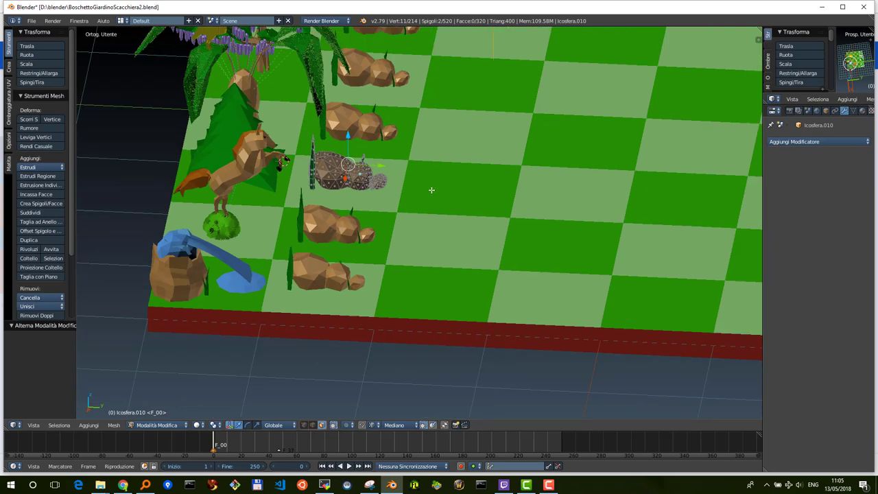
pyautogui.scroll(-3, 431, 190)
pyautogui.scroll(3, 411, 192)
pyautogui.press('Tab')
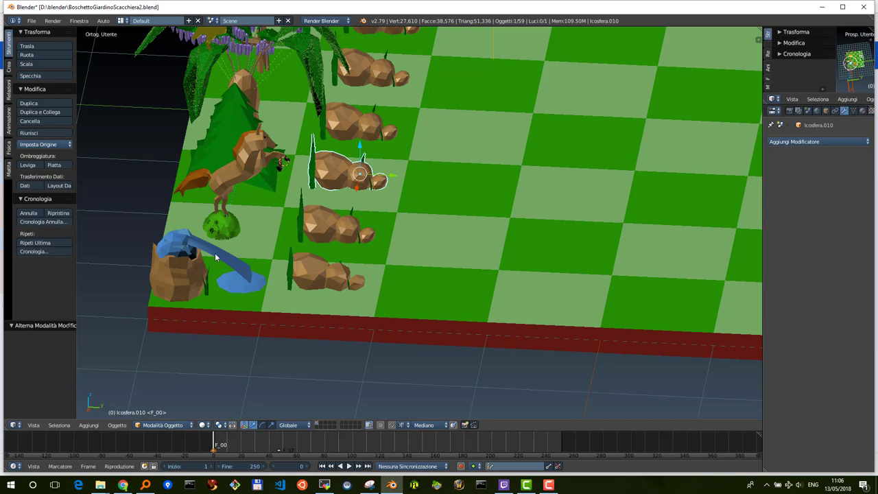
pyautogui.rightClick(216, 258)
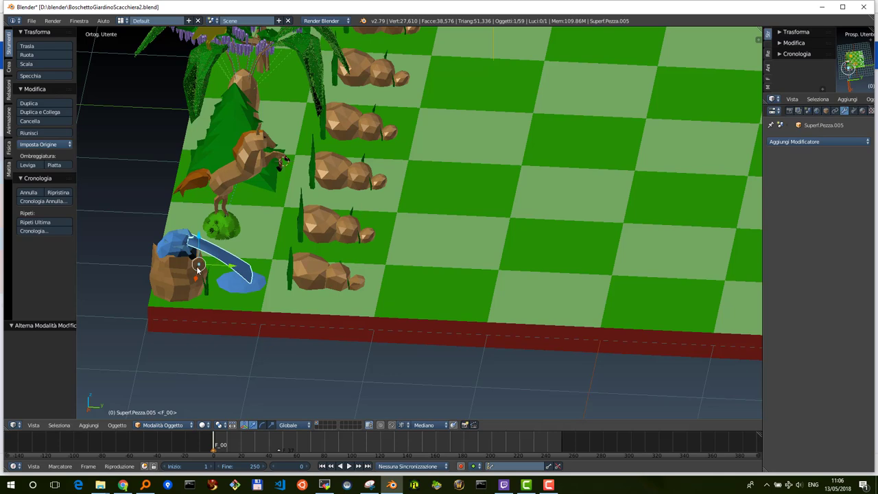
# Edit Superf.Pezza.005's control points and make it cyclic along U.
pyautogui.press('Tab')
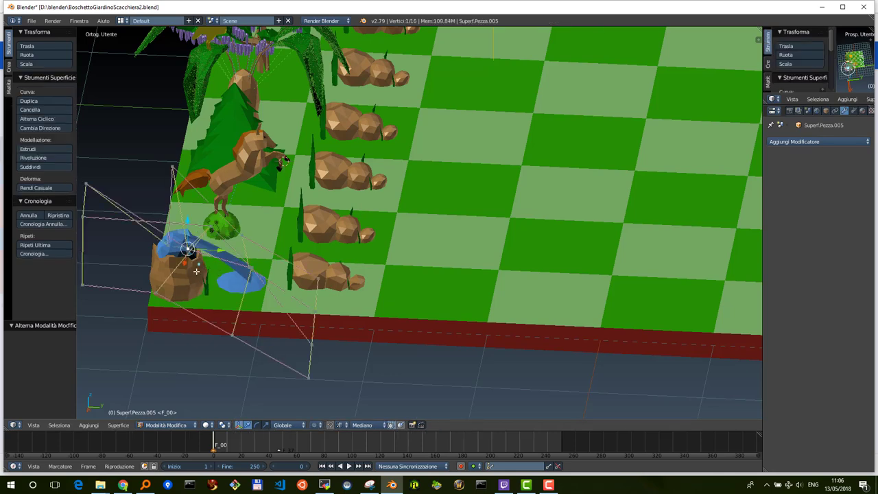
pyautogui.moveTo(203, 272)
pyautogui.mouseDown(button='middle')
pyautogui.moveTo(214, 260)
pyautogui.moveTo(196, 276)
pyautogui.moveTo(202, 256)
pyautogui.moveTo(183, 271)
pyautogui.moveTo(185, 280)
pyautogui.mouseUp(button='middle')
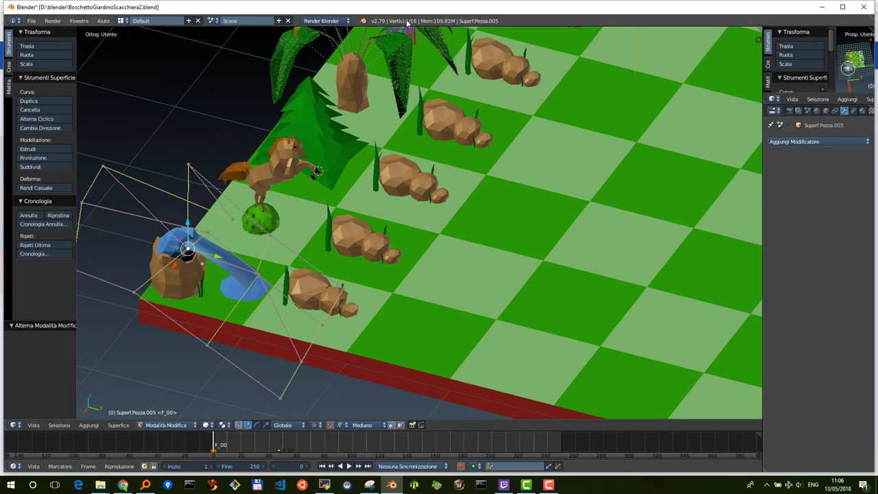
pyautogui.moveTo(228, 238); pyautogui.dragTo(240, 260, button='middle')
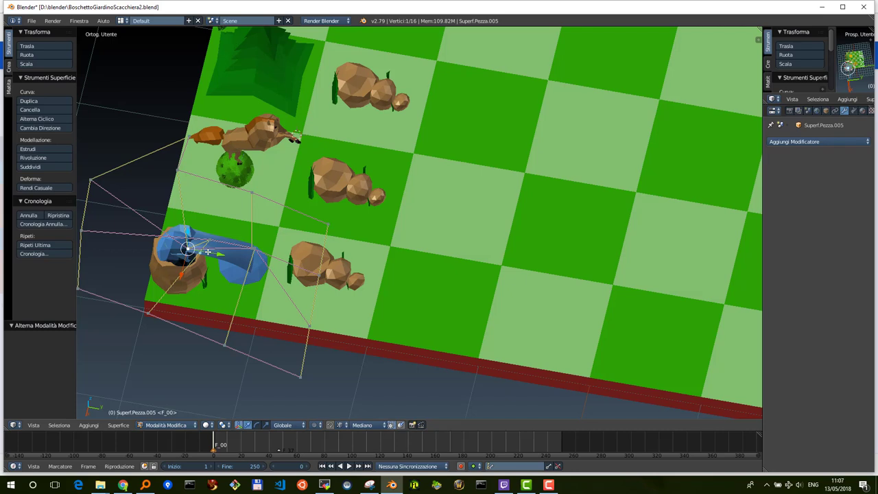
pyautogui.moveTo(215, 247)
pyautogui.mouseDown(button='middle')
pyautogui.moveTo(230, 204)
pyautogui.moveTo(208, 220)
pyautogui.mouseUp(button='middle')
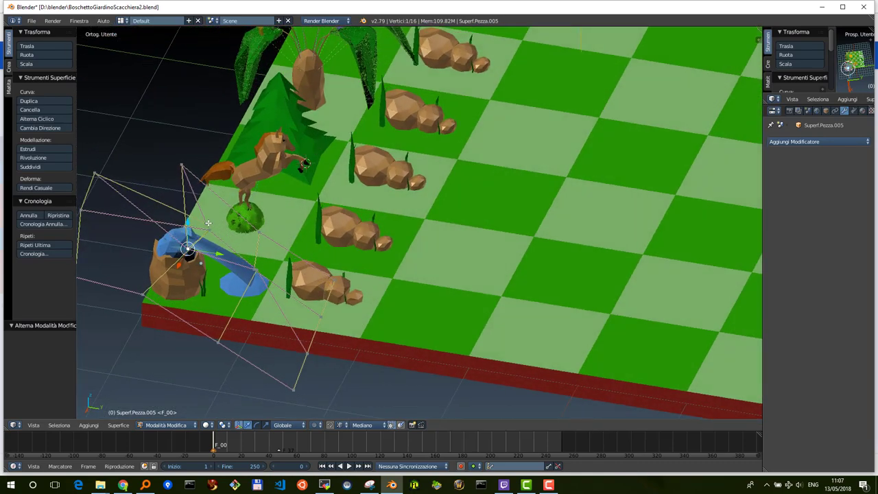
pyautogui.hotkey('alt', 'c')
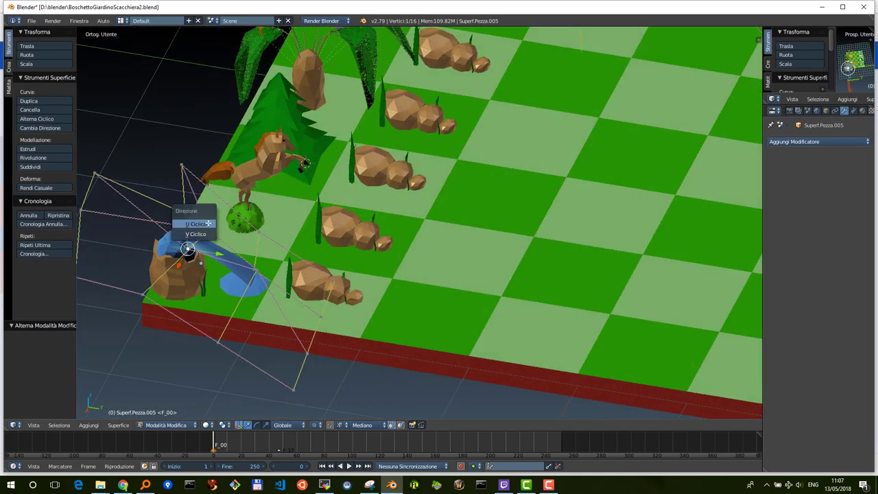
pyautogui.click(197, 224)
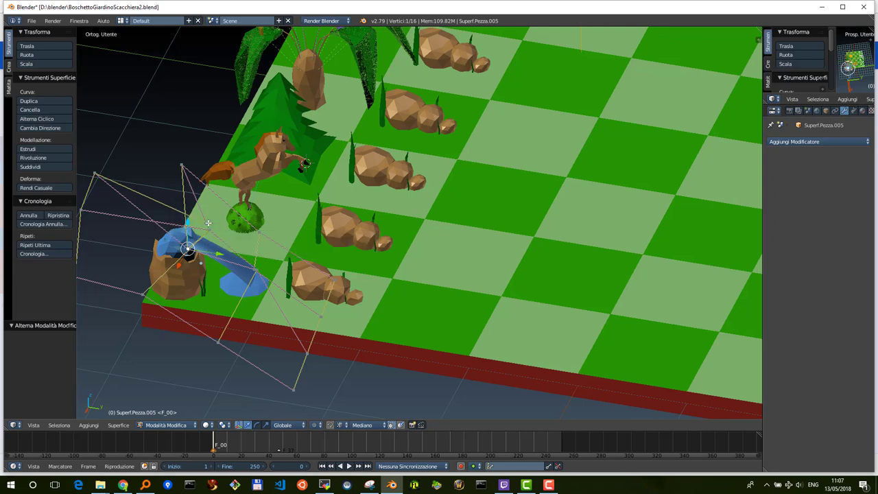
# Zoom and pan the view onto the board's near corner by the blue surface.
pyautogui.scroll(-8, 208, 223)
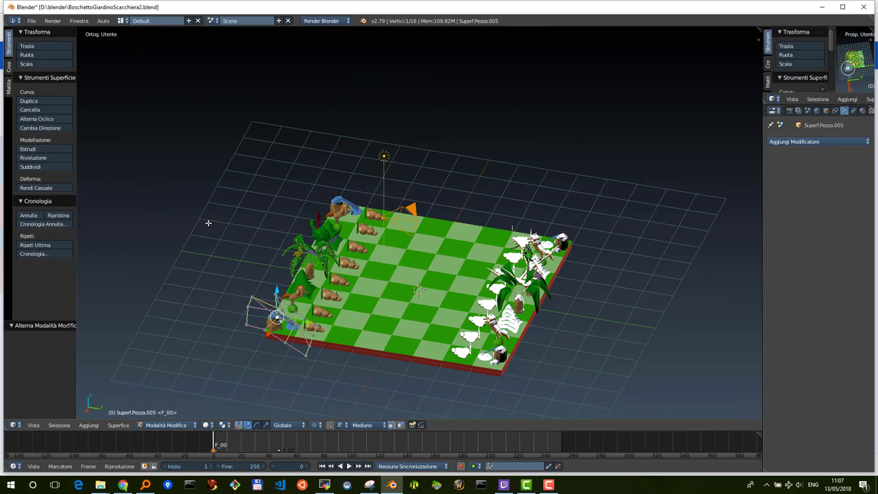
pyautogui.scroll(2, 273, 299)
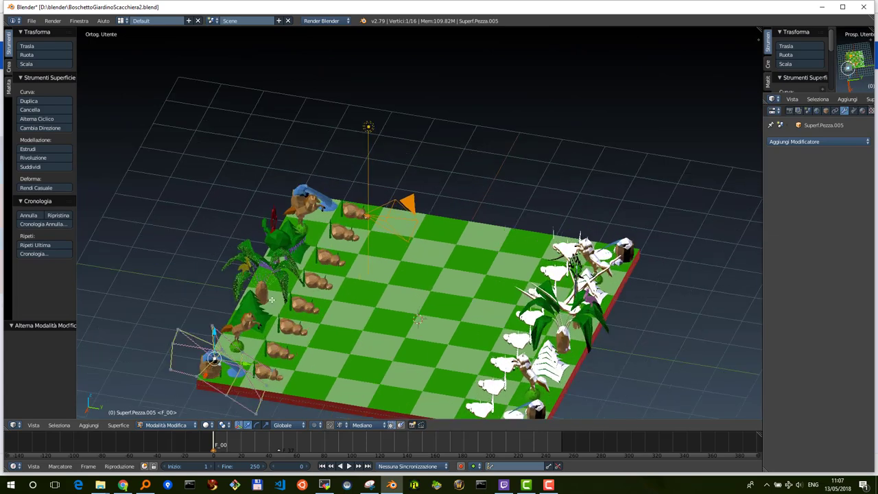
pyautogui.keyDown('shift'); pyautogui.moveTo(298, 332); pyautogui.dragTo(312, 291, button='middle'); pyautogui.keyUp('shift')
pyautogui.scroll(2, 312, 291)
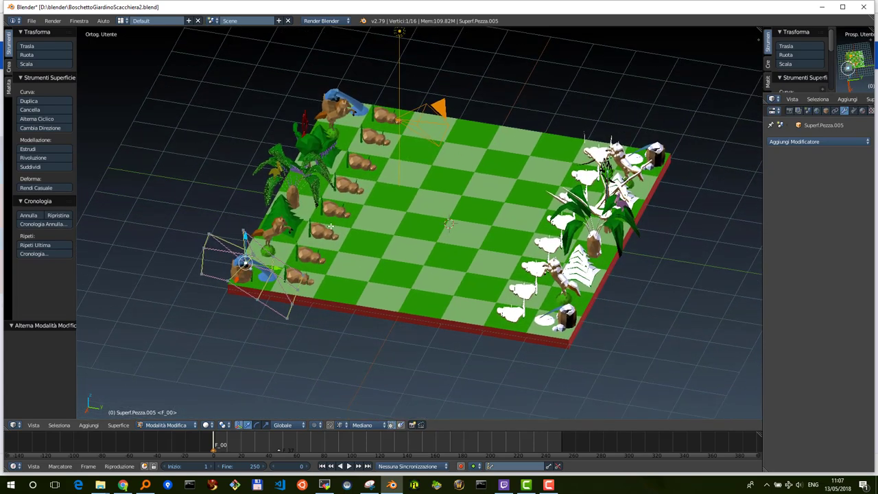
pyautogui.scroll(2, 306, 242)
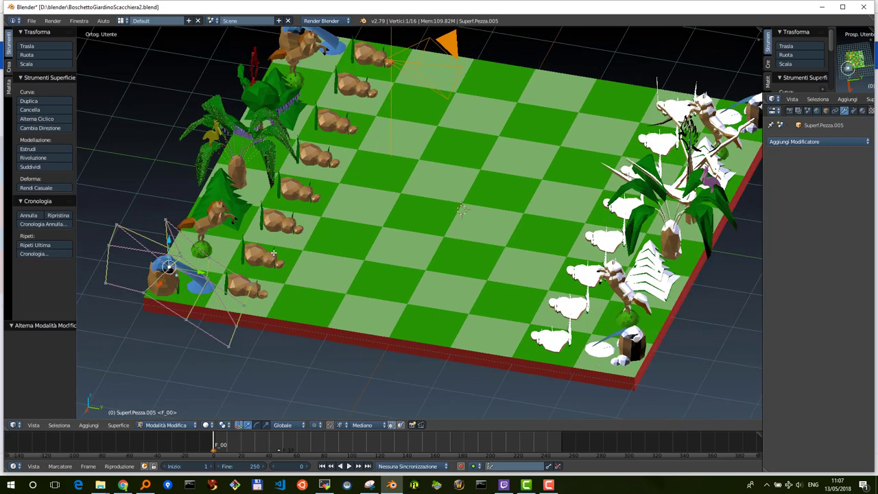
pyautogui.keyDown('shift'); pyautogui.moveTo(285, 256); pyautogui.dragTo(323, 256, button='middle'); pyautogui.keyUp('shift')
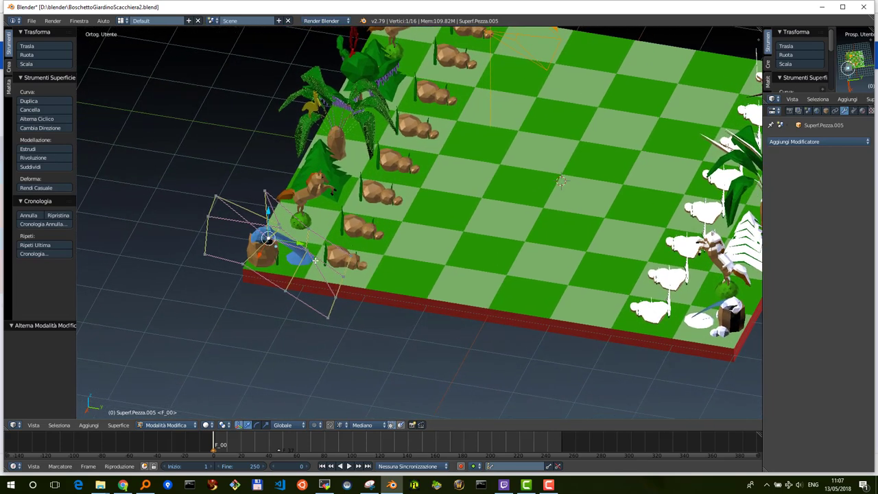
# Search the command list for 'curva' and 'conver', then dismiss the search.
pyautogui.press('space')
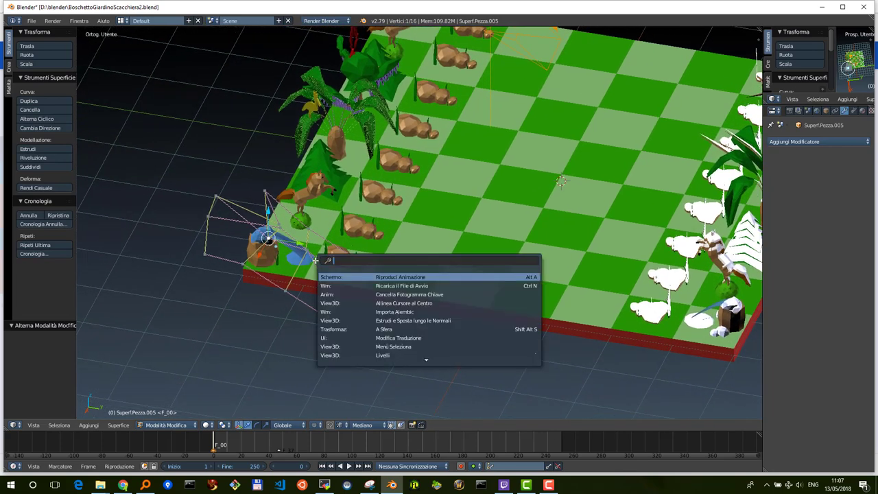
pyautogui.write('curva')
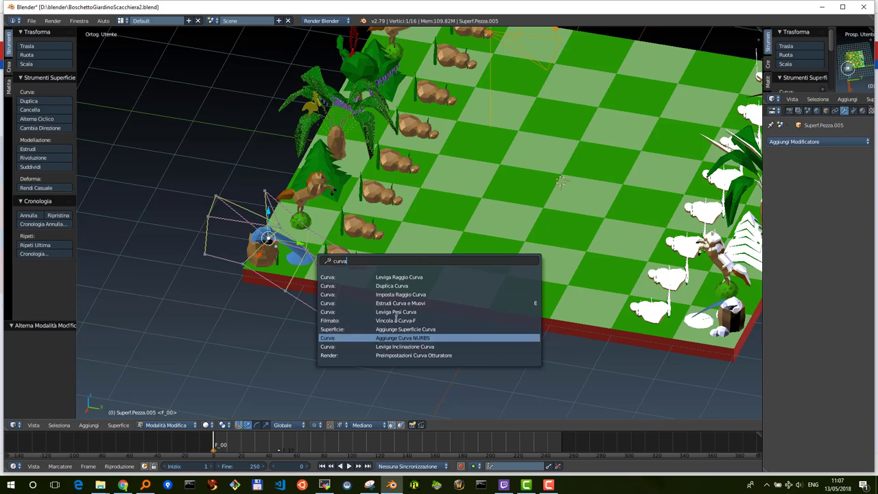
pyautogui.moveTo(352, 259); pyautogui.dragTo(327, 259)
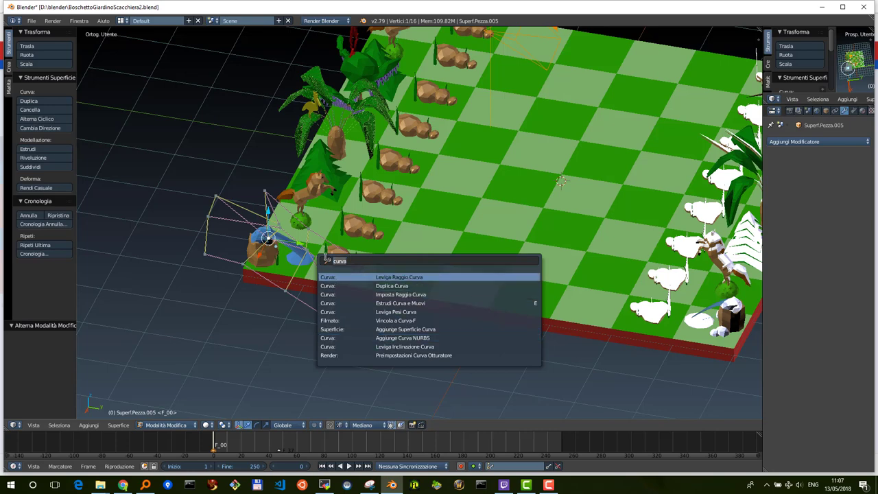
pyautogui.write('conver')
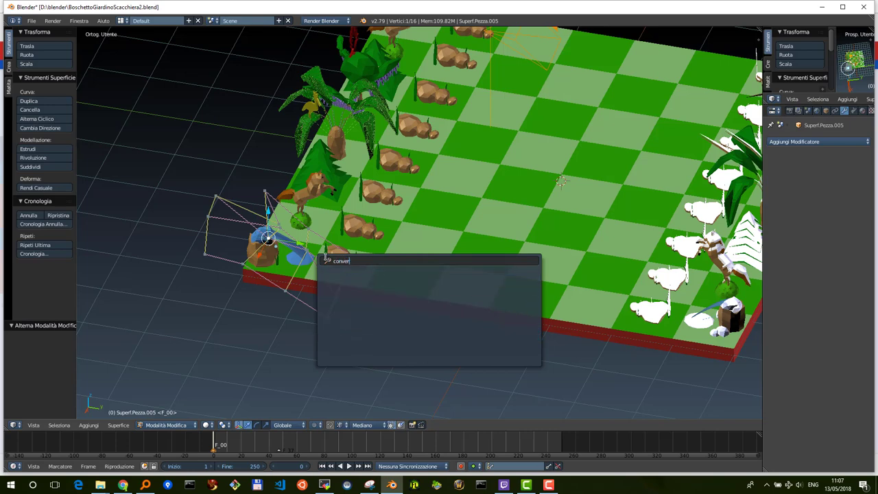
pyautogui.press('BackSpace')
pyautogui.press('BackSpace')
pyautogui.press('BackSpace')
pyautogui.press('BackSpace')
pyautogui.press('BackSpace')
pyautogui.press('BackSpace')
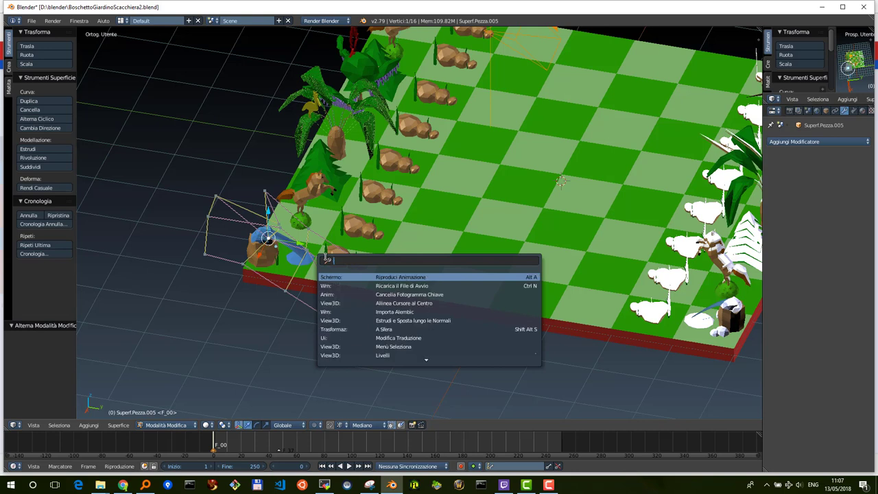
pyautogui.press('Escape')
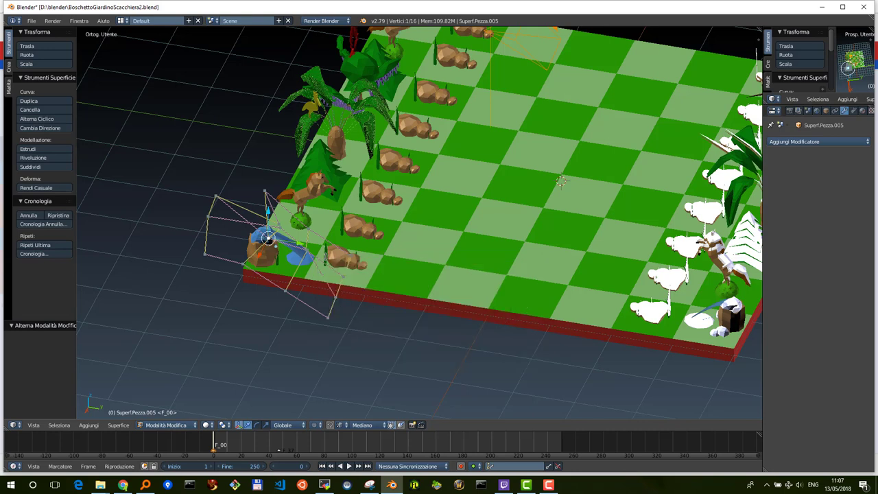
# Set the blue surface to U Ciclico and return to Object Mode.
pyautogui.hotkey('alt', 'c')
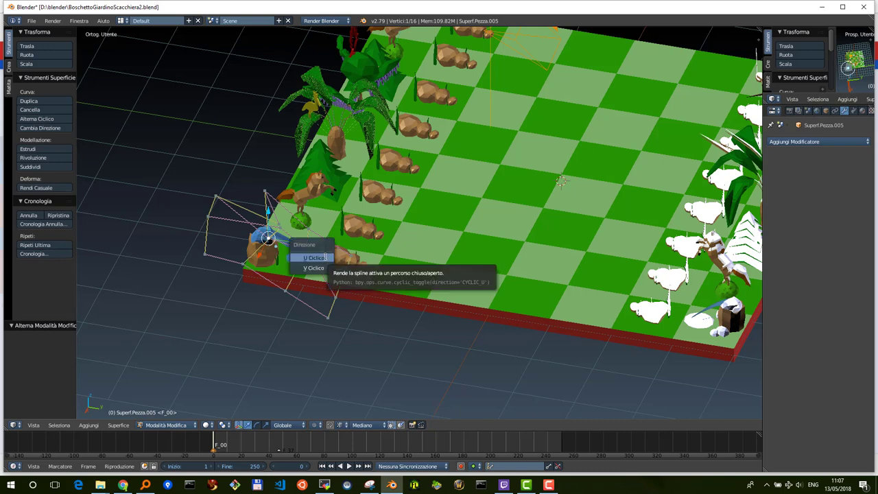
pyautogui.click(324, 257)
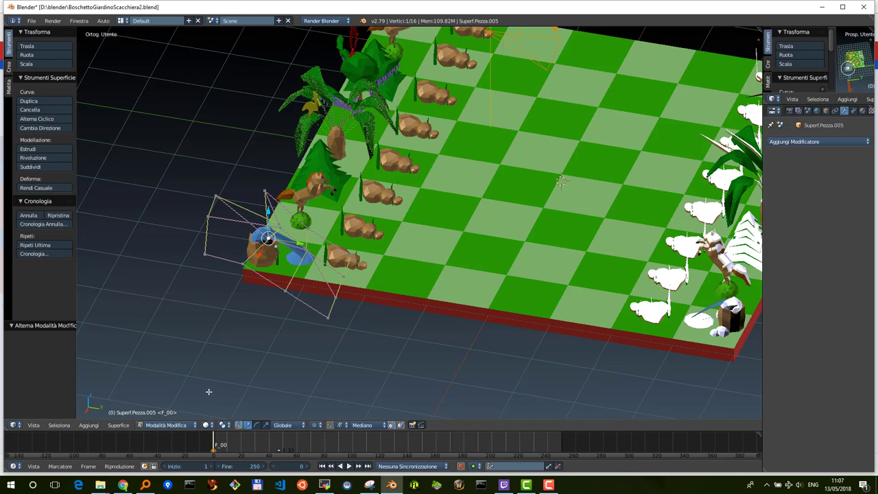
pyautogui.press('Tab')
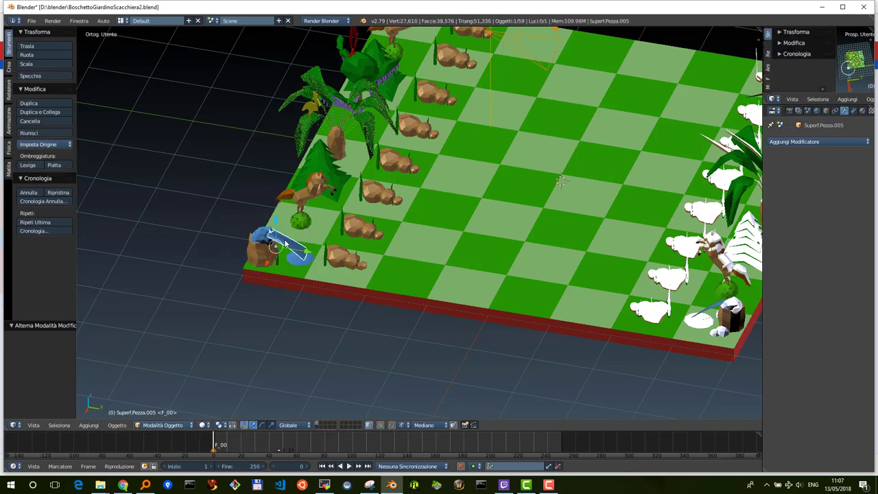
# Convert Superf.Pezza.005 with 'Converti a' > Crea mesh da Curva/Meta/Superficie/Testo.
pyautogui.press('space')
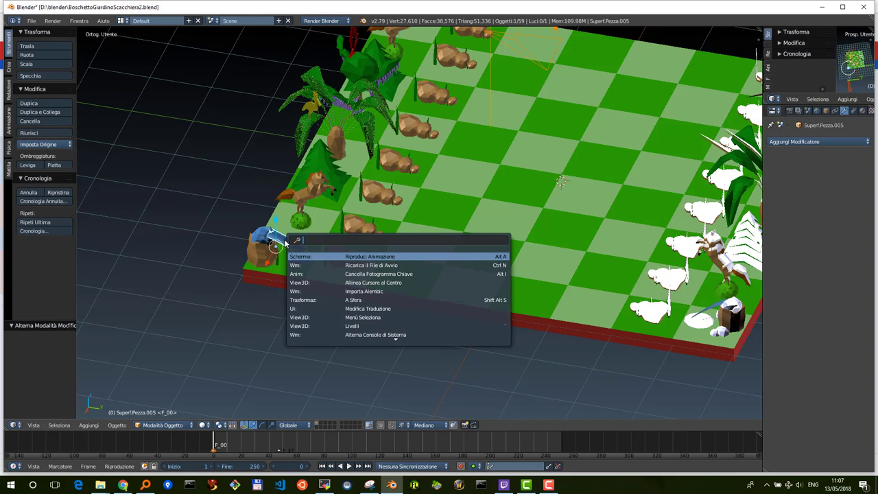
pyautogui.write('conver')
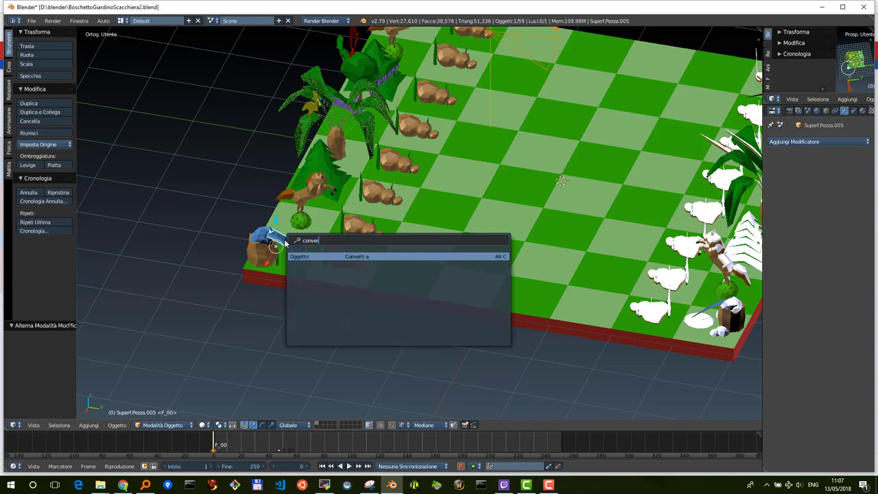
pyautogui.click(344, 256)
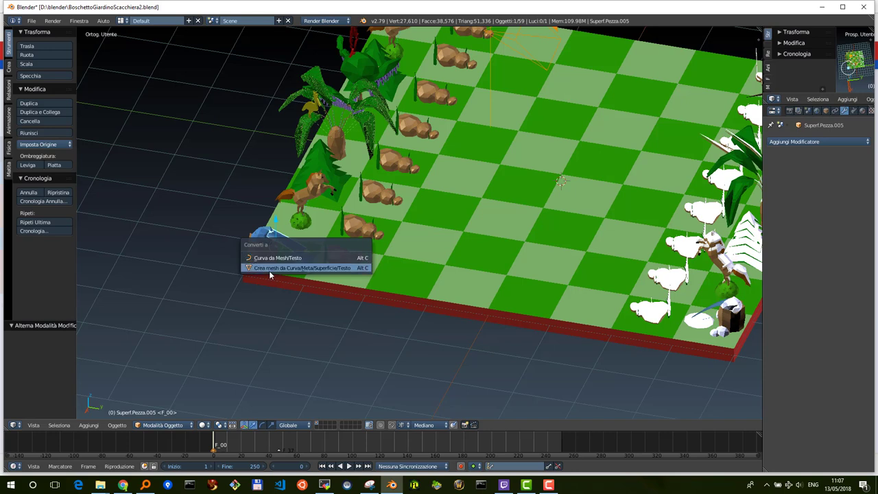
pyautogui.click(308, 267)
# Inspect the new 256-vertex, 225-face spout mesh in Edit Mode, then return to Object Mode.
pyautogui.scroll(3, 308, 267)
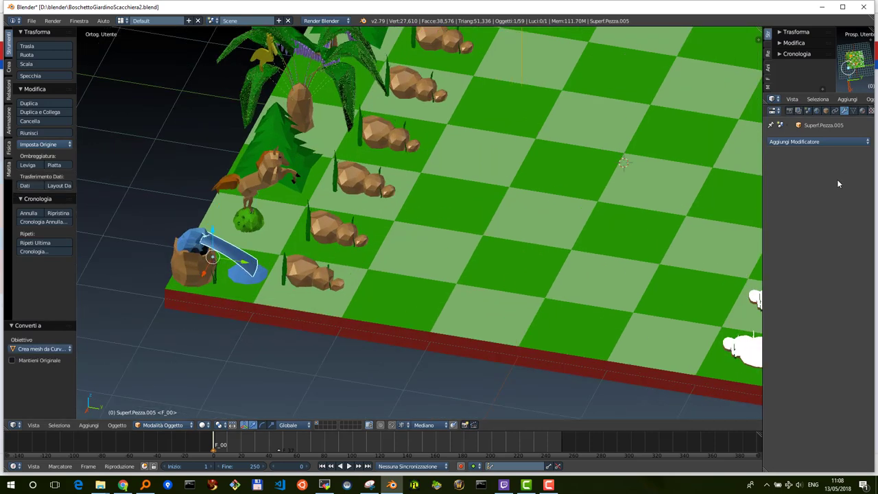
pyautogui.press('Tab')
pyautogui.scroll(2, 217, 270)
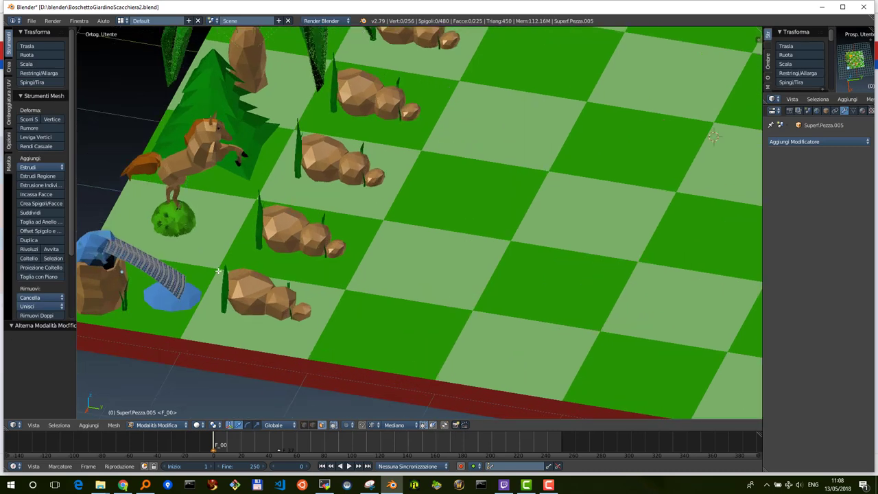
pyautogui.keyDown('shift'); pyautogui.moveTo(164, 265); pyautogui.dragTo(338, 249, button='middle'); pyautogui.keyUp('shift')
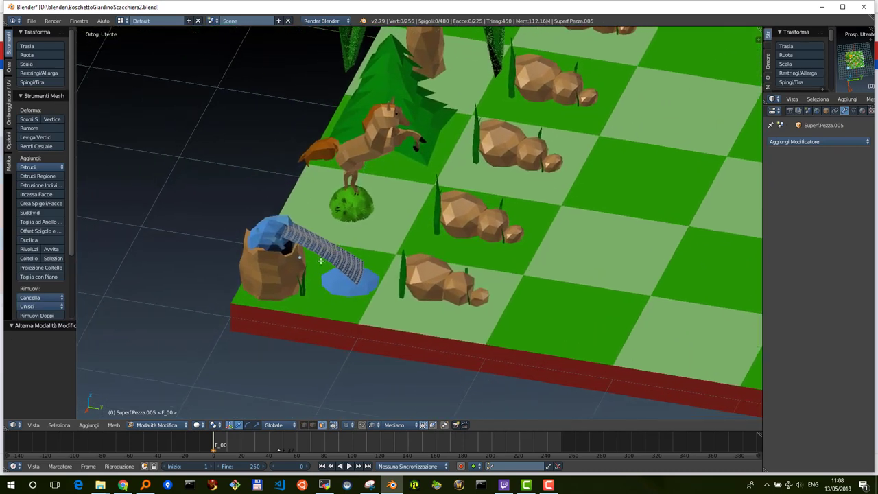
pyautogui.scroll(1, 321, 261)
pyautogui.scroll(1, 320, 261)
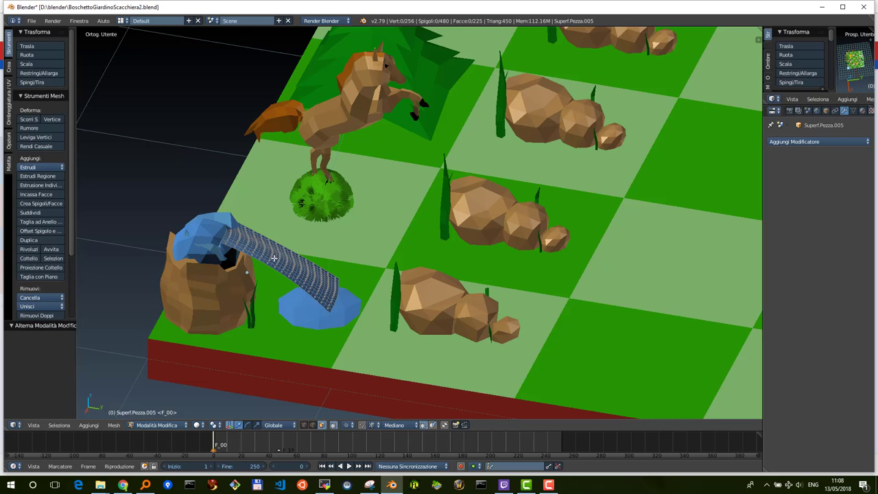
pyautogui.press('Tab')
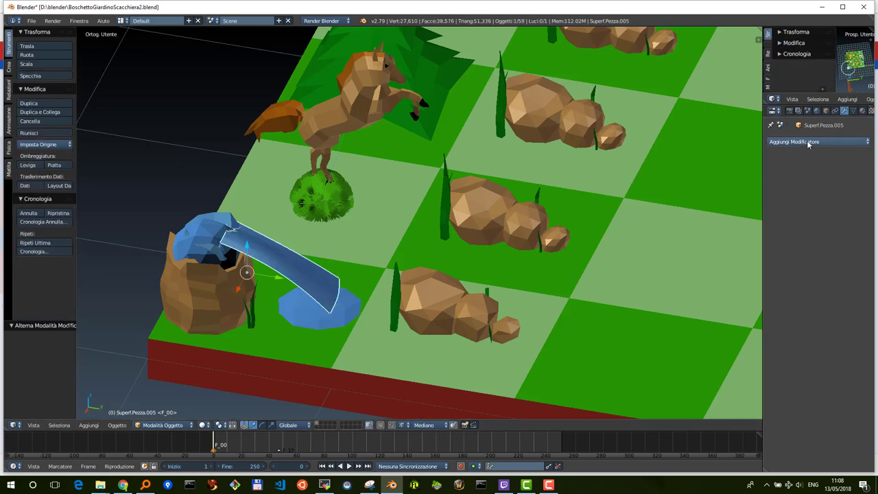
# Add a Decimate modifier at ratio 0.0433 to the spout and apply it, leaving 16 faces.
pyautogui.click(809, 143)
pyautogui.click(670, 203)
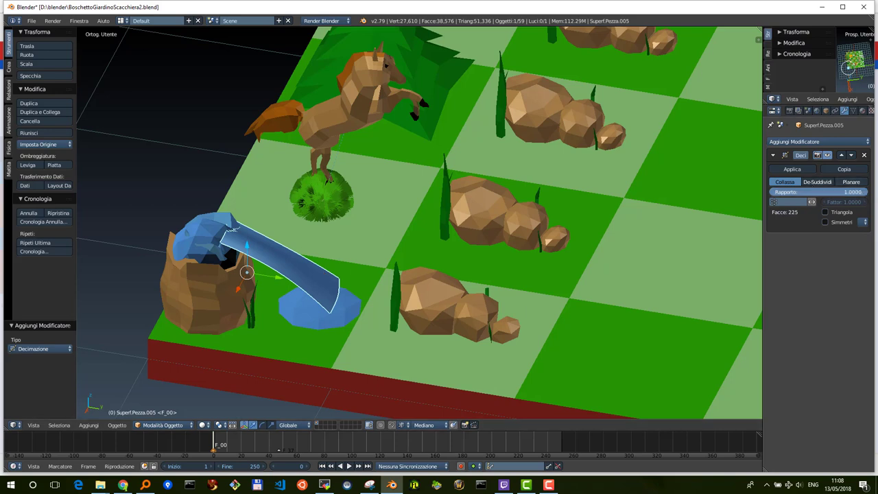
pyautogui.moveTo(850, 192); pyautogui.dragTo(774, 192)
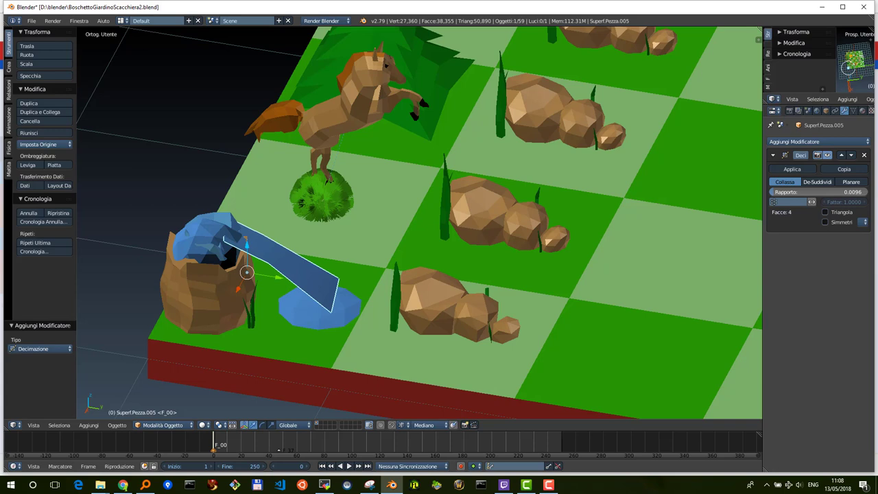
pyautogui.moveTo(812, 199); pyautogui.dragTo(809, 192)
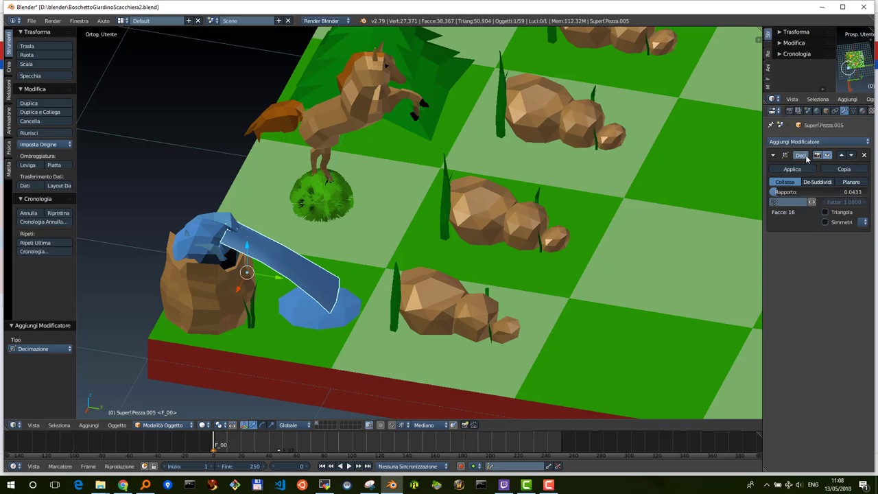
pyautogui.click(792, 169)
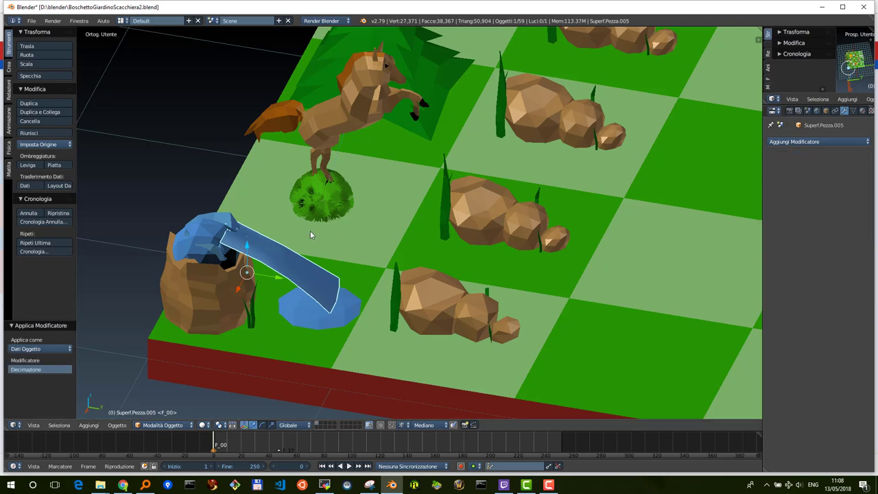
pyautogui.press('Tab')
# Select all spout vertices and run Triangoli a Quadrilateri, leaving 14 faces.
pyautogui.moveTo(271, 255)
pyautogui.mouseDown(button='middle')
pyautogui.moveTo(266, 264)
pyautogui.moveTo(274, 264)
pyautogui.mouseUp(button='middle')
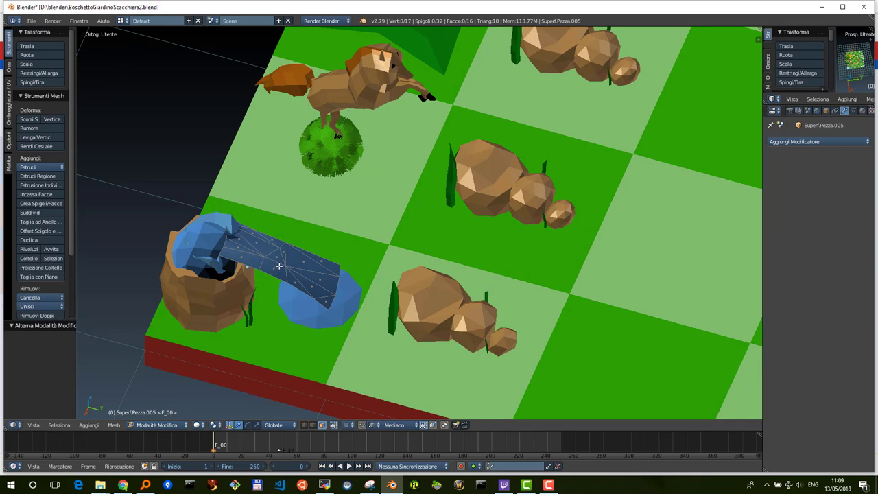
pyautogui.press('a')
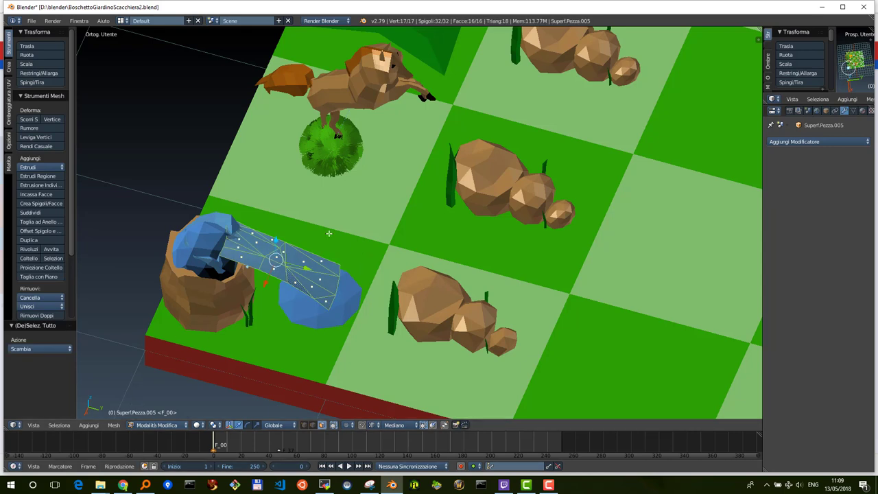
pyautogui.click(114, 425)
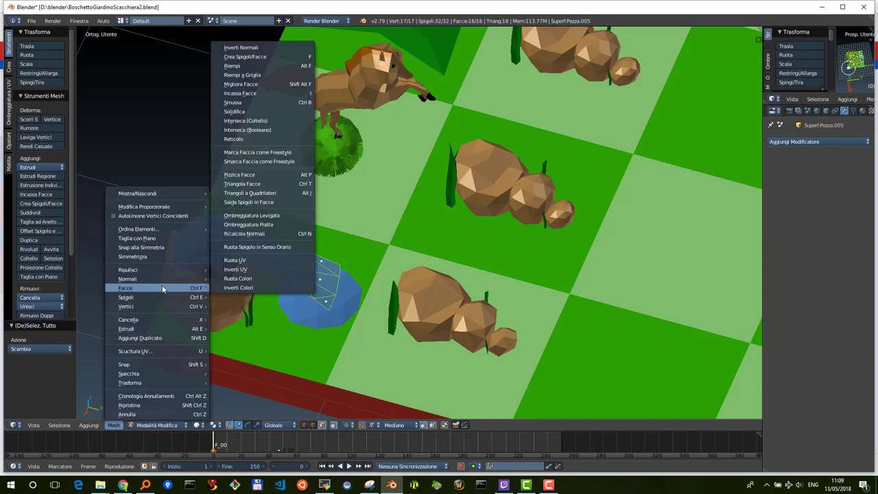
pyautogui.moveTo(137, 288)
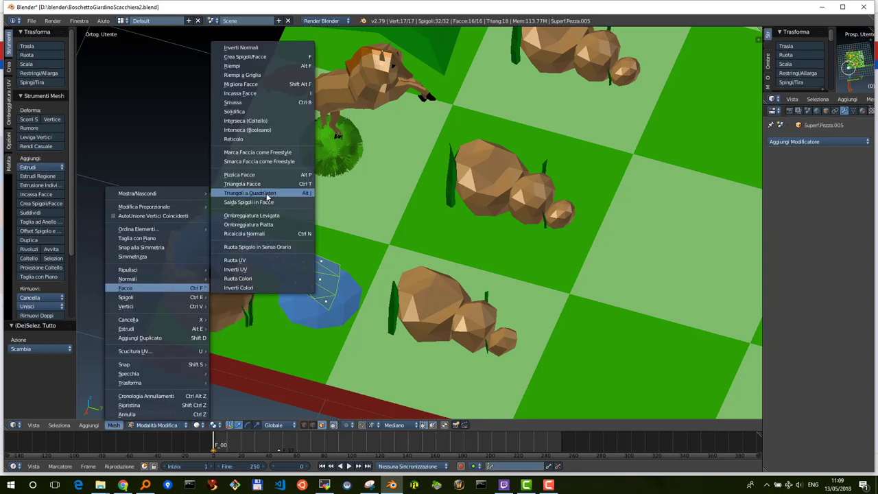
pyautogui.click(291, 193)
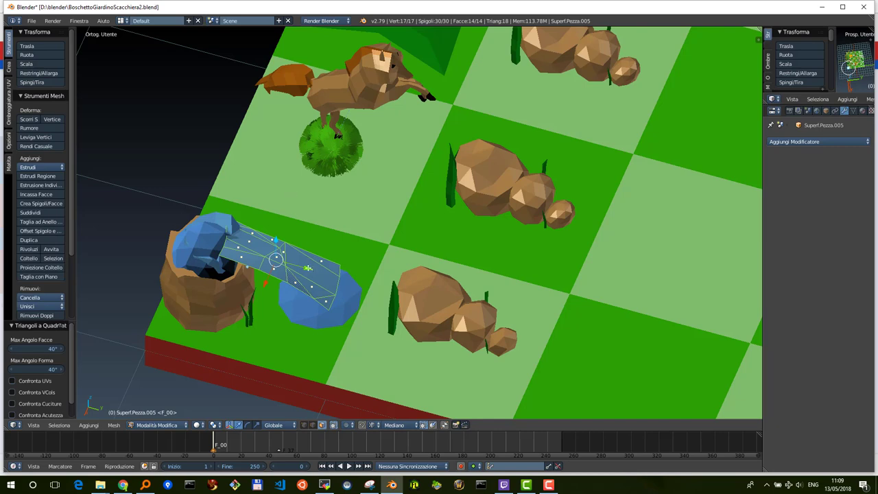
pyautogui.moveTo(297, 253)
pyautogui.mouseDown(button='middle')
pyautogui.moveTo(282, 258)
pyautogui.moveTo(290, 236)
pyautogui.mouseUp(button='middle')
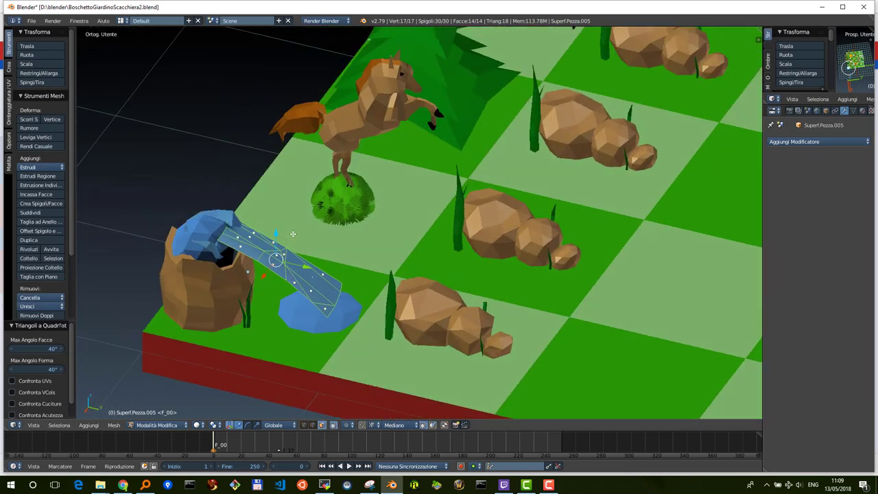
pyautogui.press('Tab')
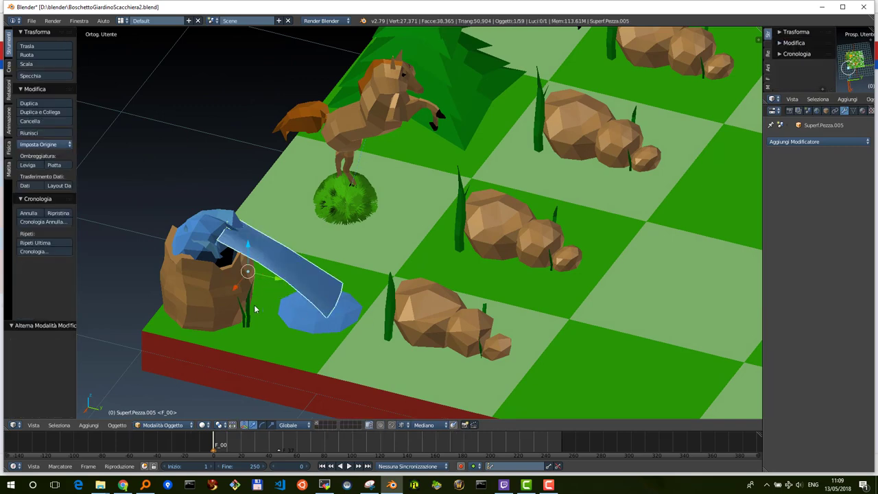
# Select the stump Cubo.019 and enter Edit Mode on its 355-vertex, 432-face mesh.
pyautogui.moveTo(201, 284)
pyautogui.mouseDown(button='middle')
pyautogui.moveTo(247, 267)
pyautogui.moveTo(218, 293)
pyautogui.mouseUp(button='middle')
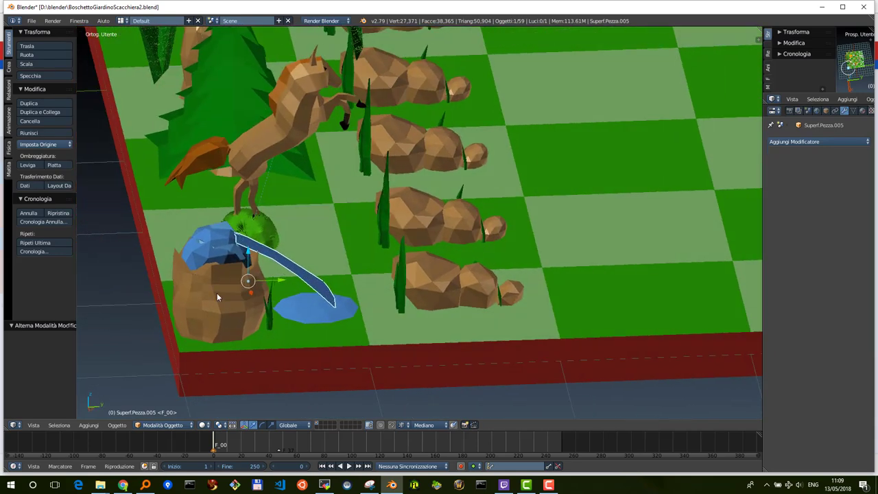
pyautogui.rightClick(217, 294)
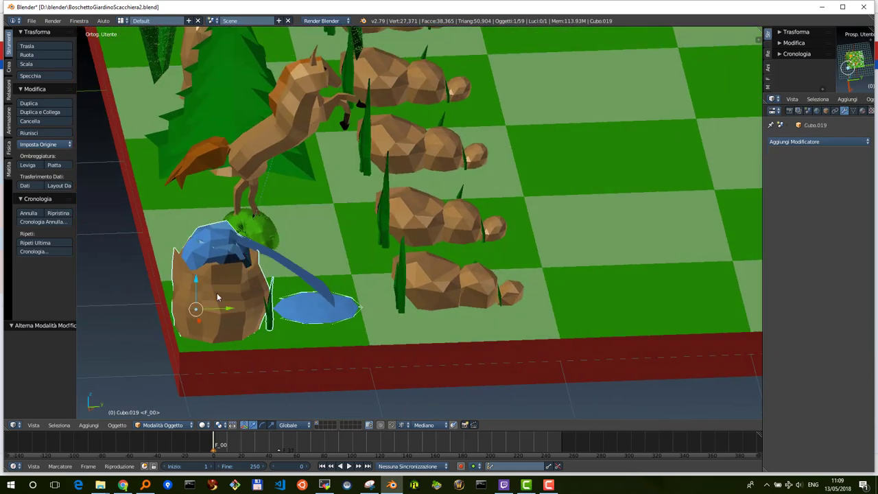
pyautogui.press('Tab')
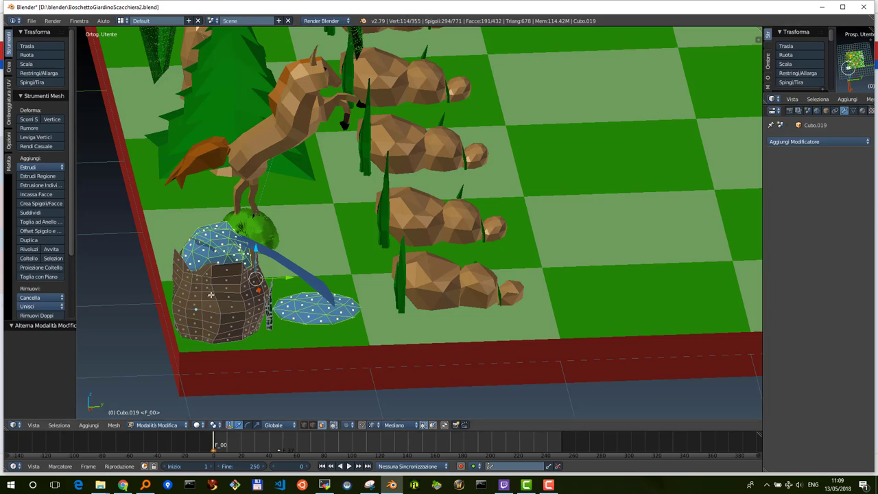
# Select all of Cubo.019's mesh and add a Decimate modifier at ratio 1.0, back in Object Mode.
pyautogui.moveTo(225, 291); pyautogui.dragTo(206, 296, button='middle')
pyautogui.press('a')
pyautogui.press('a')
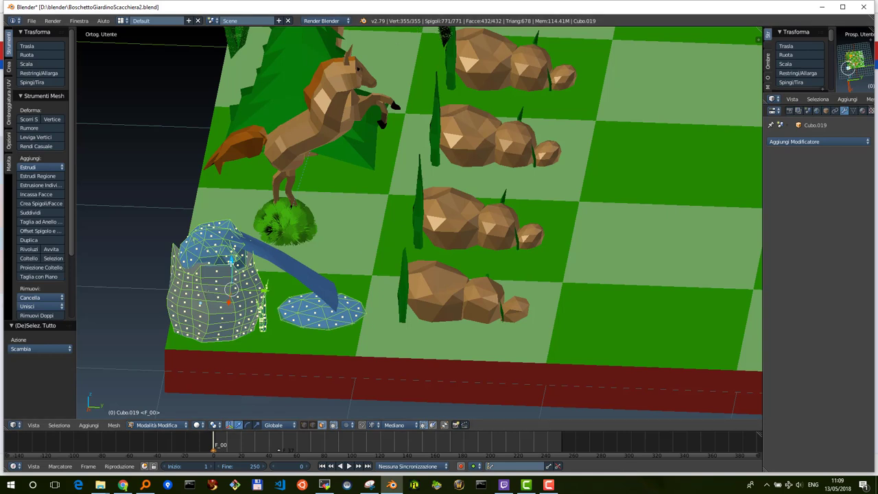
pyautogui.click(805, 143)
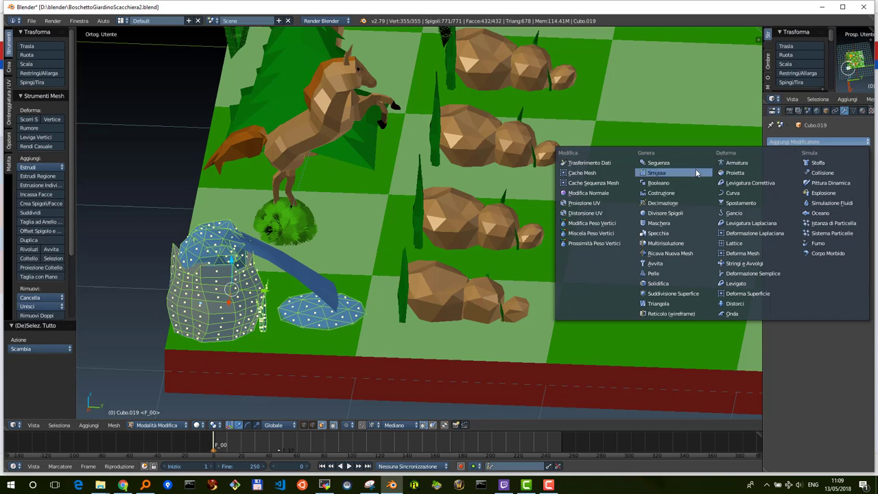
pyautogui.click(664, 207)
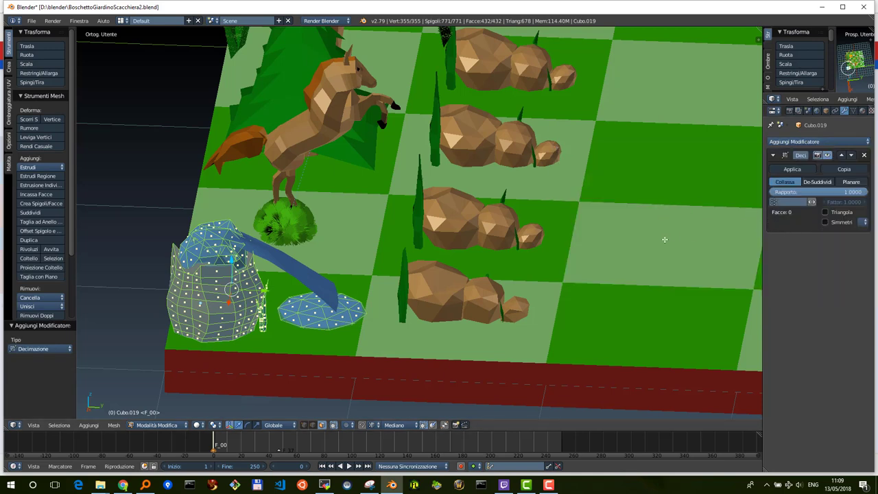
pyautogui.press('Tab')
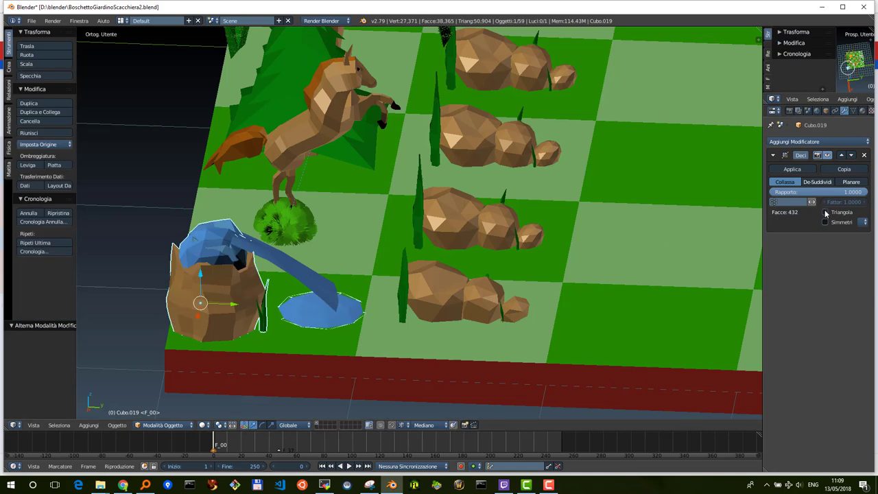
# Enable Triangulate and experiment with lowering the Decimate ratio on Cubo.019.
pyautogui.click(825, 212)
pyautogui.moveTo(864, 195); pyautogui.dragTo(806, 202)
pyautogui.moveTo(811, 202); pyautogui.dragTo(811, 202)
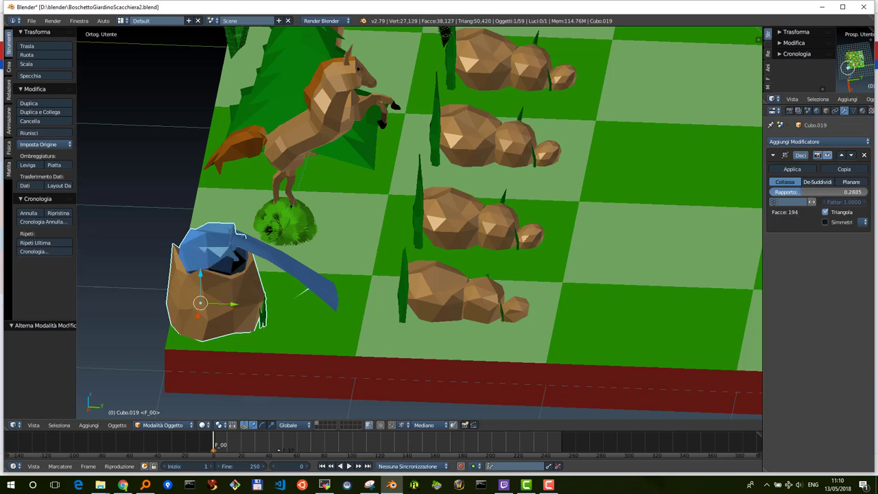
pyautogui.moveTo(812, 201); pyautogui.dragTo(811, 202)
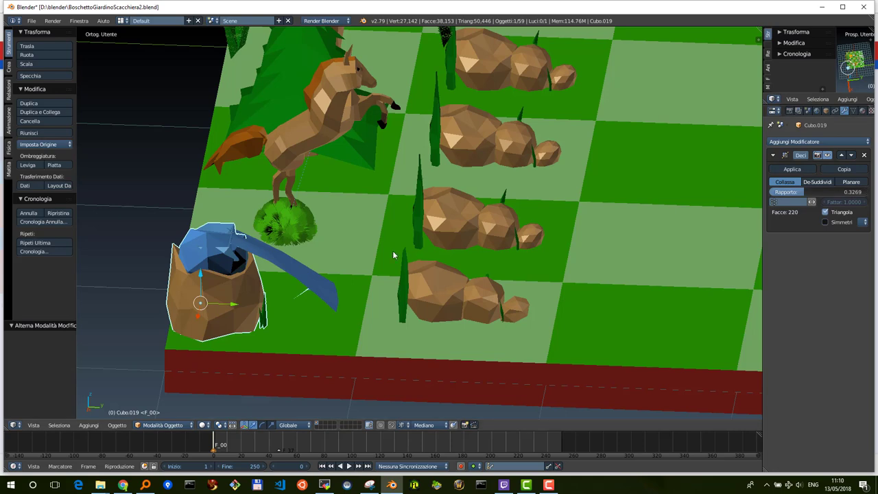
pyautogui.scroll(-3, 291, 271)
pyautogui.scroll(-1, 291, 267)
pyautogui.scroll(-1, 291, 267)
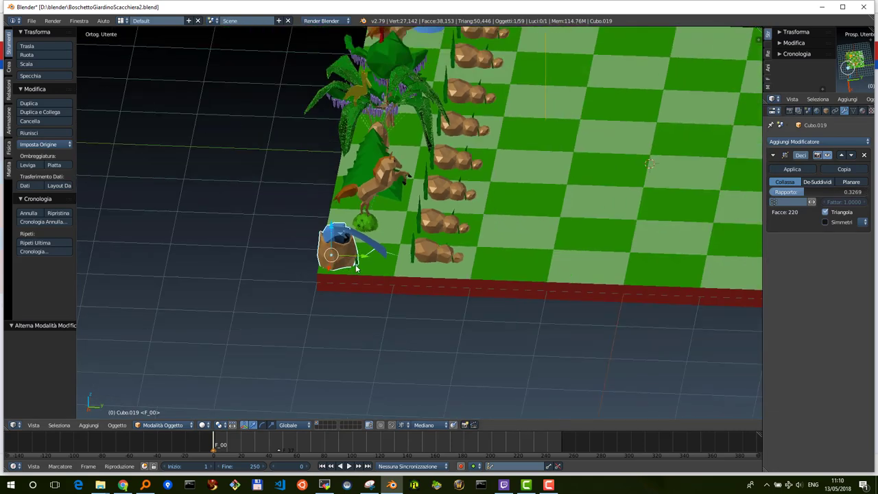
pyautogui.scroll(1, 367, 264)
pyautogui.scroll(2, 367, 264)
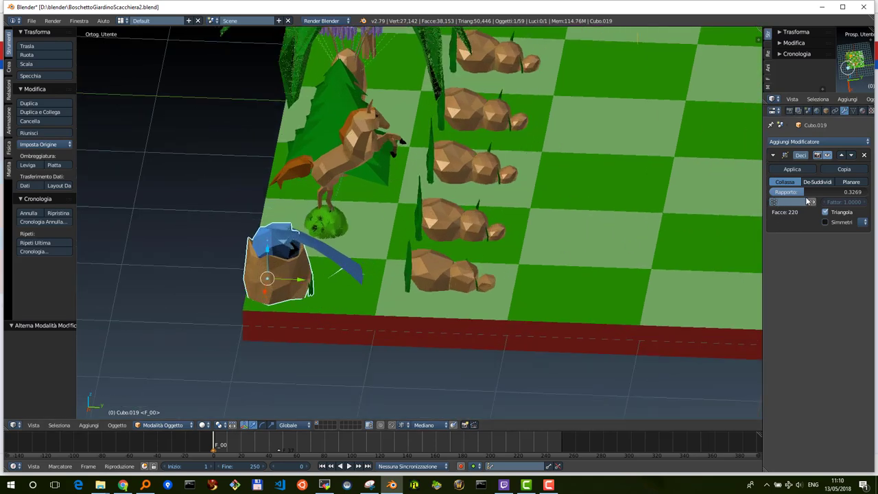
# Settle the ratio at 0.5385 with Triangulate and Symmetry off, giving 294 faces.
pyautogui.moveTo(804, 193)
pyautogui.mouseDown()
pyautogui.moveTo(821, 192)
pyautogui.moveTo(809, 201)
pyautogui.mouseUp()
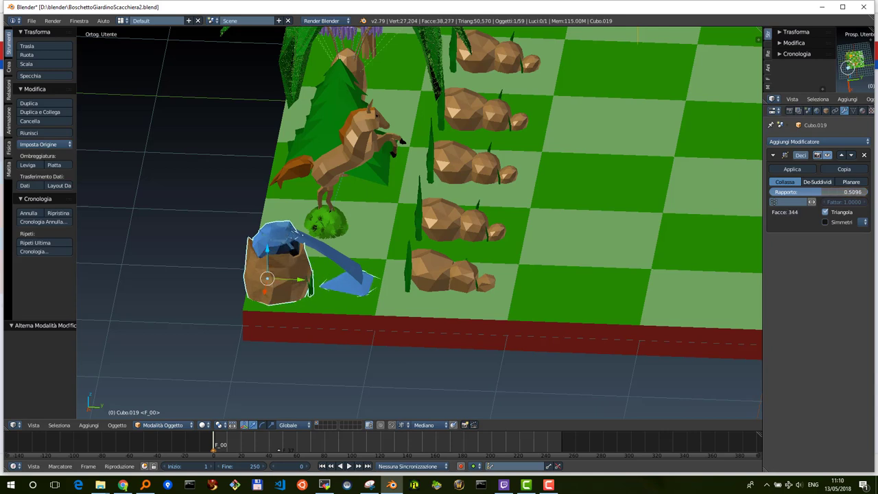
pyautogui.moveTo(812, 202); pyautogui.dragTo(814, 202)
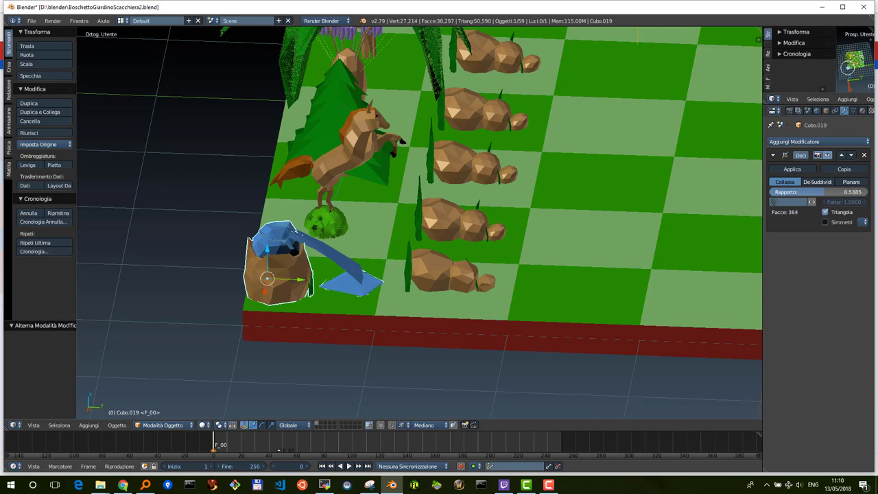
pyautogui.click(825, 213)
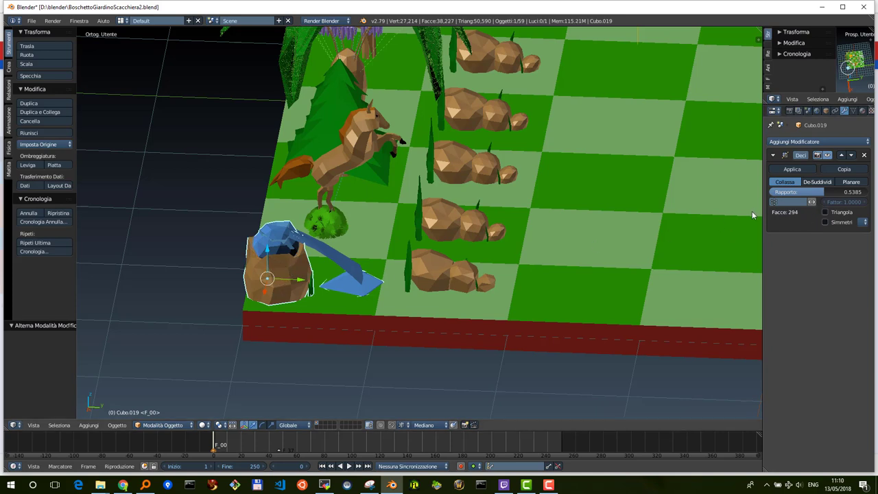
pyautogui.click(825, 223)
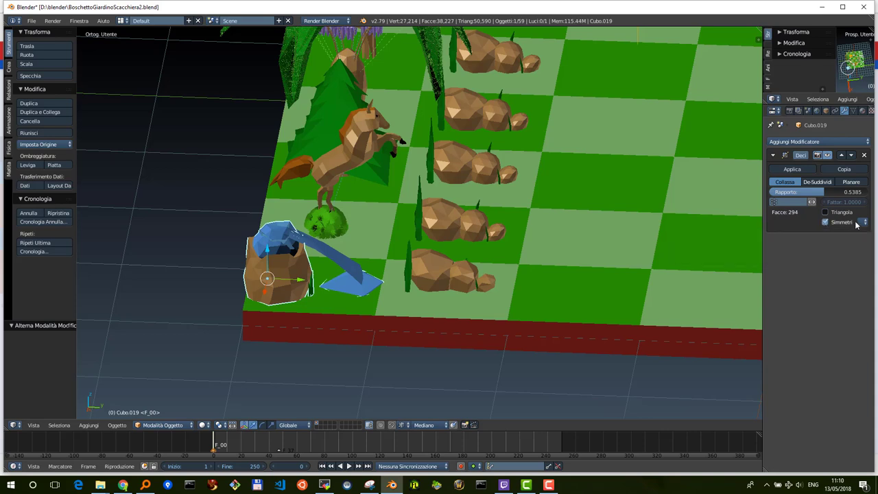
pyautogui.click(825, 223)
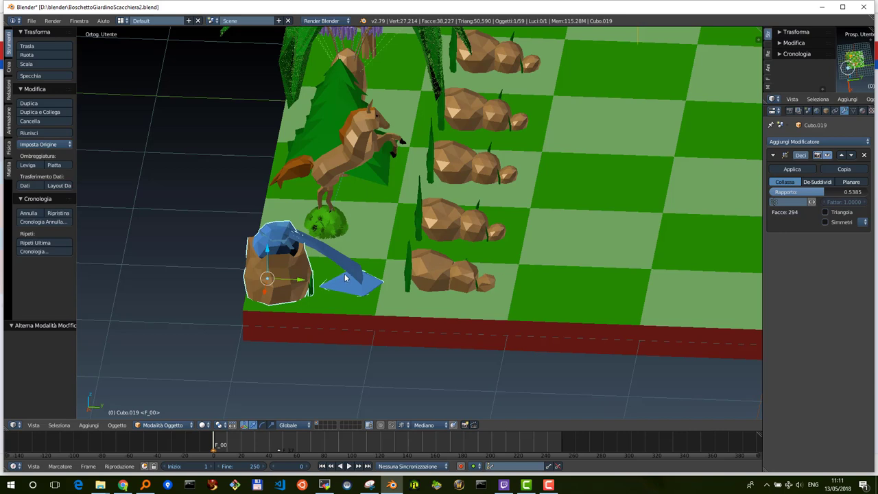
# Apply the well's Decimate, check its 294-face mesh in Edit Mode, then select the rearing horse.
pyautogui.click(791, 168)
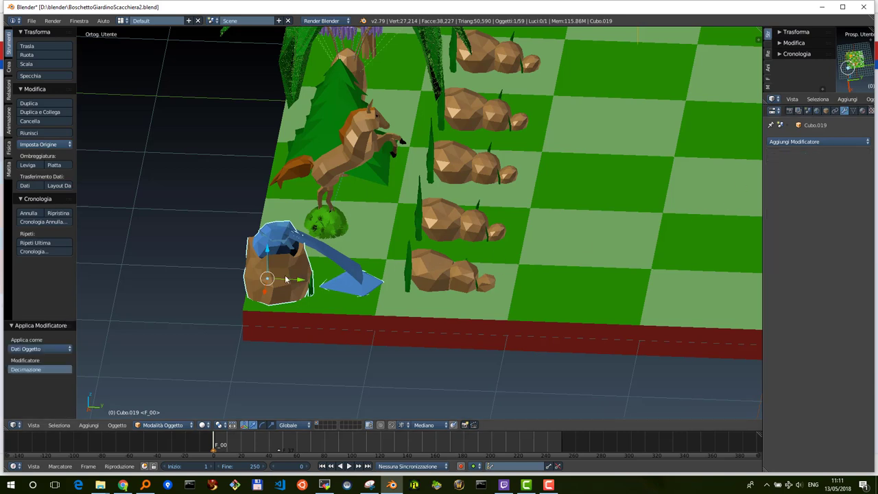
pyautogui.press('Tab')
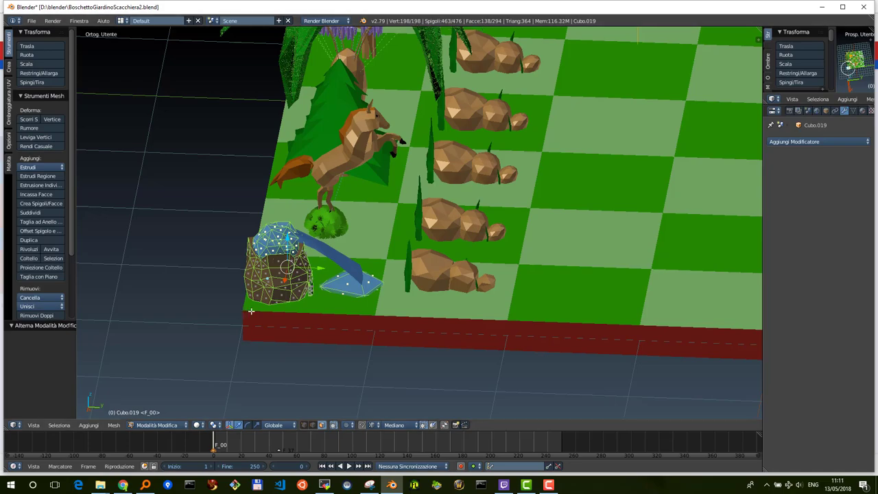
pyautogui.moveTo(281, 282)
pyautogui.mouseDown(button='middle')
pyautogui.moveTo(291, 268)
pyautogui.moveTo(248, 281)
pyautogui.moveTo(354, 205)
pyautogui.mouseUp(button='middle')
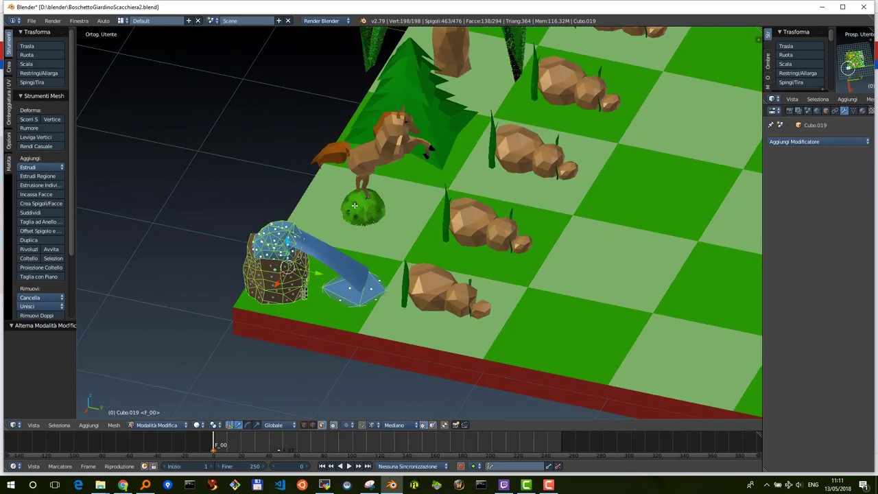
pyautogui.press('Tab')
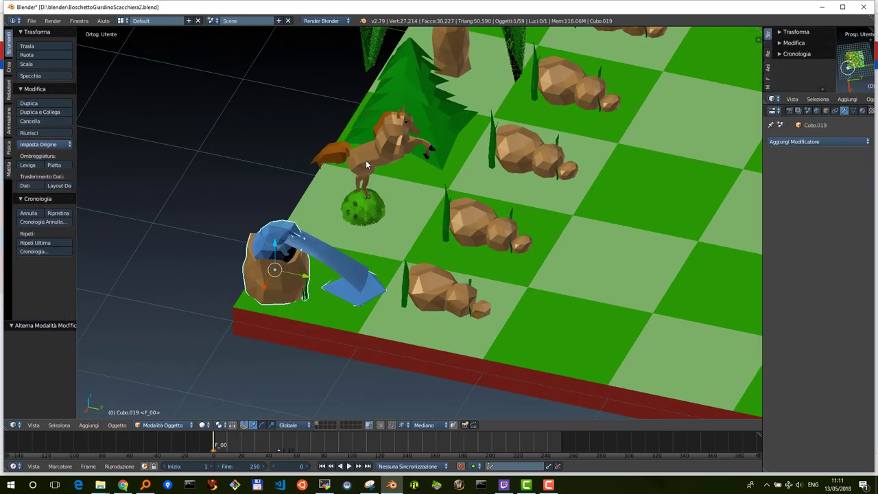
pyautogui.rightClick(366, 163)
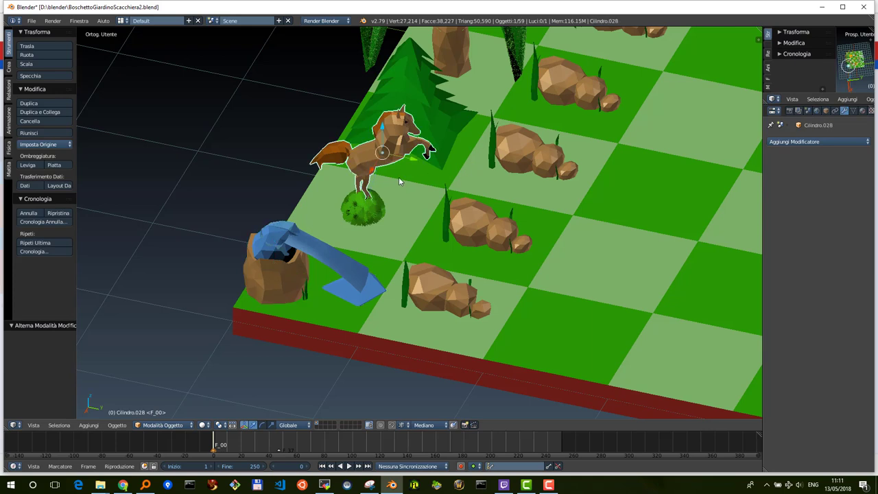
# Add a Decimate modifier to horse Cilindro.028 at ratio 0.2692 and apply it, leaving 229 faces.
pyautogui.press('Tab')
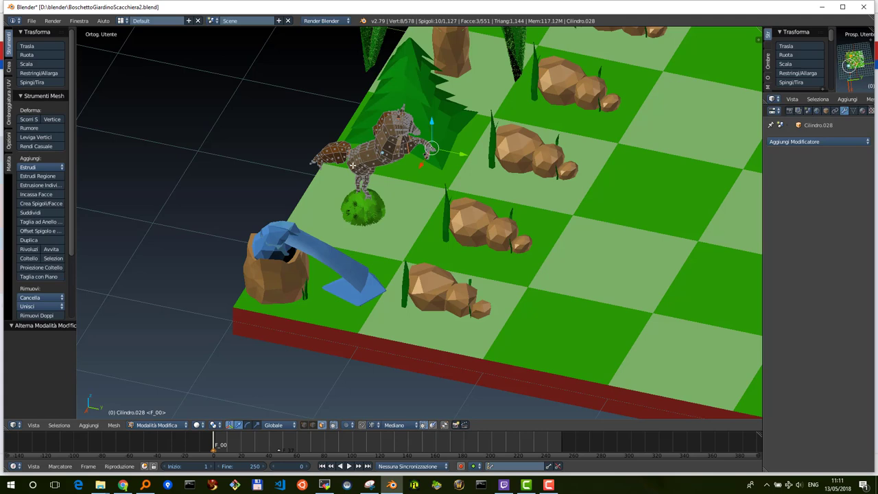
pyautogui.scroll(2, 389, 142)
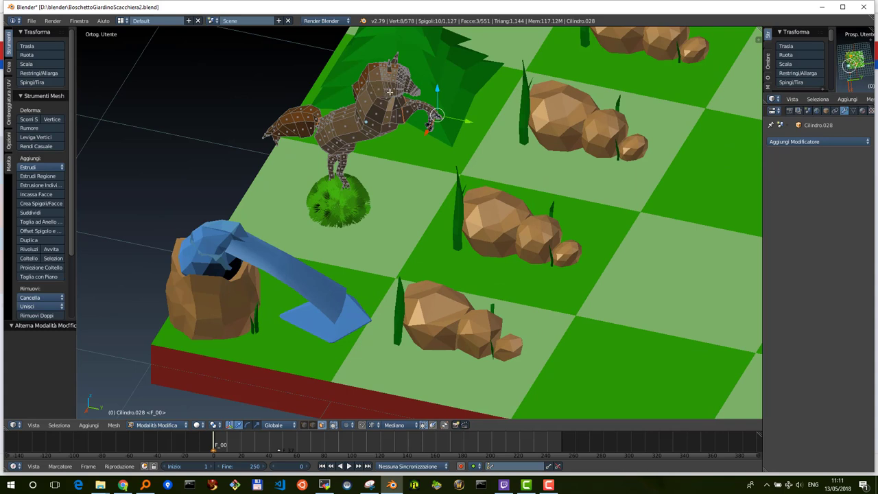
pyautogui.click(816, 141)
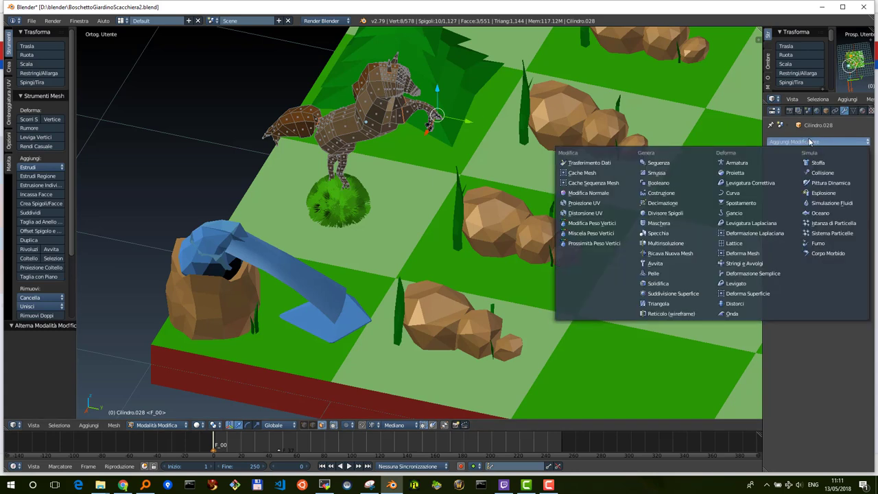
pyautogui.click(674, 203)
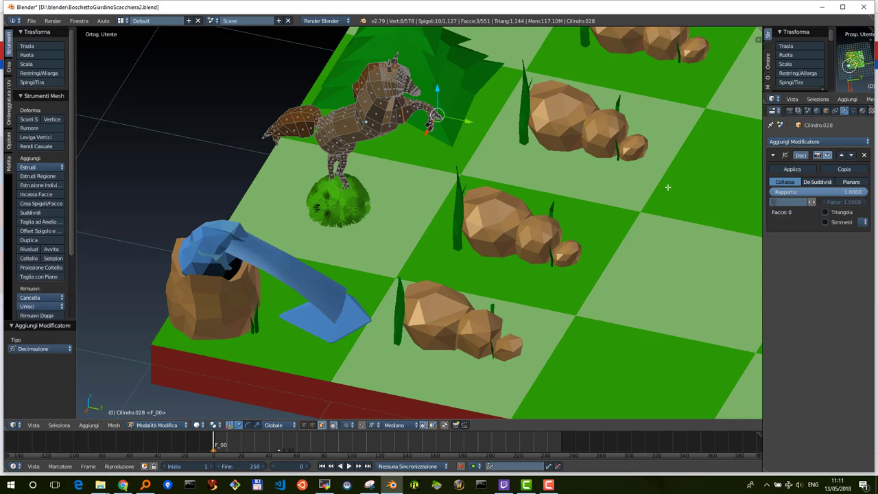
pyautogui.press('Tab')
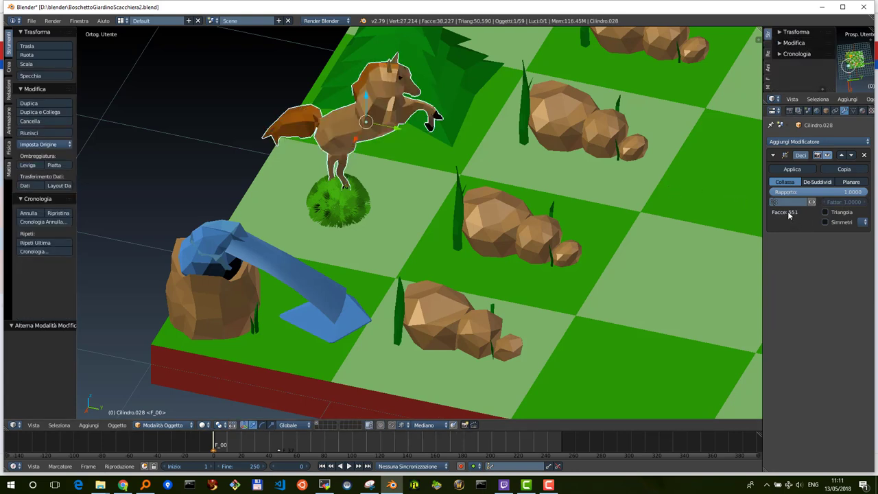
pyautogui.moveTo(863, 196)
pyautogui.mouseDown()
pyautogui.moveTo(810, 192)
pyautogui.moveTo(804, 202)
pyautogui.moveTo(796, 194)
pyautogui.mouseUp()
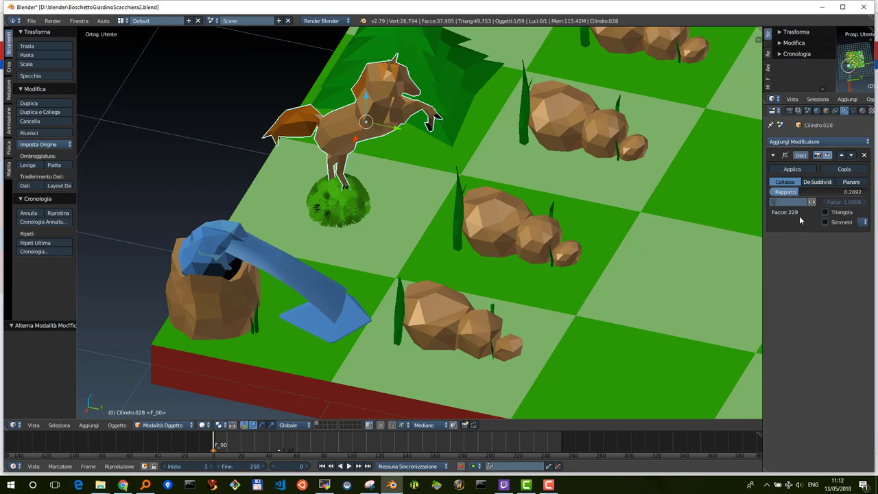
pyautogui.click(790, 169)
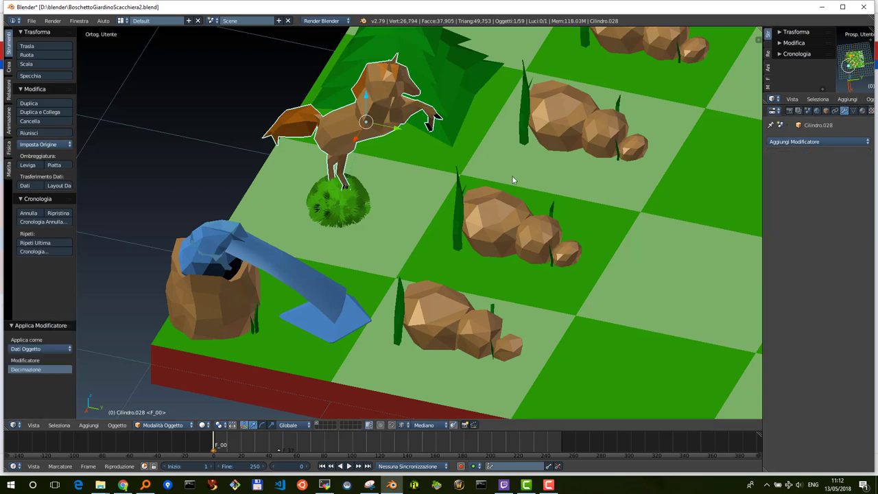
pyautogui.press('Tab')
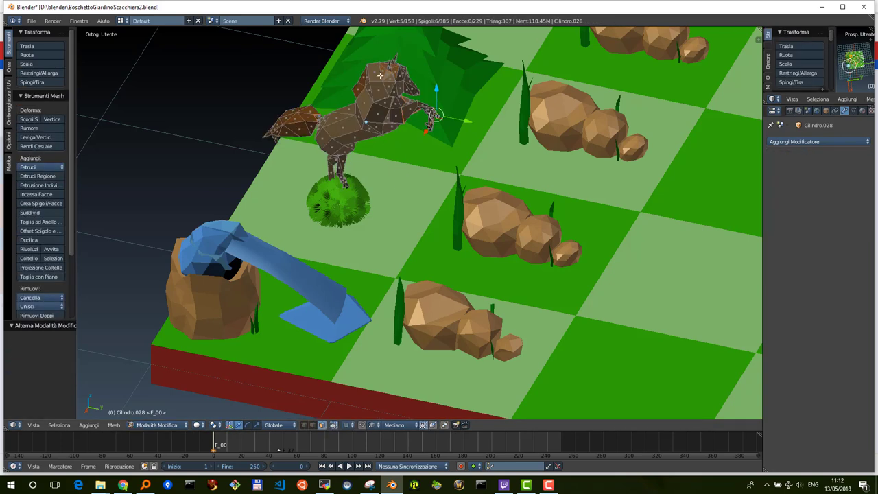
pyautogui.moveTo(394, 119)
pyautogui.mouseDown(button='middle')
pyautogui.moveTo(362, 106)
pyautogui.moveTo(419, 126)
pyautogui.mouseUp(button='middle')
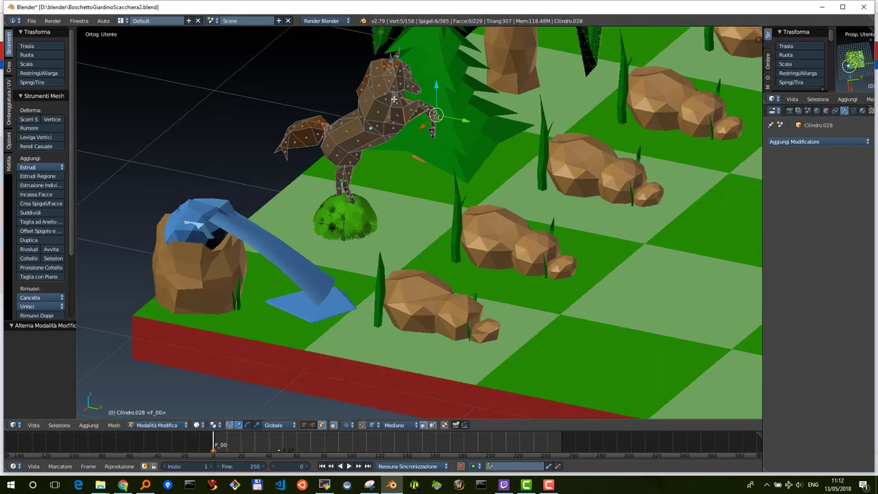
pyautogui.moveTo(407, 101)
pyautogui.mouseDown(button='middle')
pyautogui.moveTo(426, 93)
pyautogui.moveTo(404, 110)
pyautogui.mouseUp(button='middle')
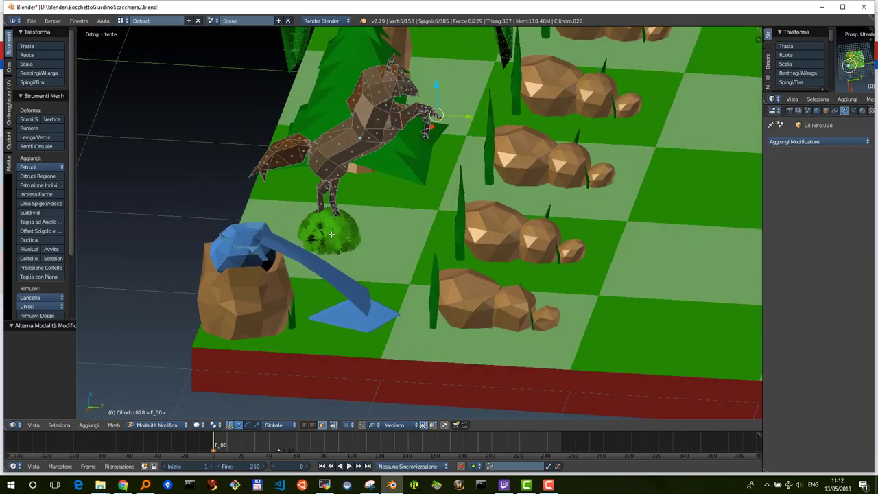
pyautogui.press('Tab')
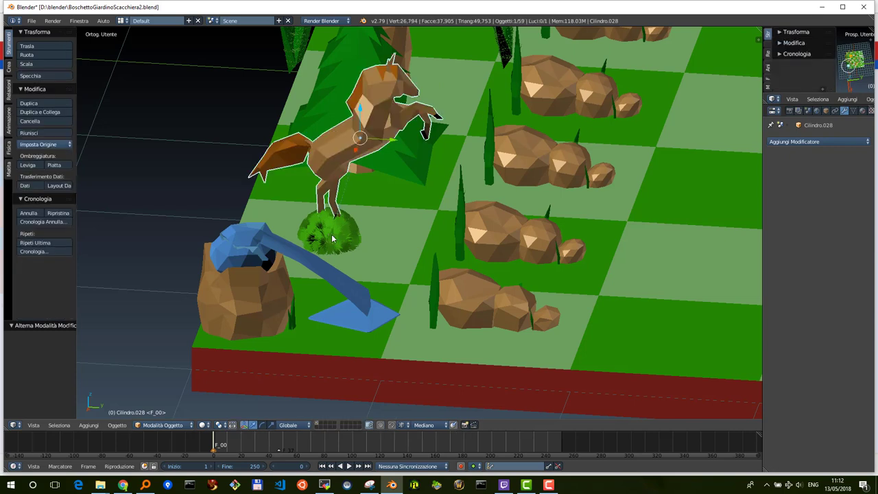
# Select the green bush under the horse and convert its hair particles into a mesh.
pyautogui.rightClick(329, 233)
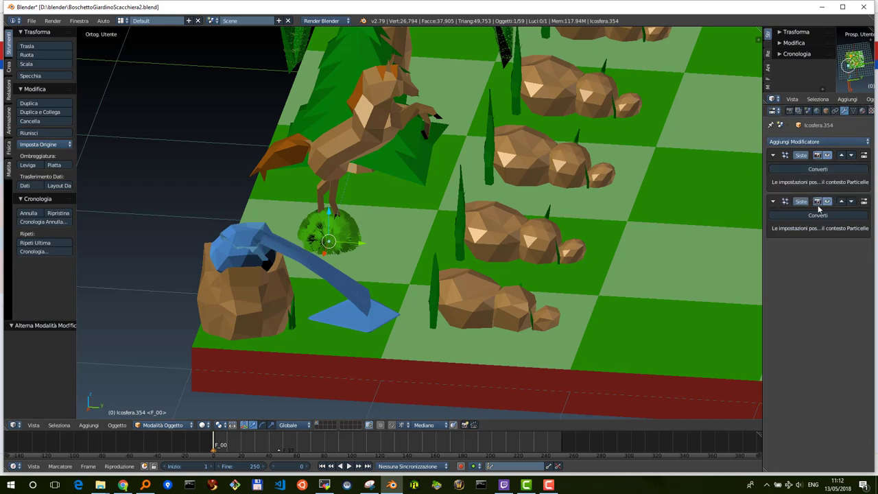
pyautogui.click(824, 170)
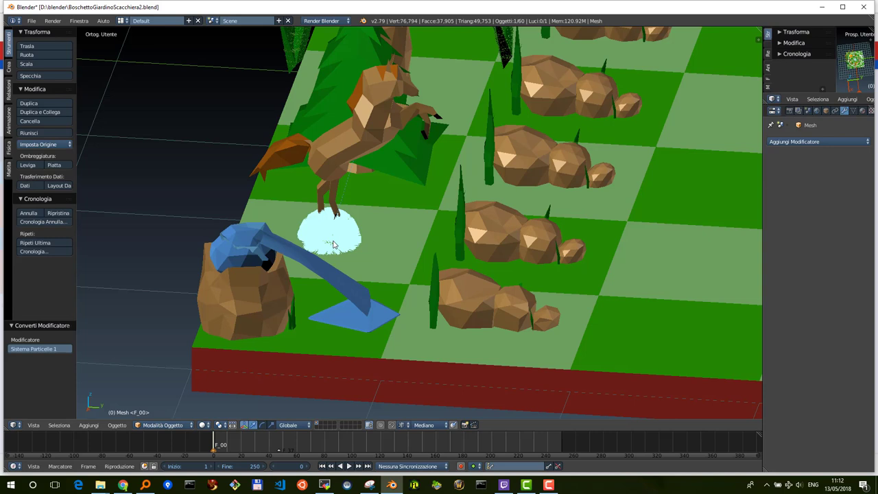
pyautogui.press('Tab')
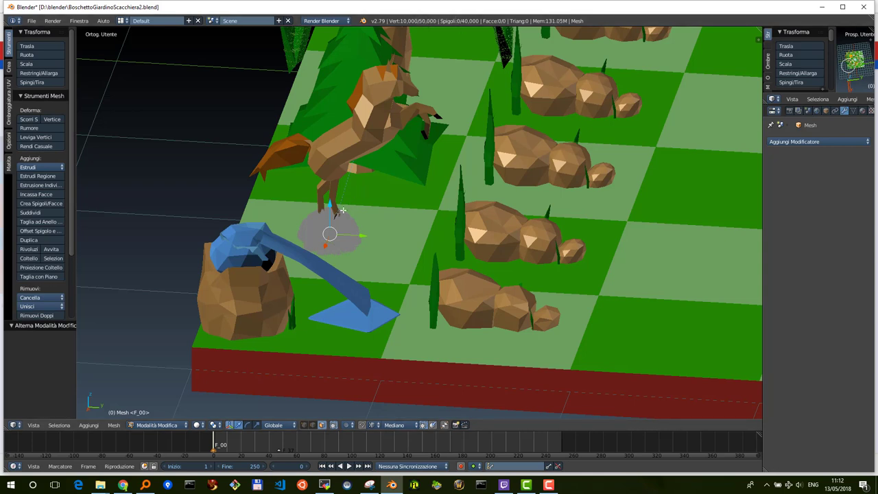
# Add a Decimate modifier to the converted Mesh at ratio 0.4135.
pyautogui.click(830, 143)
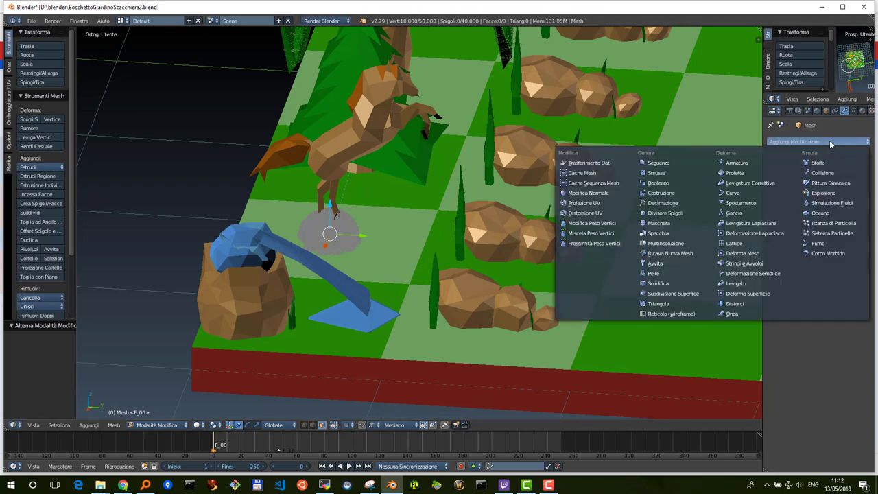
pyautogui.click(670, 203)
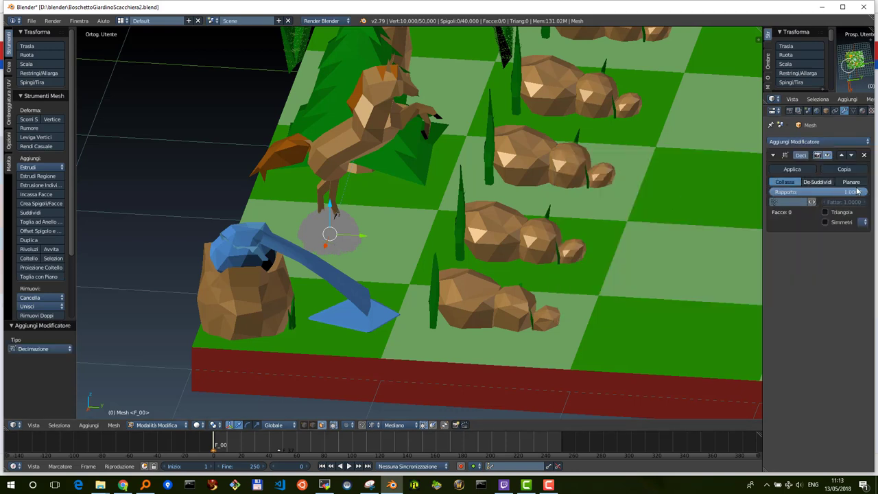
pyautogui.moveTo(856, 192); pyautogui.dragTo(815, 191)
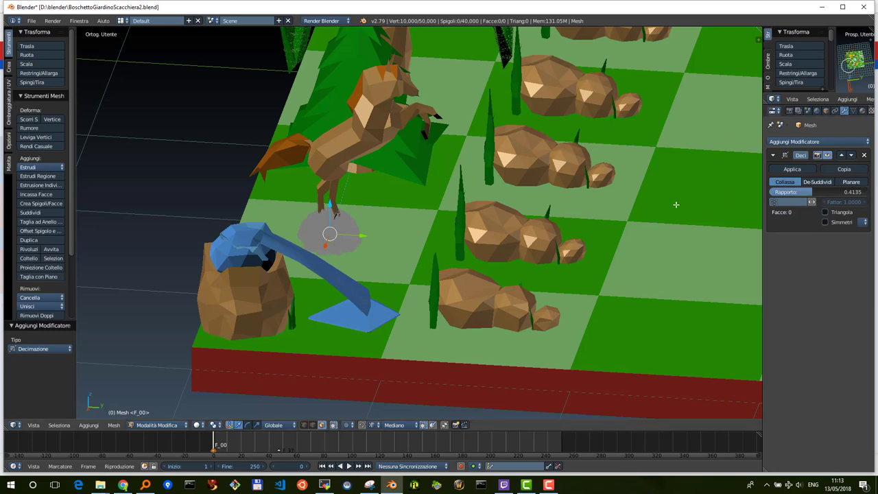
pyautogui.press('Tab')
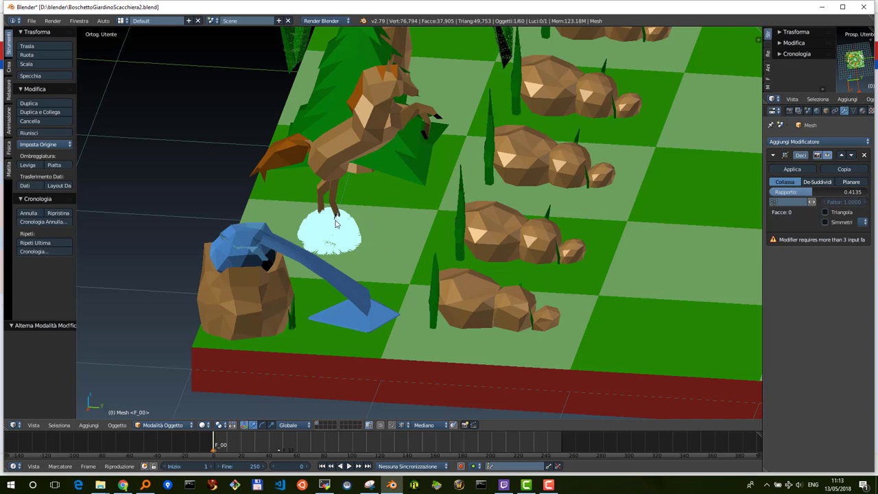
# Delete the white decimated object, then delete the green bush as well.
pyautogui.press('x')
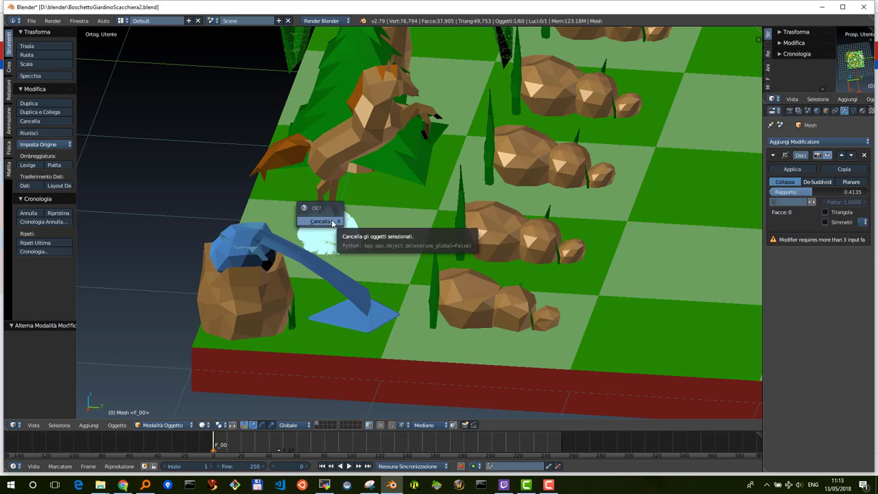
pyautogui.click(327, 223)
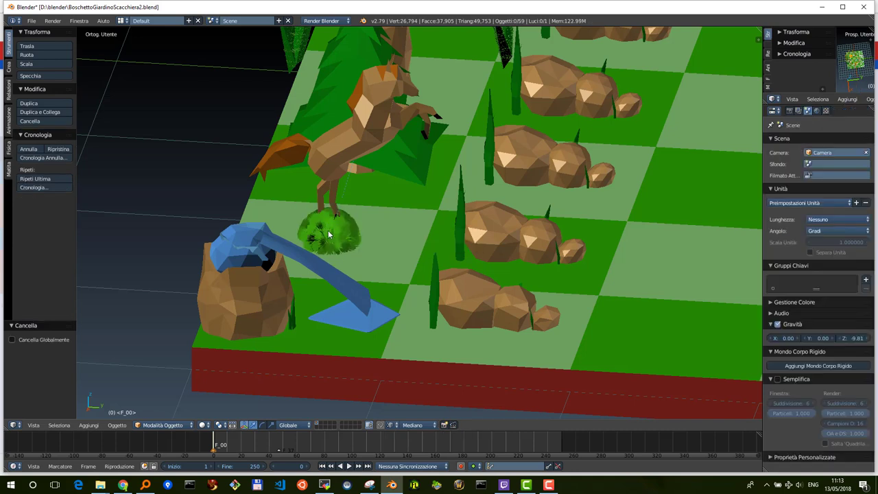
pyautogui.rightClick(328, 234)
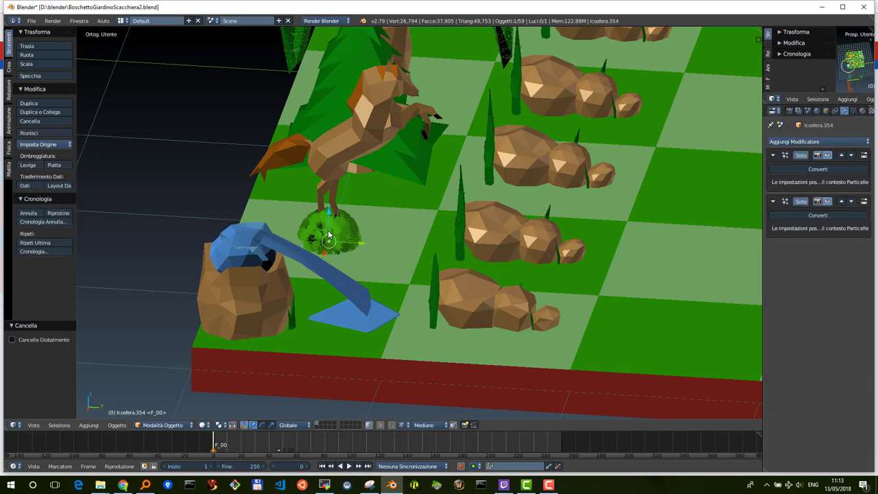
pyautogui.press('x')
pyautogui.click(321, 233)
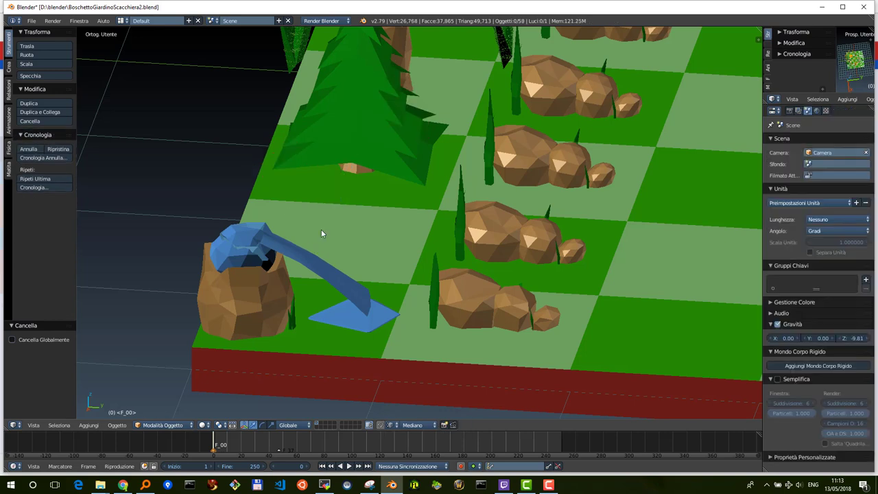
# Undo the bush deletion and reselect the bush Icosfera.354.
pyautogui.hotkey('ctrl', 'z')
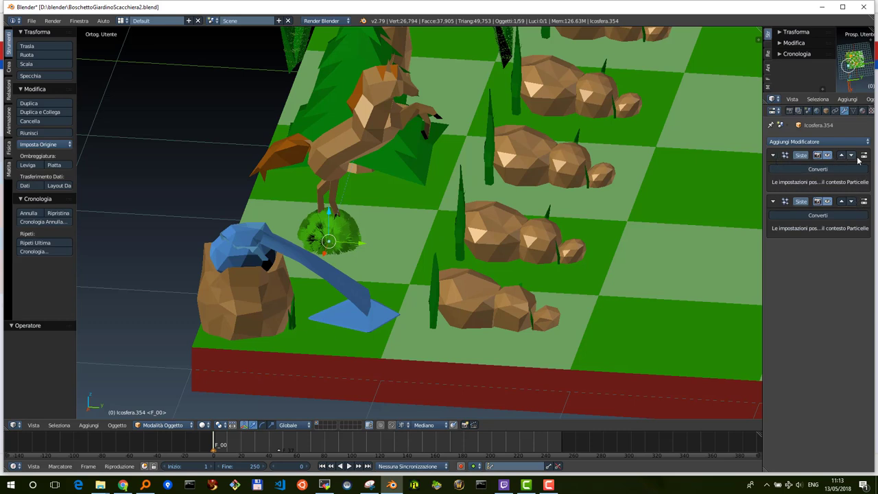
pyautogui.rightClick(341, 153)
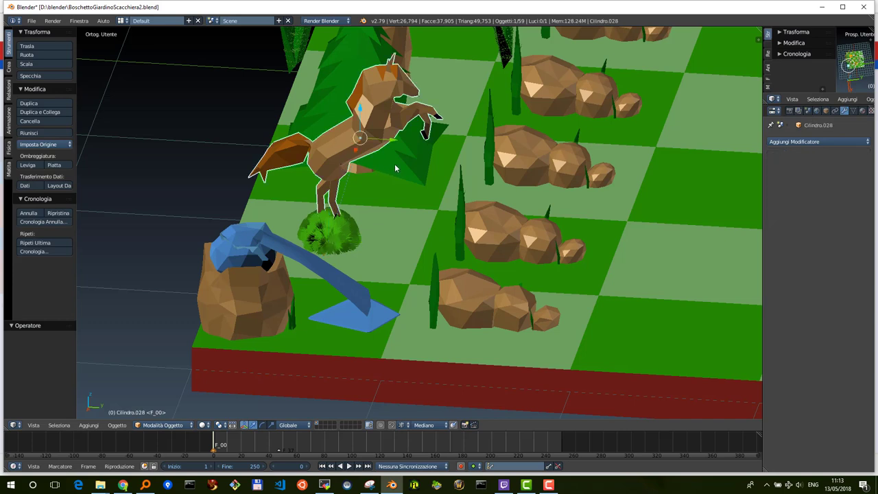
pyautogui.rightClick(335, 236)
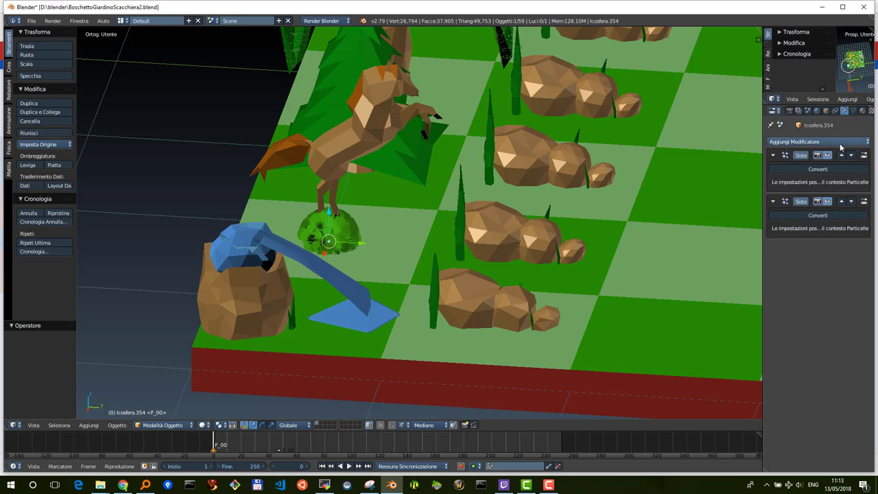
# Delete both hair particle systems from the bush Icosfera.354 under the horse.
pyautogui.scroll(-2, 850, 112)
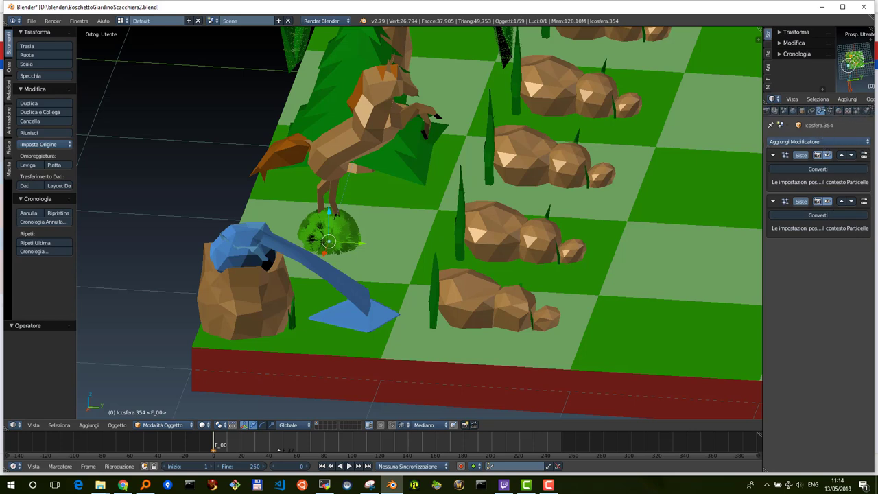
pyautogui.click(835, 112)
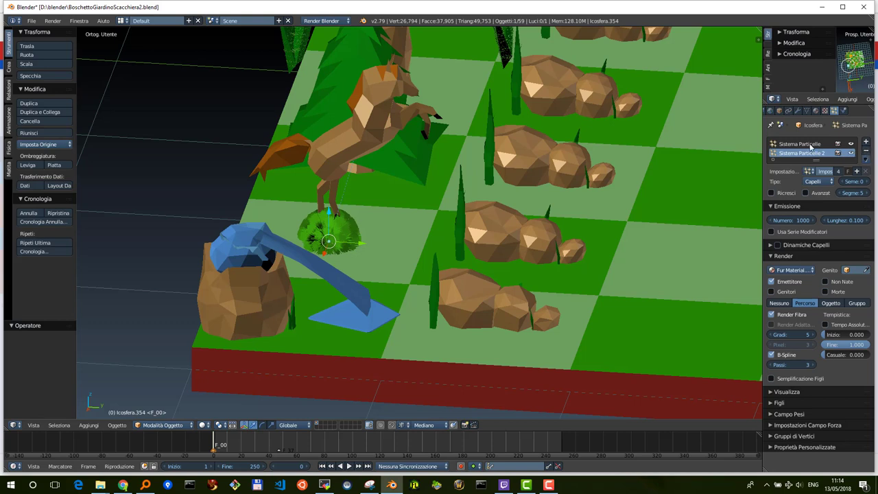
pyautogui.click(866, 154)
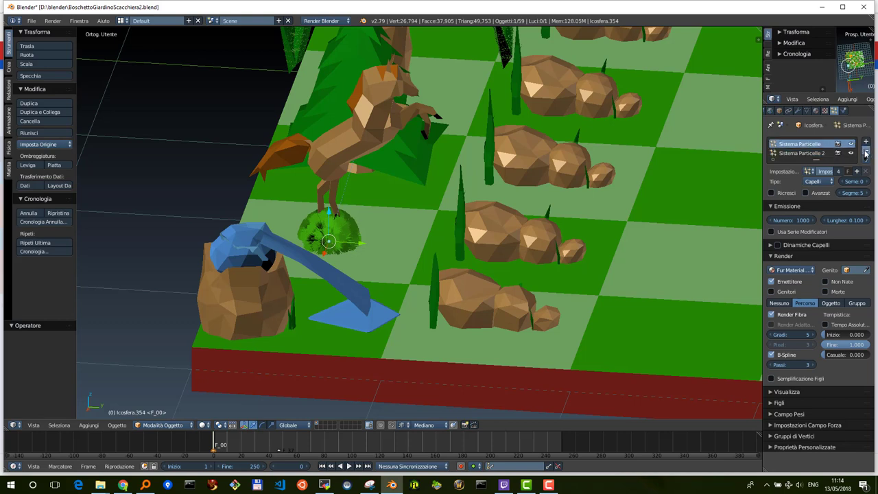
pyautogui.click(866, 154)
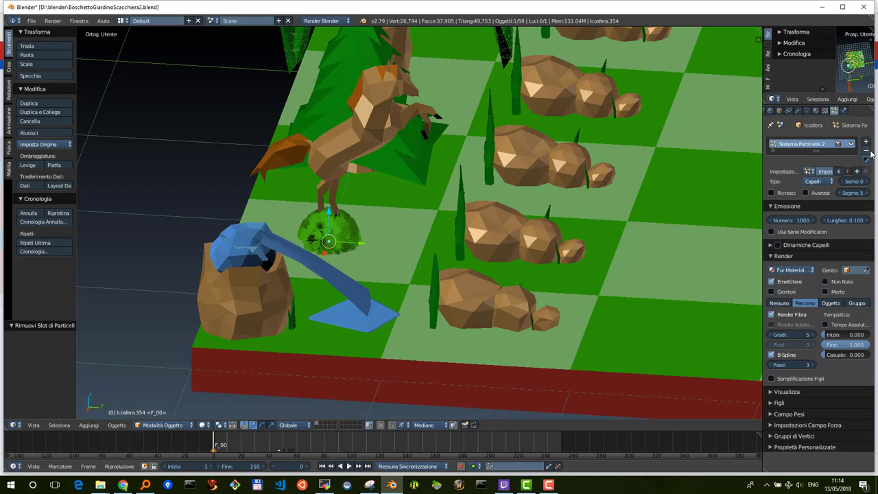
pyautogui.click(866, 149)
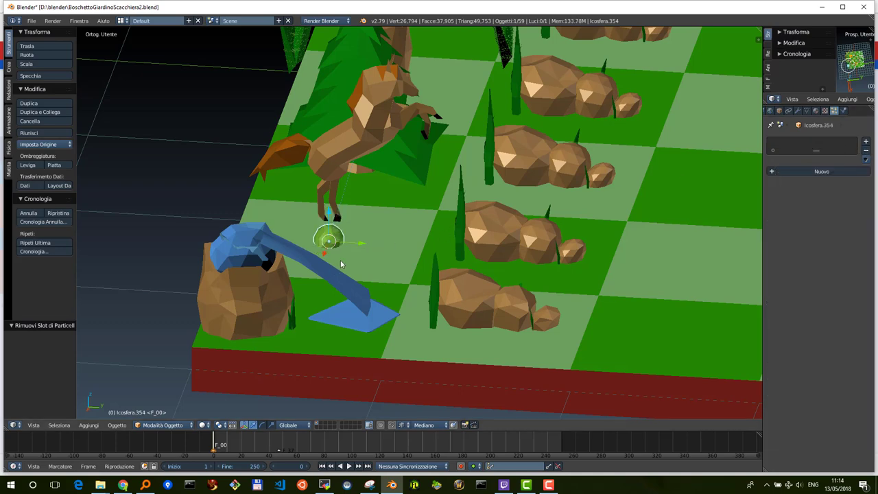
pyautogui.scroll(1, 340, 251)
pyautogui.scroll(1, 315, 252)
pyautogui.scroll(1, 290, 259)
# Nudge the bare icosphere slightly along the Z axis.
pyautogui.moveTo(290, 260)
pyautogui.mouseDown(button='middle')
pyautogui.moveTo(345, 253)
pyautogui.moveTo(337, 253)
pyautogui.mouseUp(button='middle')
pyautogui.scroll(2, 337, 254)
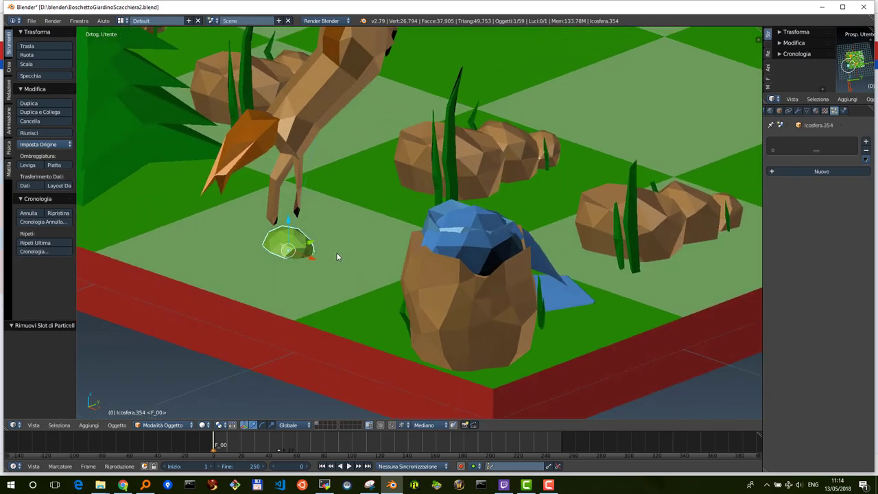
pyautogui.press('g')
pyautogui.press('z')
pyautogui.click(288, 224)
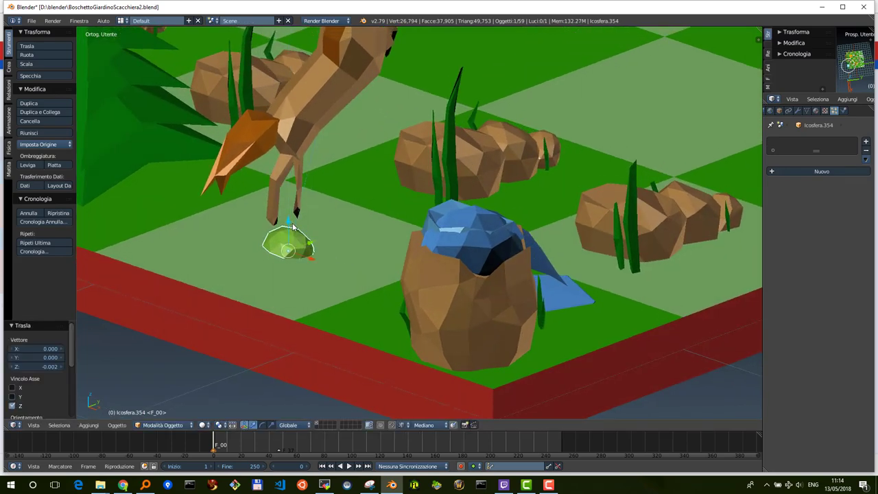
# In Edit Mode, select the icosphere's whole mesh and scale it by 2.264.
pyautogui.press('Tab')
pyautogui.scroll(-3, 296, 233)
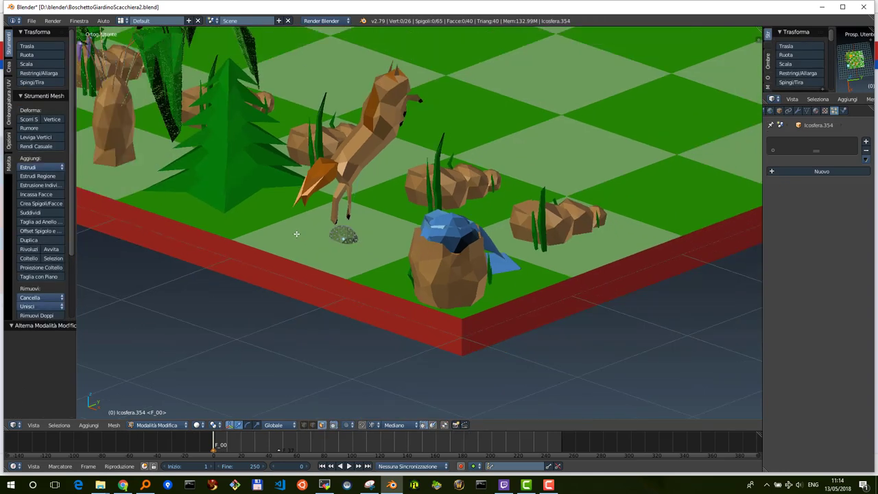
pyautogui.press('a')
pyautogui.press('a')
pyautogui.press('a')
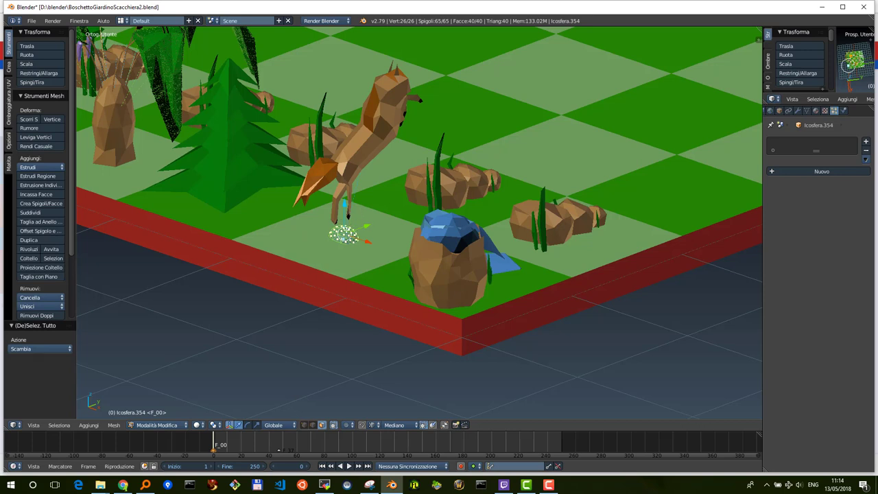
pyautogui.press('a')
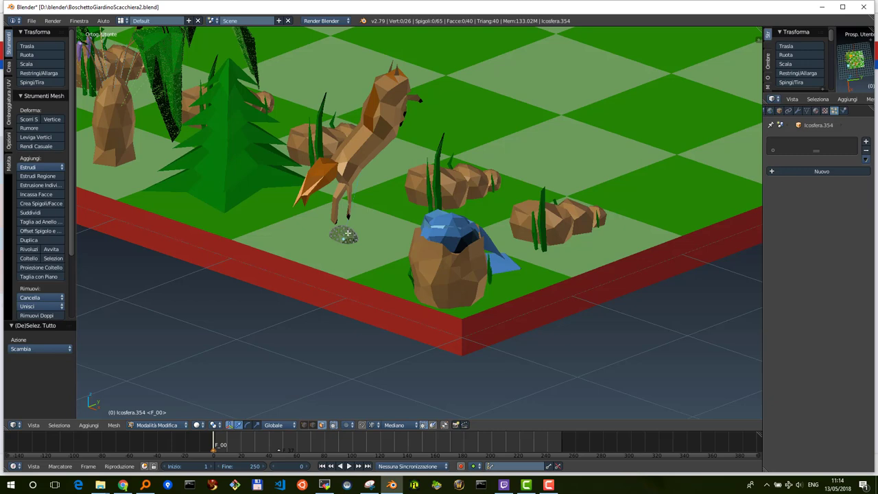
pyautogui.scroll(3, 348, 233)
pyautogui.rightClick(288, 241)
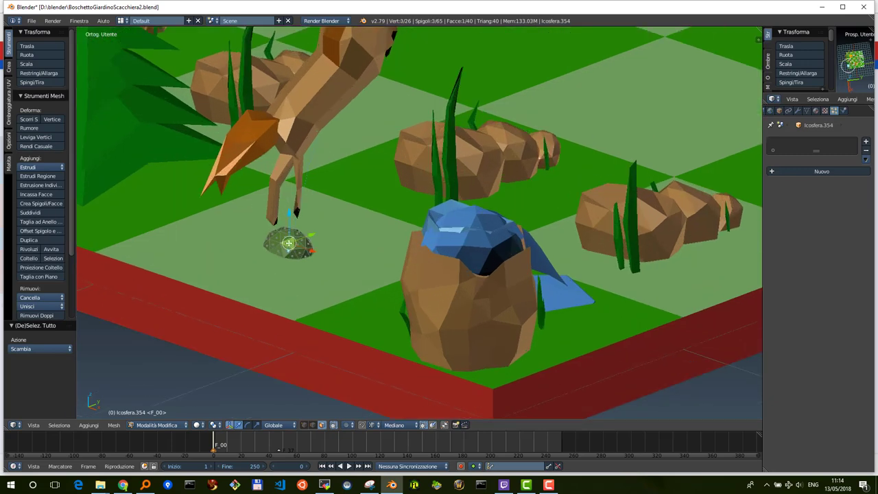
pyautogui.press('l')
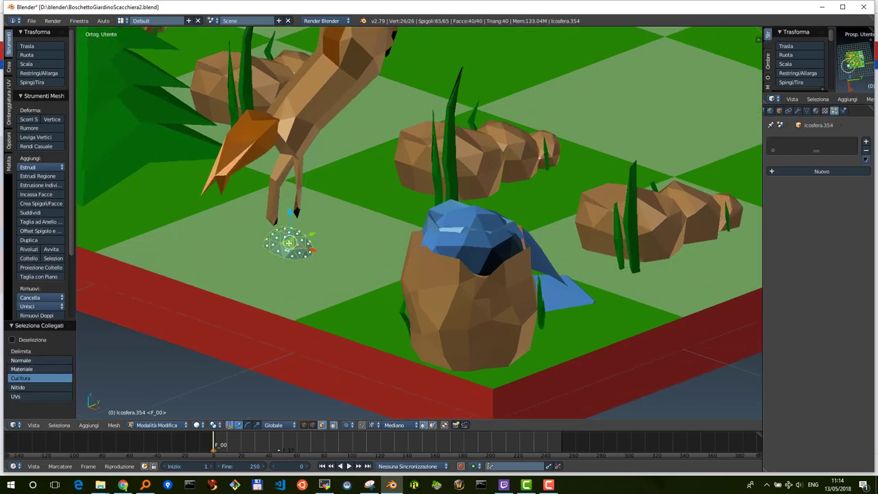
pyautogui.press('s')
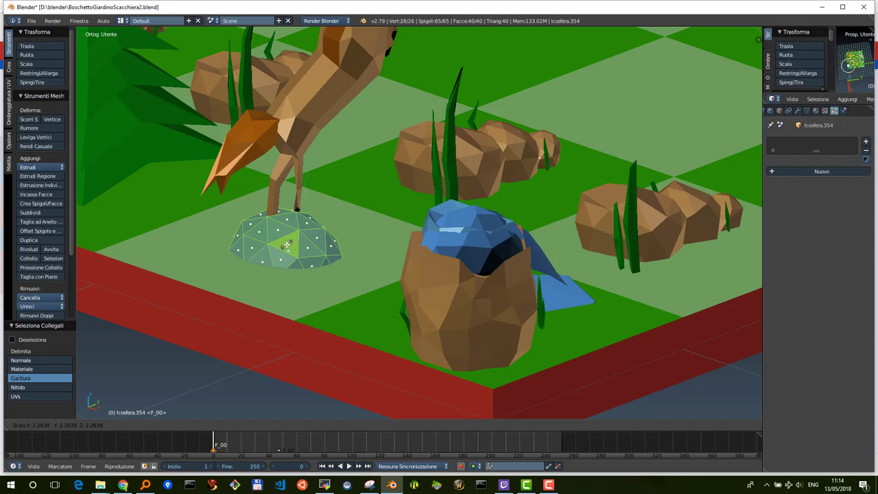
pyautogui.click(287, 244)
# Orbit around the enlarged green mound and return to Object Mode.
pyautogui.scroll(-2, 287, 244)
pyautogui.scroll(-2, 309, 237)
pyautogui.scroll(-1, 338, 226)
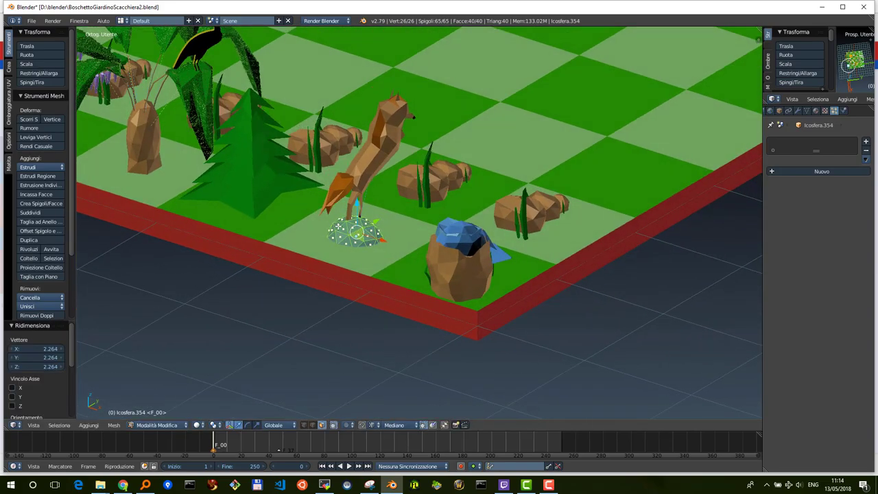
pyautogui.moveTo(339, 226)
pyautogui.mouseDown(button='middle')
pyautogui.moveTo(382, 206)
pyautogui.moveTo(403, 227)
pyautogui.moveTo(362, 218)
pyautogui.mouseUp(button='middle')
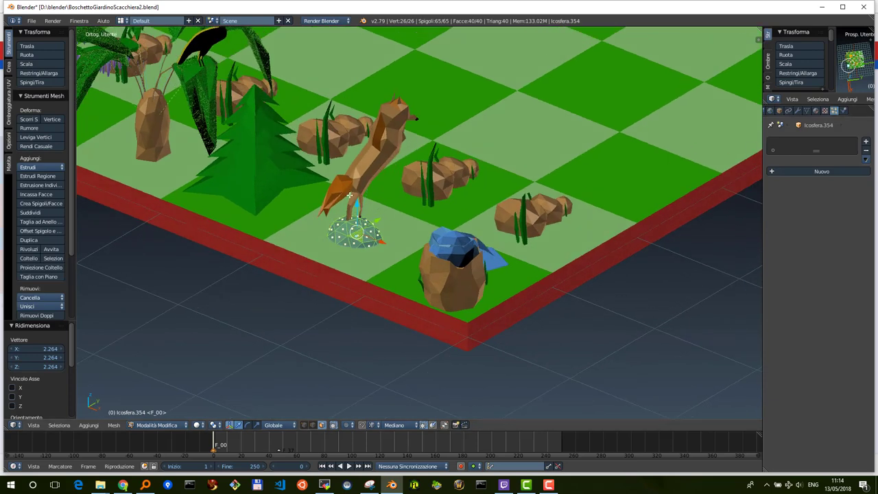
pyautogui.moveTo(349, 196); pyautogui.dragTo(328, 212, button='middle')
pyautogui.moveTo(259, 168)
pyautogui.mouseDown(button='middle')
pyautogui.moveTo(286, 177)
pyautogui.moveTo(275, 175)
pyautogui.mouseUp(button='middle')
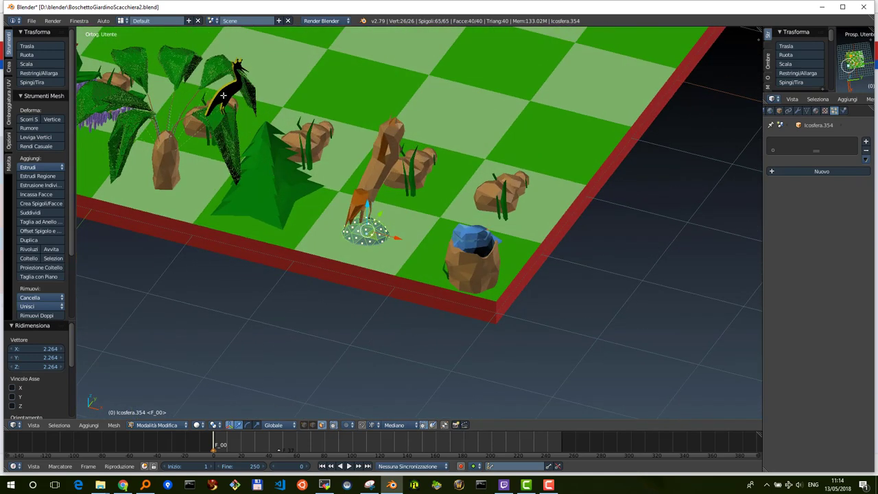
pyautogui.press('Tab')
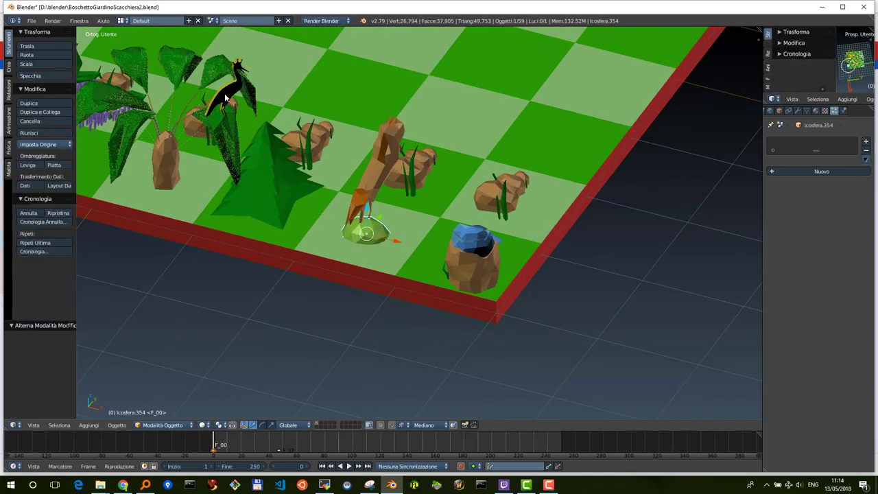
# Select the black bird Cubo.032 on the palm and enter its Edit Mode.
pyautogui.rightClick(224, 97)
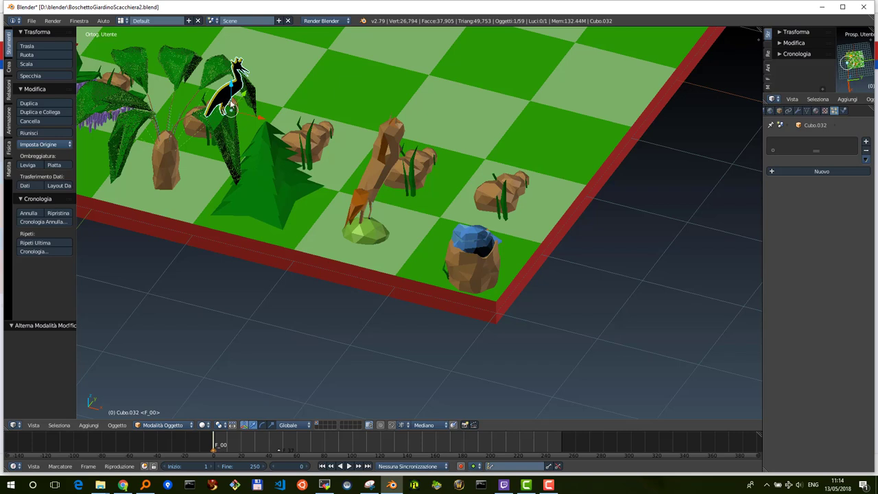
pyautogui.press('Tab')
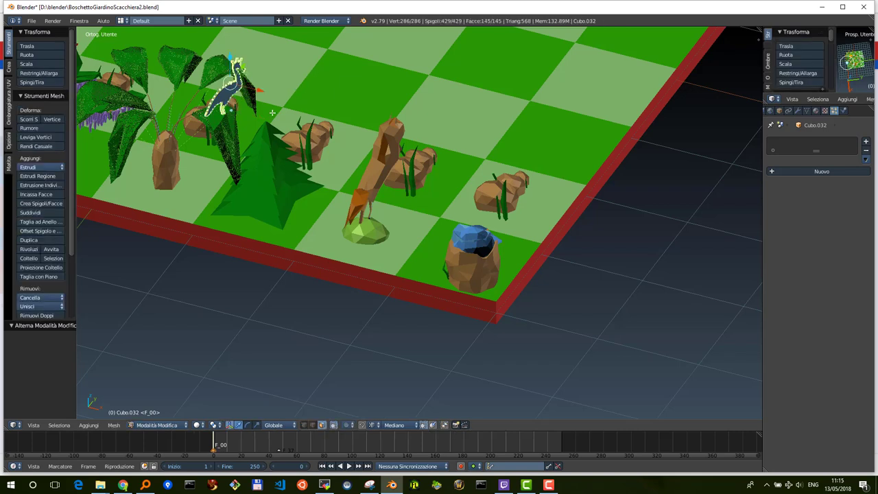
pyautogui.scroll(3, 228, 109)
pyautogui.moveTo(229, 109)
pyautogui.mouseDown(button='middle')
pyautogui.moveTo(252, 123)
pyautogui.moveTo(301, 230)
pyautogui.mouseUp(button='middle')
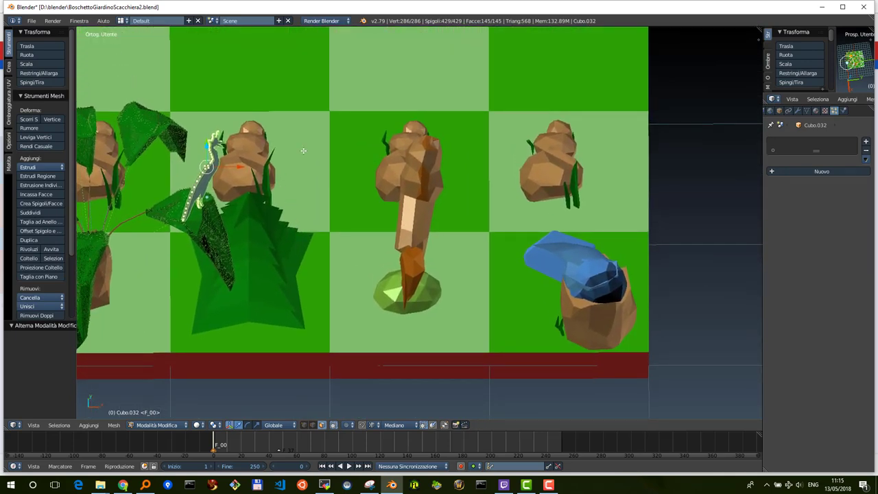
pyautogui.scroll(1, 213, 193)
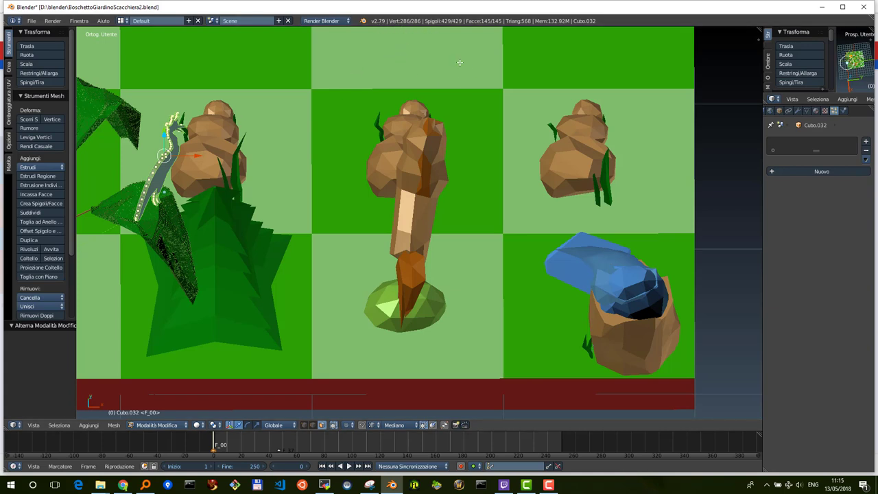
# Clear the bird's particle system slot, then view its material settings.
pyautogui.click(810, 171)
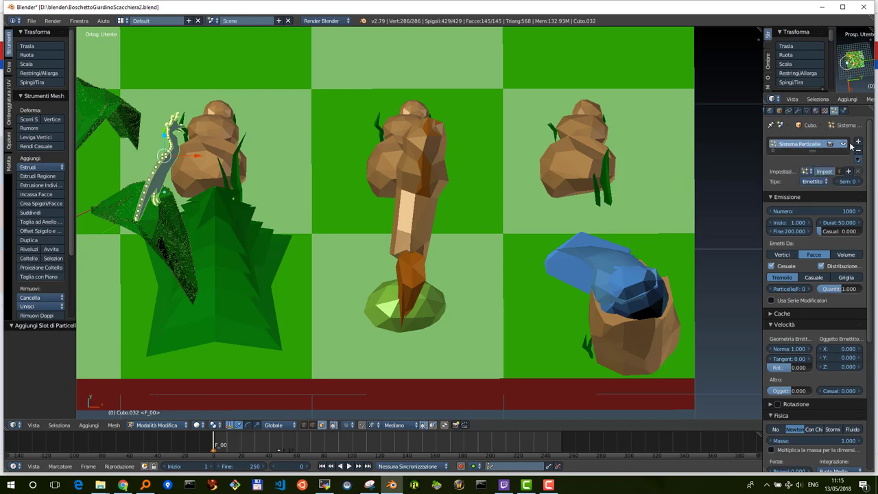
pyautogui.click(858, 150)
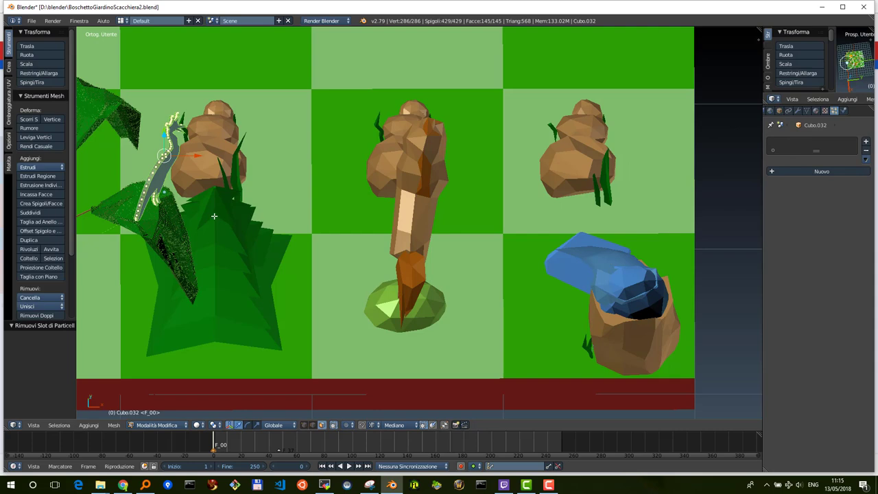
pyautogui.moveTo(214, 216)
pyautogui.mouseDown(button='middle')
pyautogui.moveTo(222, 183)
pyautogui.moveTo(199, 240)
pyautogui.mouseUp(button='middle')
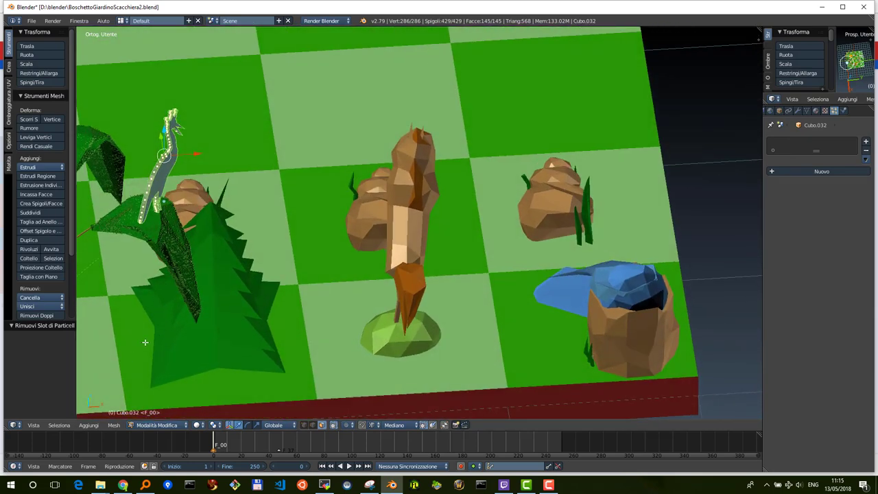
pyautogui.moveTo(168, 280)
pyautogui.mouseDown(button='middle')
pyautogui.moveTo(172, 261)
pyautogui.moveTo(169, 269)
pyautogui.mouseUp(button='middle')
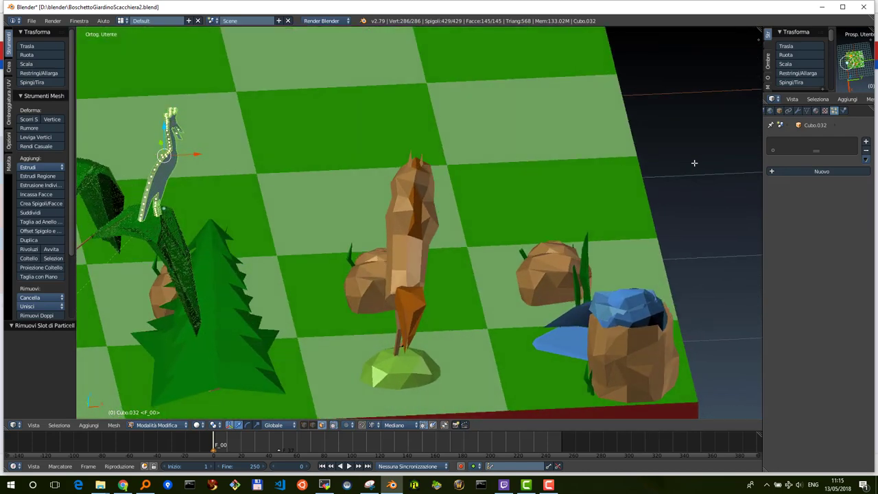
pyautogui.click(815, 111)
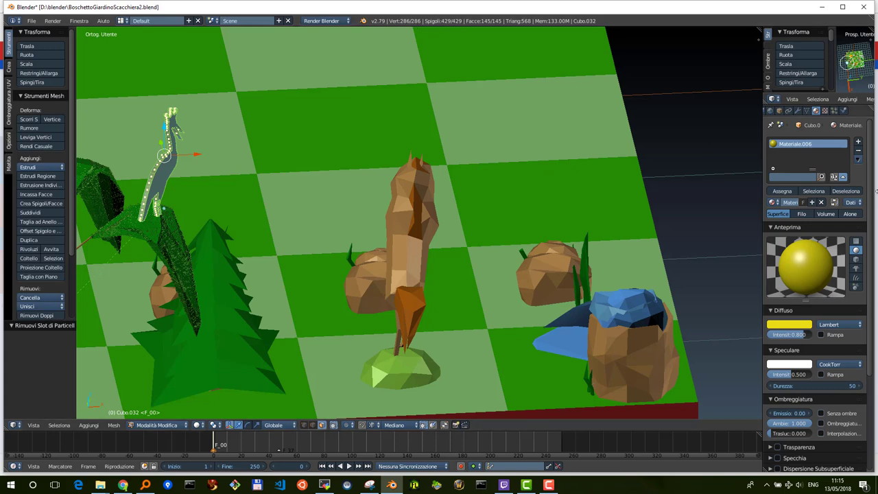
# Add a Decimate modifier to Cubo.032 at a ratio of about 0.27 and apply it.
pyautogui.click(799, 112)
pyautogui.click(808, 142)
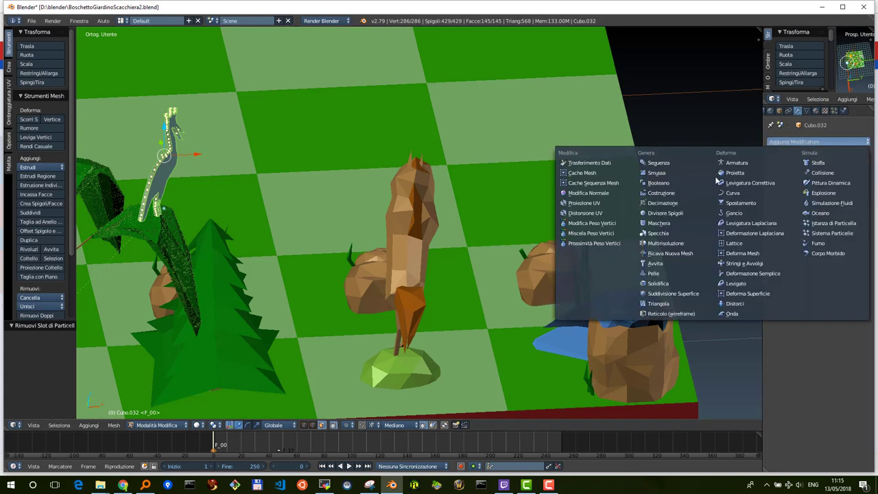
pyautogui.click(662, 204)
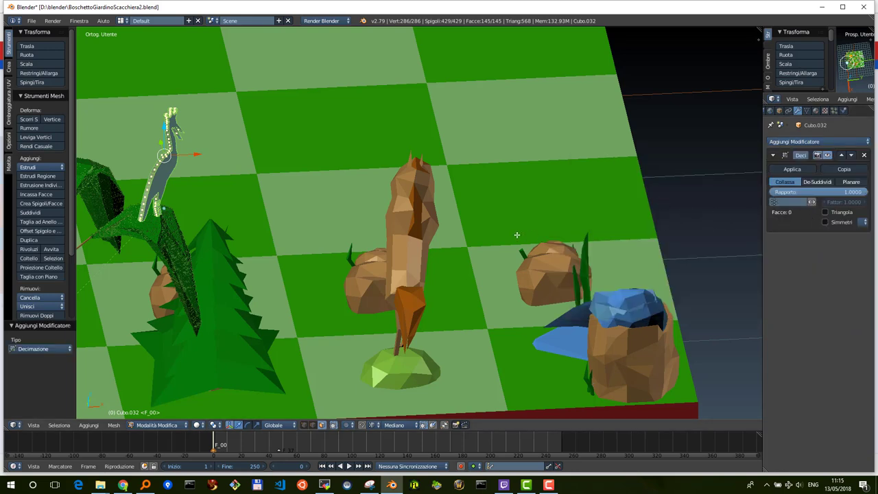
pyautogui.press('Tab')
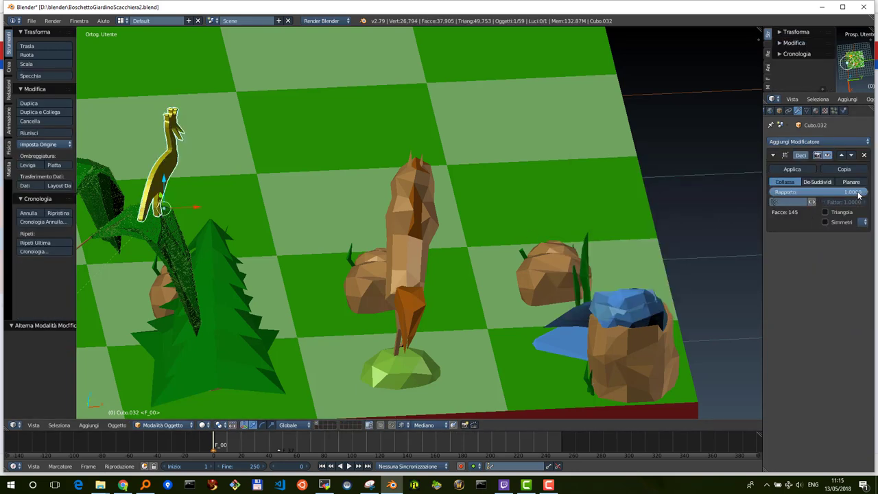
pyautogui.moveTo(851, 192); pyautogui.dragTo(787, 192)
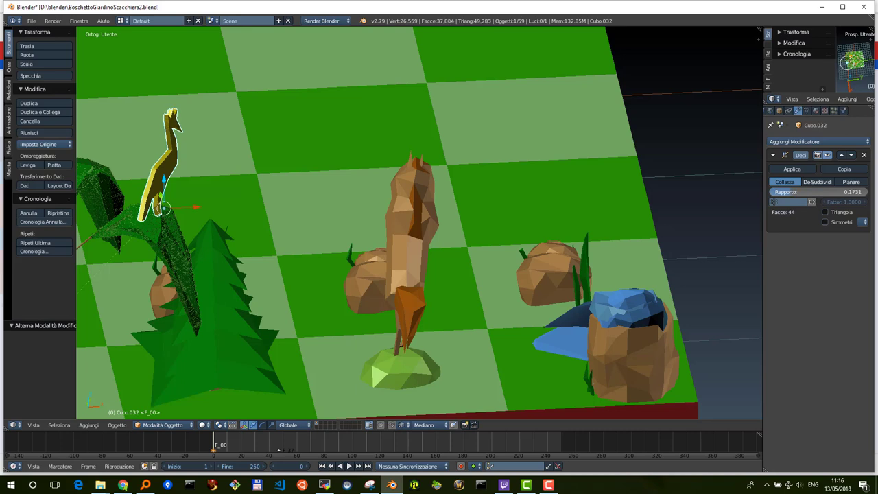
pyautogui.moveTo(787, 192); pyautogui.dragTo(796, 192)
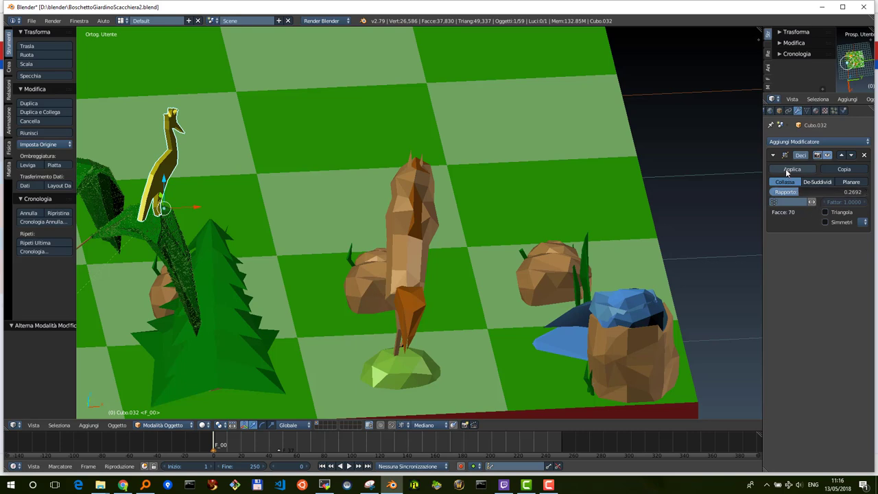
pyautogui.moveTo(794, 194); pyautogui.dragTo(794, 194)
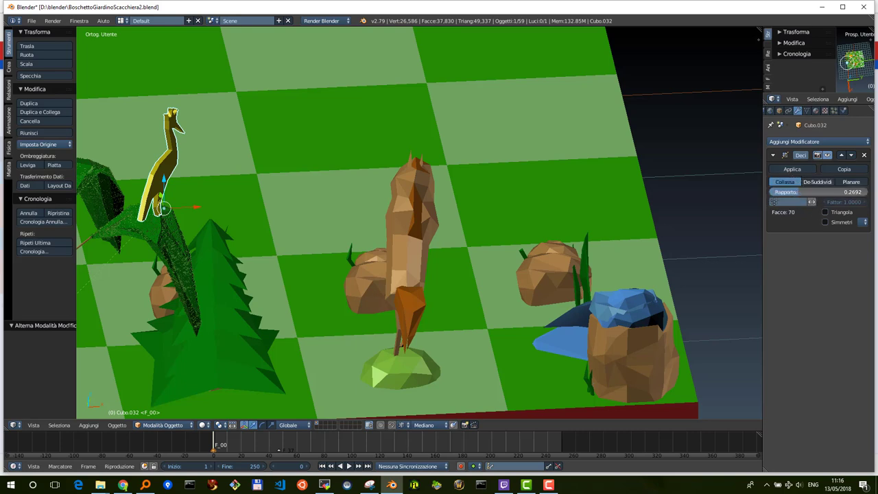
pyautogui.click(792, 169)
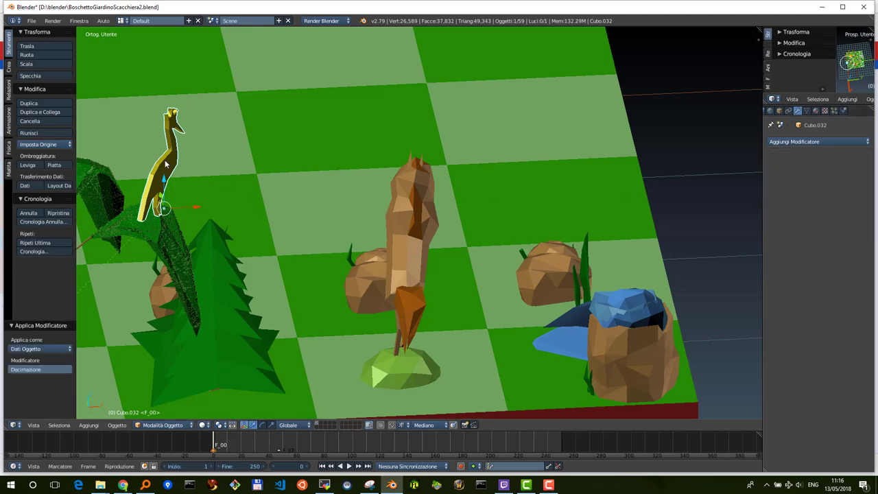
pyautogui.scroll(-1, 168, 164)
pyautogui.moveTo(204, 182); pyautogui.dragTo(211, 198, button='middle')
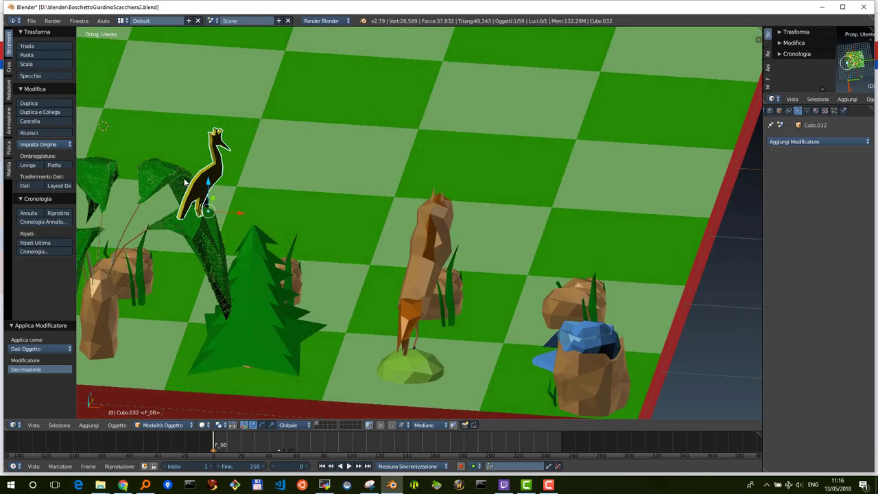
pyautogui.press('Tab')
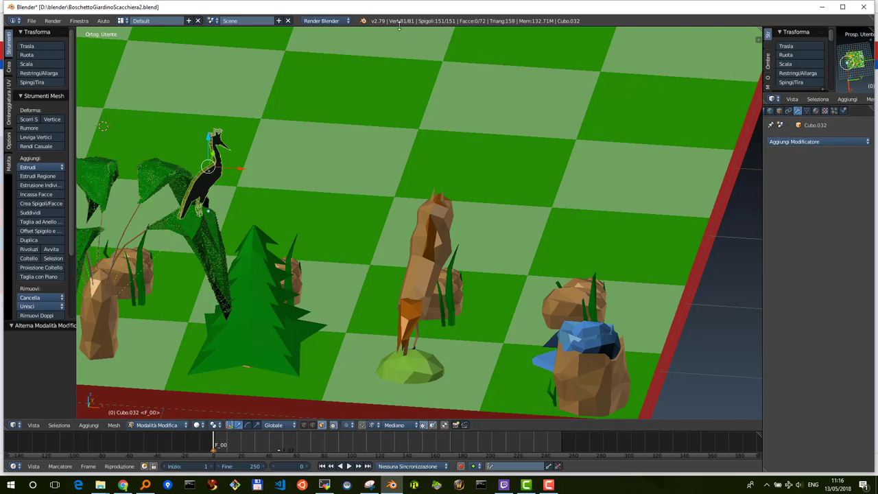
pyautogui.scroll(2, 205, 178)
pyautogui.scroll(-2, 180, 188)
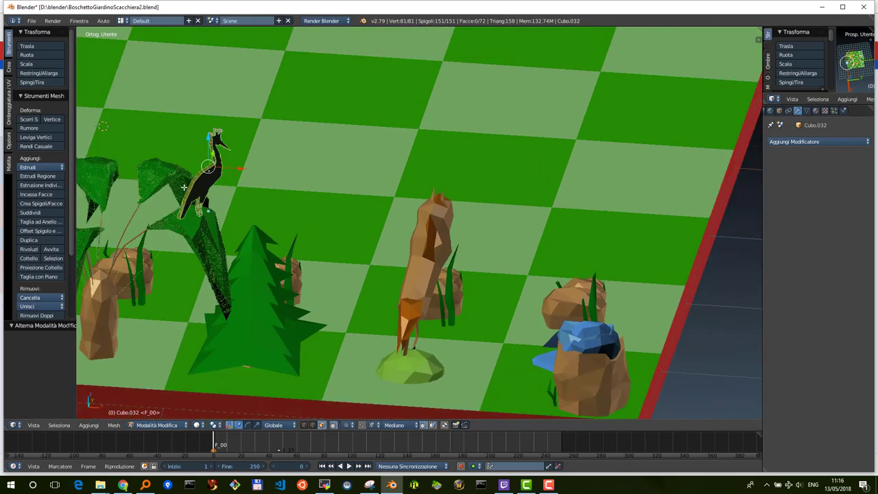
pyautogui.moveTo(180, 188)
pyautogui.mouseDown(button='middle')
pyautogui.moveTo(201, 187)
pyautogui.moveTo(178, 197)
pyautogui.mouseUp(button='middle')
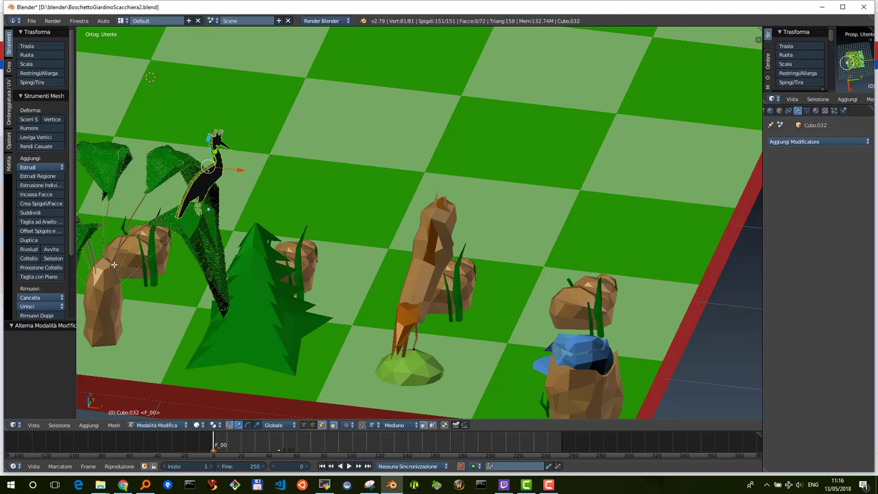
pyautogui.moveTo(114, 265); pyautogui.dragTo(201, 231, button='middle')
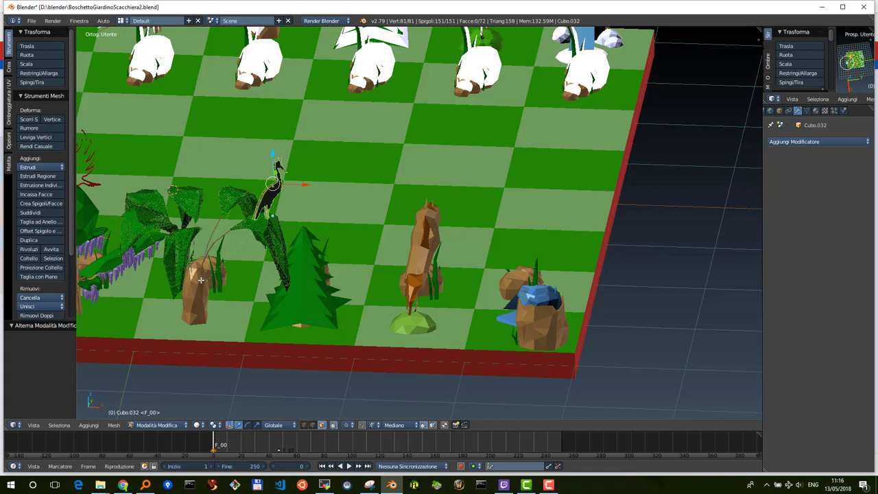
pyautogui.press('Tab')
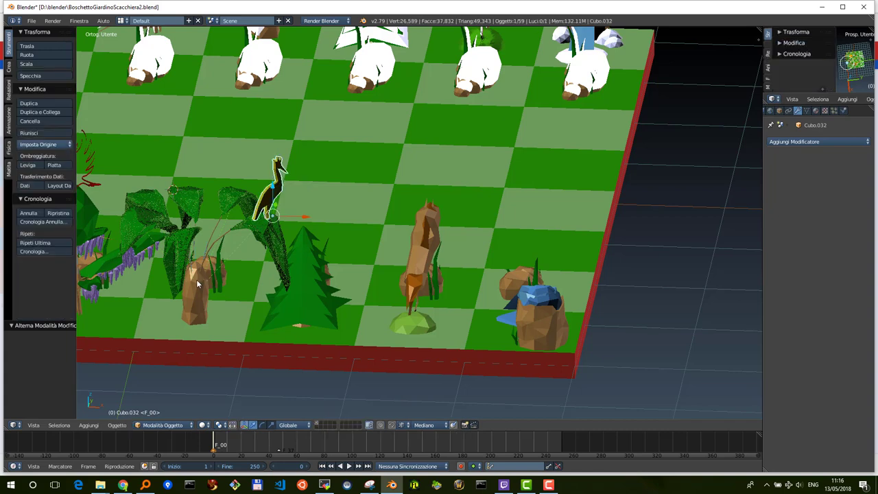
# Select the tree stump and toggle into and out of Edit Mode.
pyautogui.rightClick(197, 279)
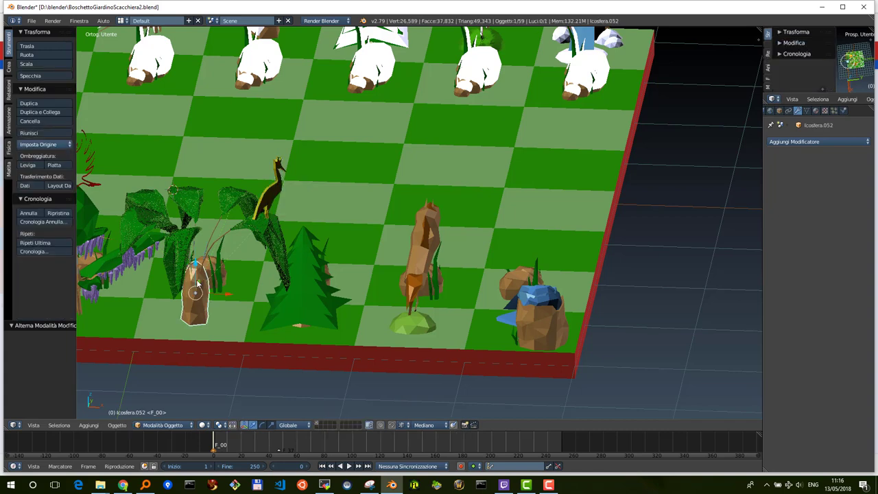
pyautogui.press('Tab')
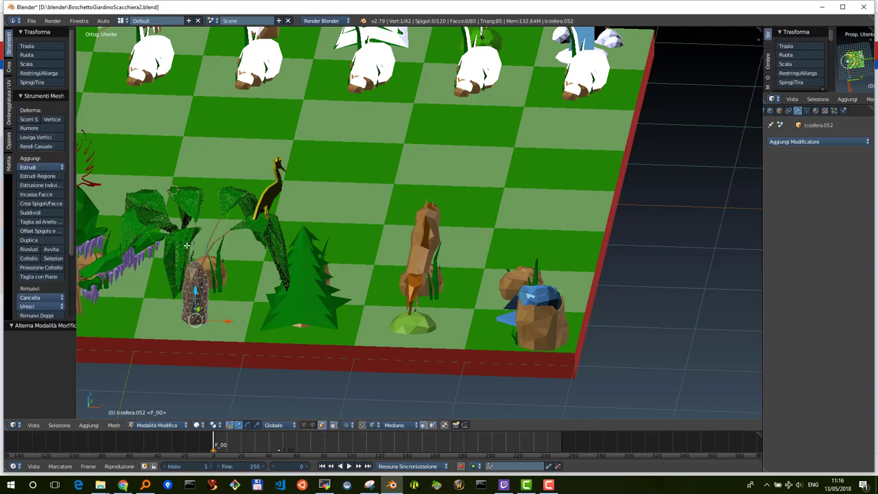
pyautogui.press('Tab')
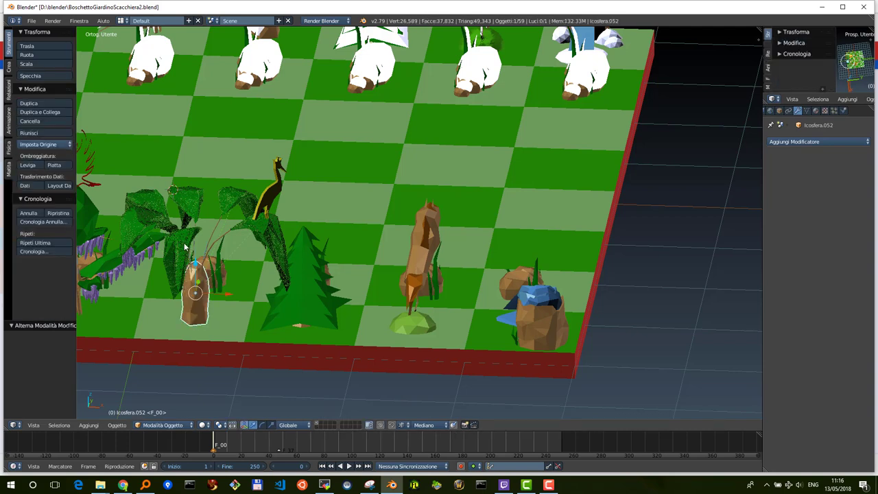
# Select the palm plant Icosfera.055, inspect it in Edit Mode, then return to Object Mode.
pyautogui.rightClick(185, 247)
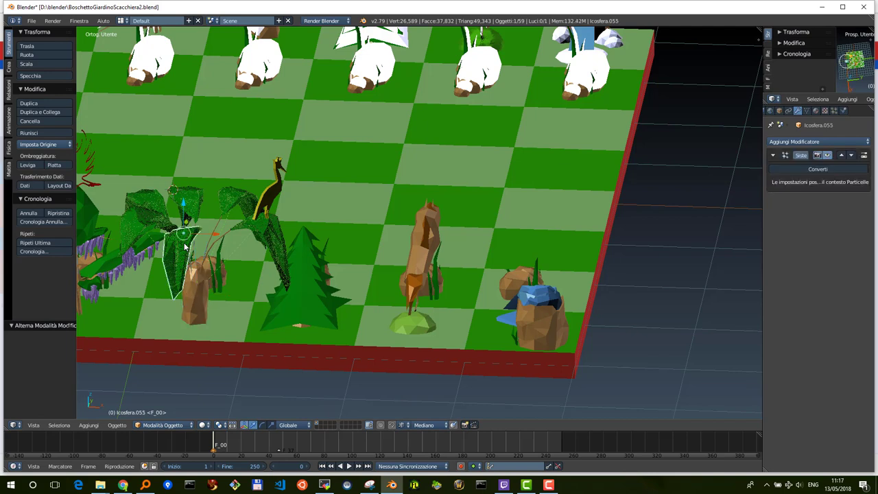
pyautogui.press('Tab')
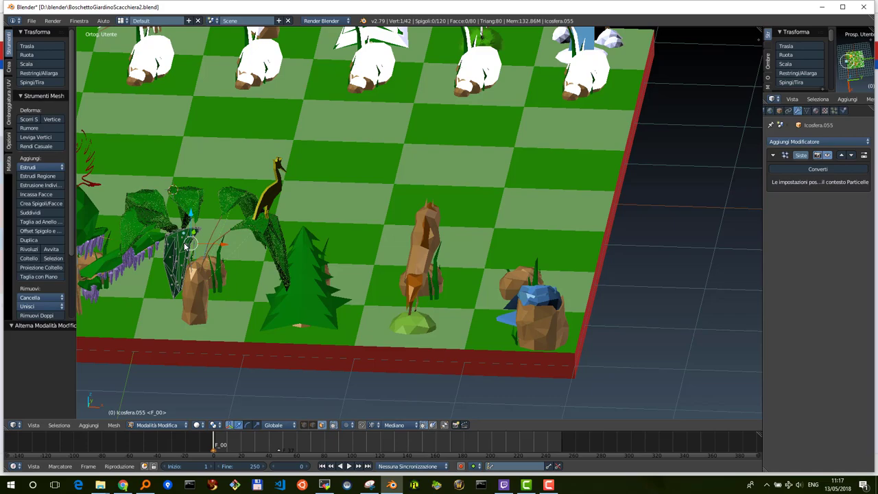
pyautogui.moveTo(211, 255); pyautogui.dragTo(261, 220, button='middle')
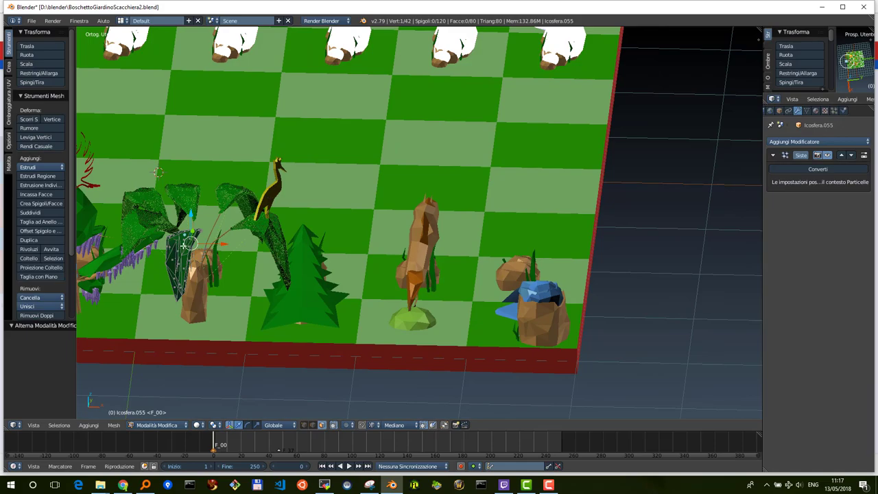
pyautogui.moveTo(359, 269)
pyautogui.mouseDown(button='middle')
pyautogui.moveTo(352, 257)
pyautogui.moveTo(370, 264)
pyautogui.moveTo(336, 266)
pyautogui.mouseUp(button='middle')
pyautogui.press('Tab')
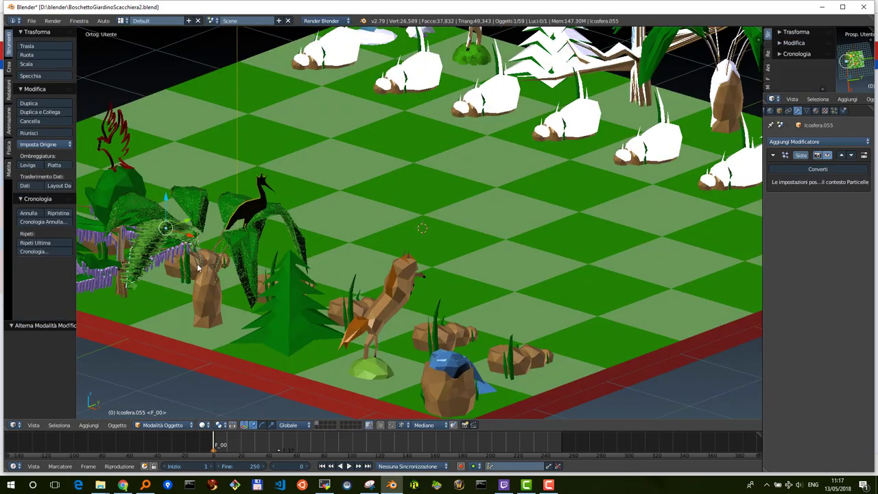
pyautogui.moveTo(207, 269); pyautogui.dragTo(406, 294, button='middle')
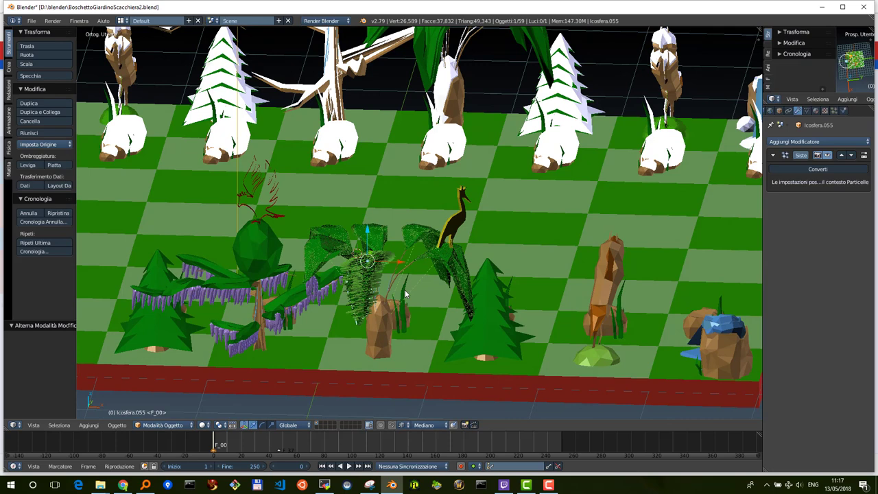
# Select the red eagle emblem Cubo.030 and enter its Edit Mode.
pyautogui.rightClick(254, 204)
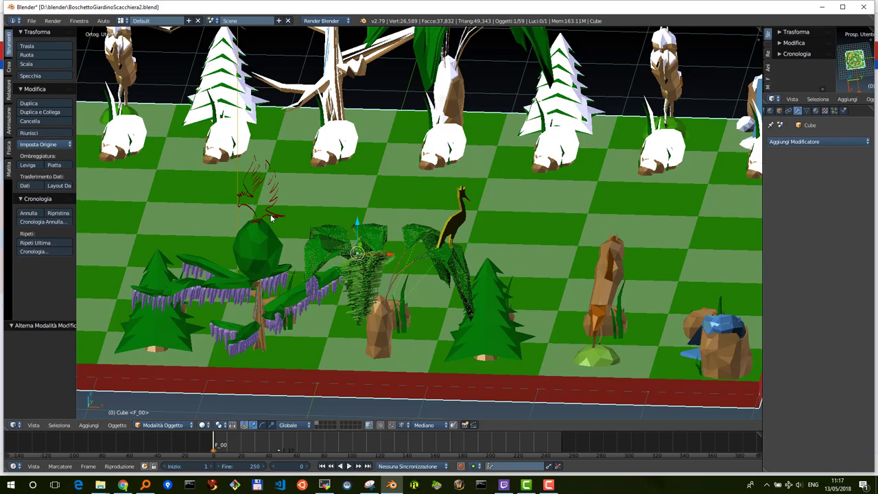
pyautogui.moveTo(274, 219)
pyautogui.mouseDown(button='middle')
pyautogui.moveTo(279, 199)
pyautogui.moveTo(308, 235)
pyautogui.mouseUp(button='middle')
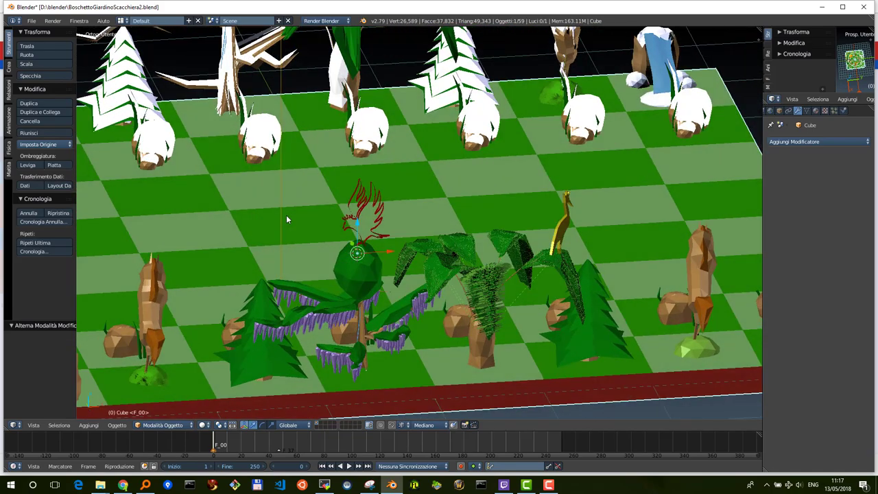
pyautogui.rightClick(363, 255)
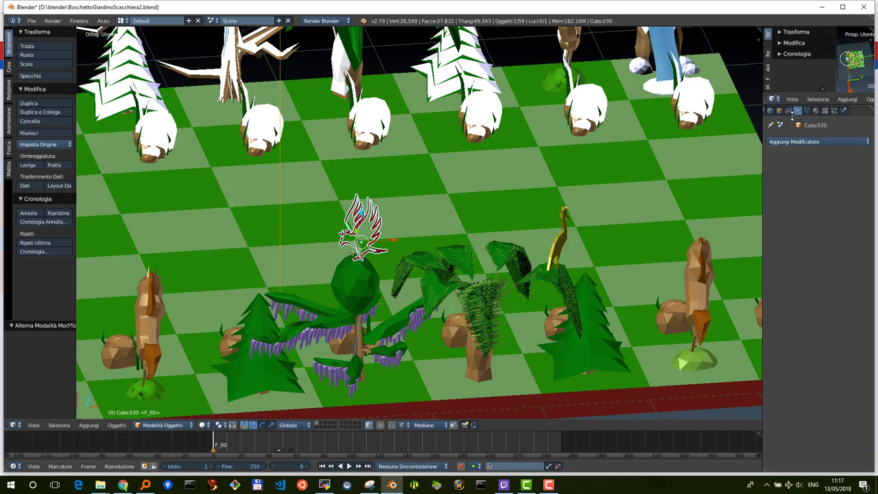
pyautogui.click(806, 111)
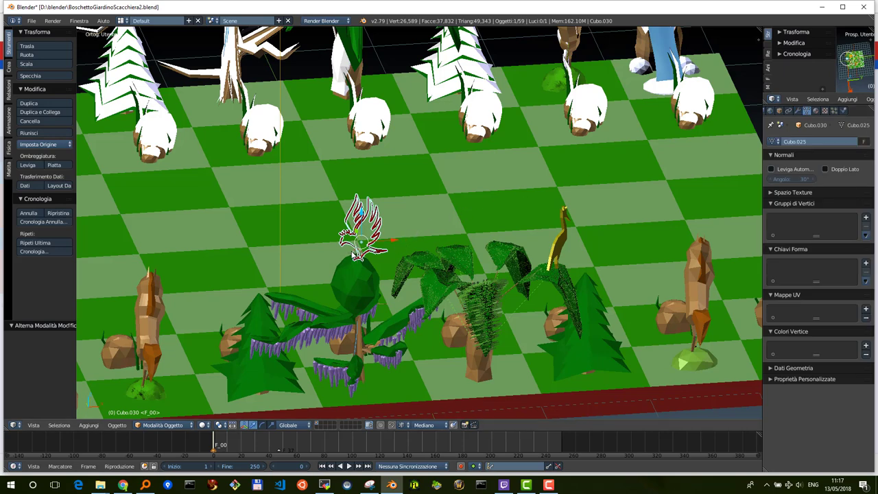
pyautogui.press('Tab')
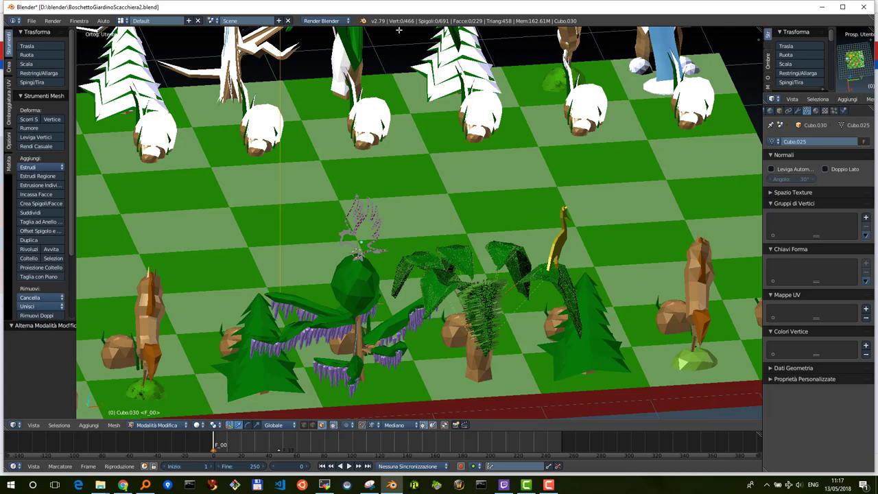
# Frame the eagle up close in orthographic view and show the 3D View Properties panel.
pyautogui.scroll(2, 395, 225)
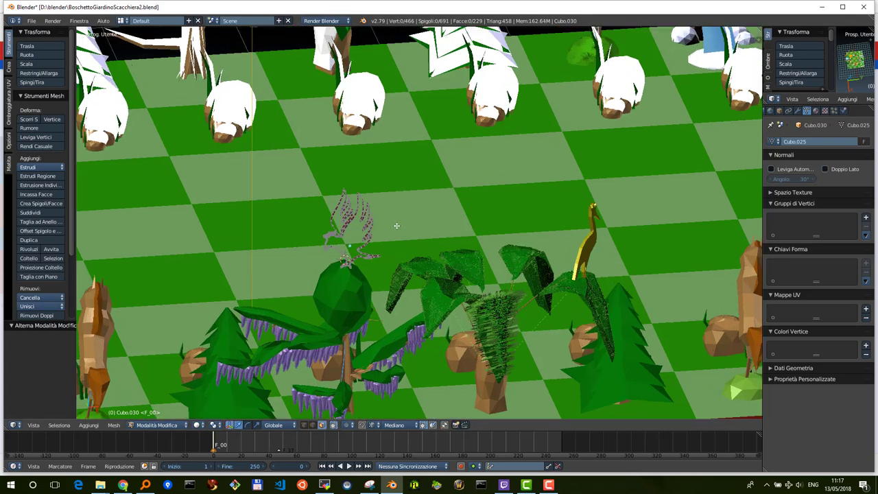
pyautogui.scroll(2, 395, 226)
pyautogui.scroll(2, 395, 226)
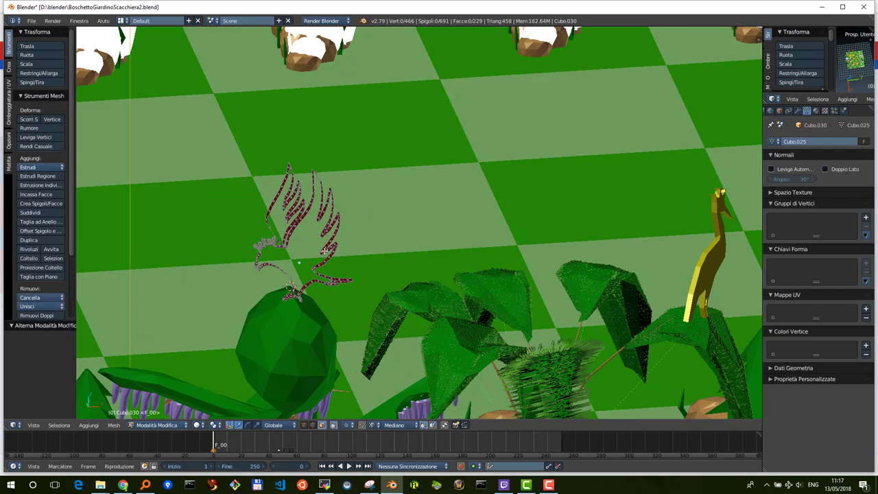
pyautogui.press('KP_5')
pyautogui.keyDown('shift'); pyautogui.moveTo(333, 250); pyautogui.dragTo(415, 234, button='middle'); pyautogui.keyUp('shift')
pyautogui.scroll(2, 415, 233)
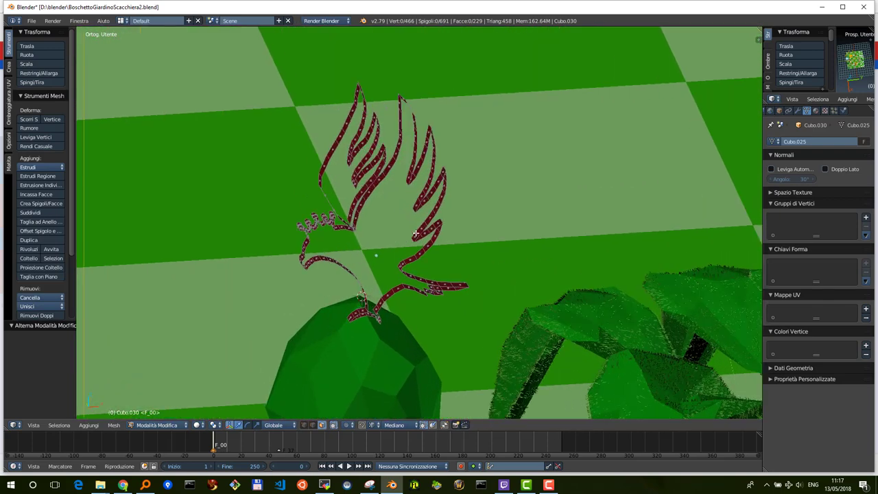
pyautogui.scroll(1, 415, 234)
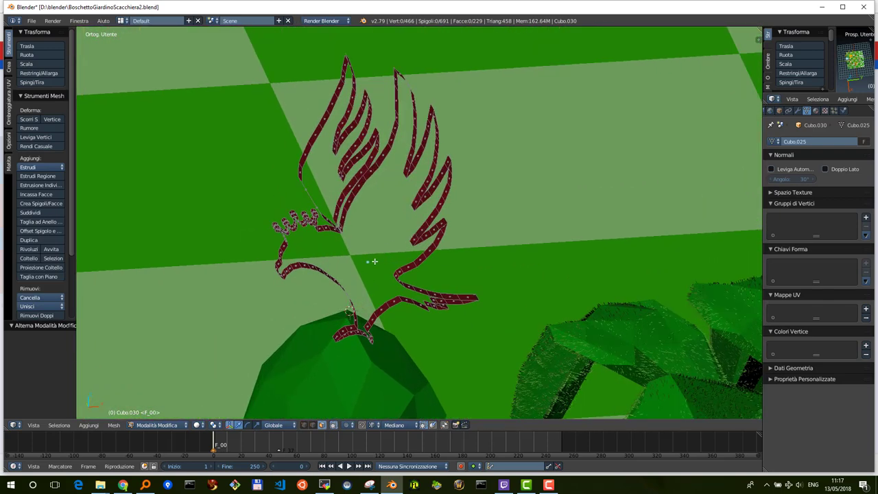
pyautogui.keyDown('ctrl'); pyautogui.scroll(-2, 375, 260); pyautogui.keyUp('ctrl')
pyautogui.keyDown('shift'); pyautogui.scroll(-2, 375, 261); pyautogui.keyUp('shift')
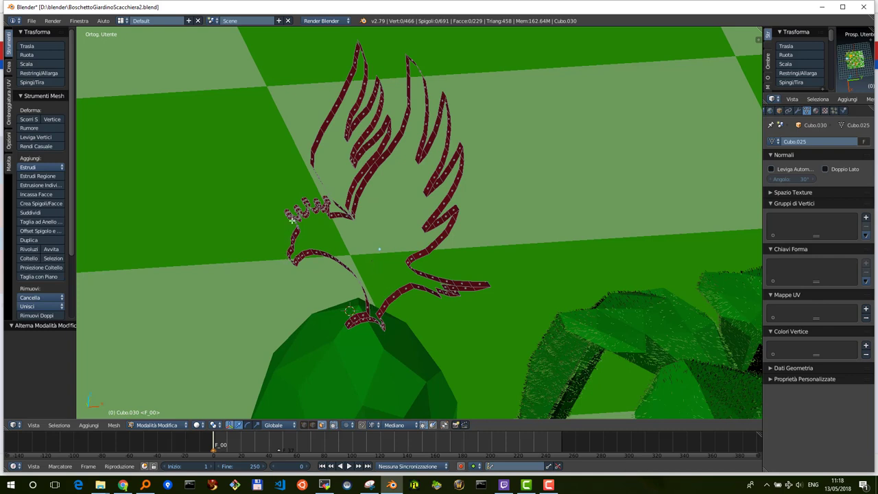
pyautogui.click(755, 39)
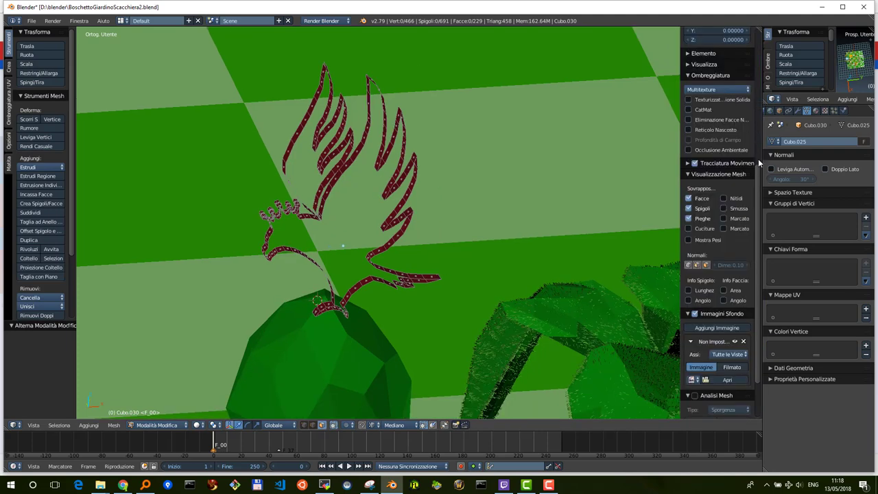
# Turn on face normals display with a normal size of 1.20.
pyautogui.scroll(-1, 751, 272)
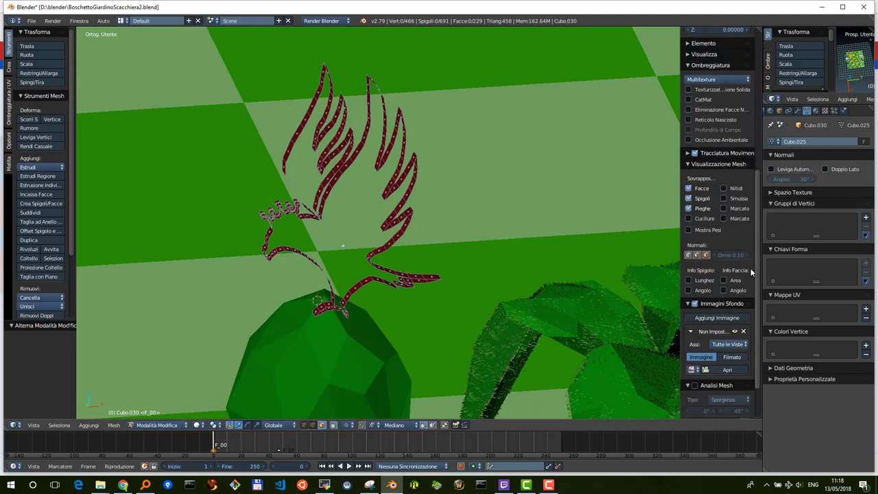
pyautogui.click(706, 254)
pyautogui.scroll(1, 727, 253)
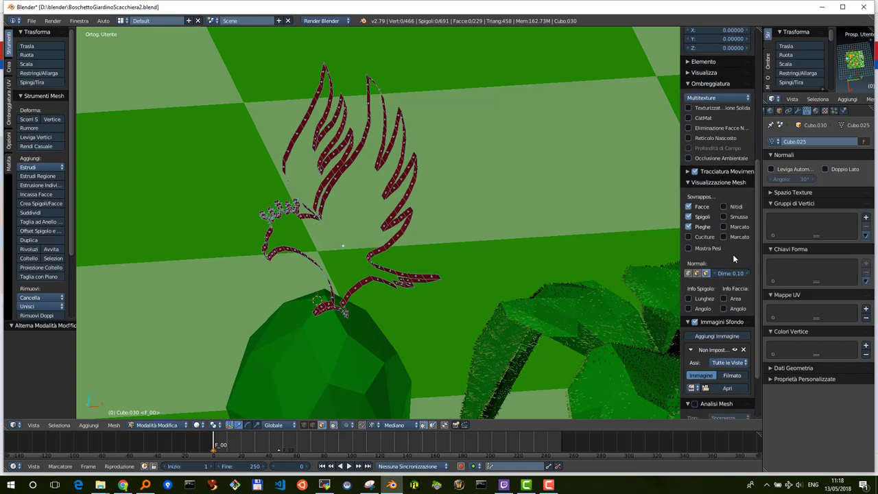
pyautogui.moveTo(730, 273); pyautogui.dragTo(754, 273)
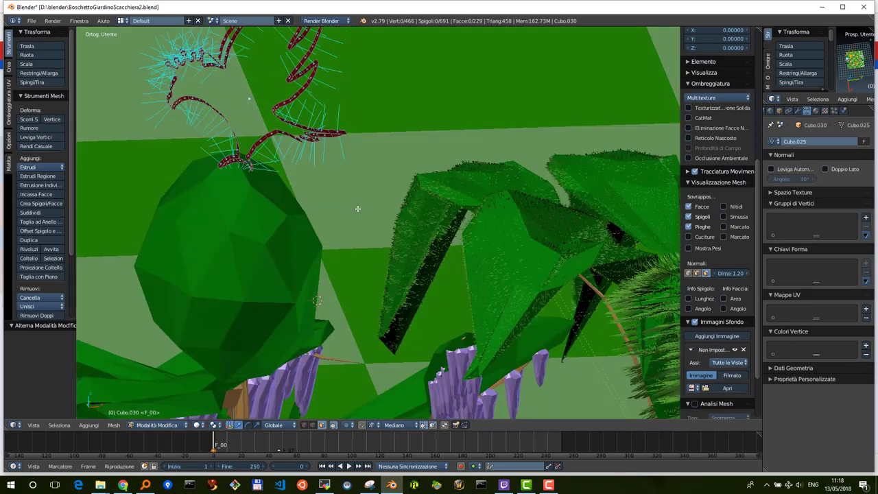
# Orbit around the eagle to inspect its normal directions.
pyautogui.moveTo(364, 216)
pyautogui.mouseDown(button='middle')
pyautogui.moveTo(357, 206)
pyautogui.moveTo(365, 216)
pyautogui.mouseUp(button='middle')
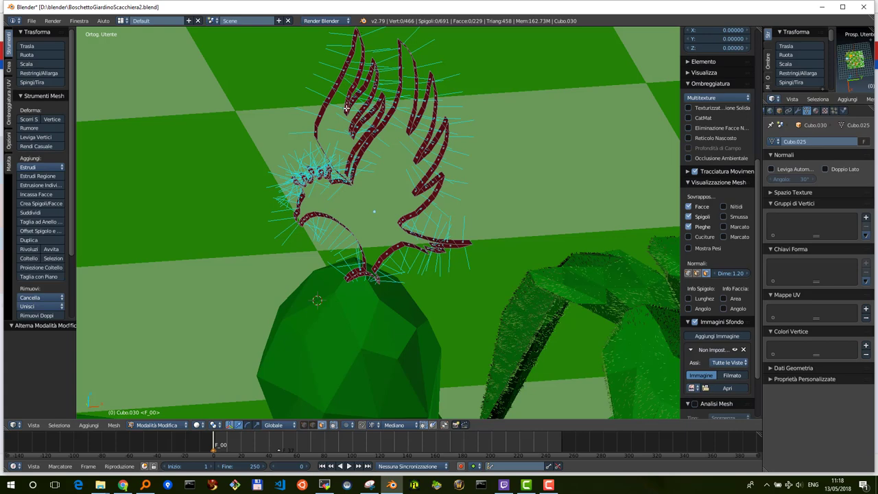
pyautogui.moveTo(329, 113); pyautogui.dragTo(320, 113, button='middle')
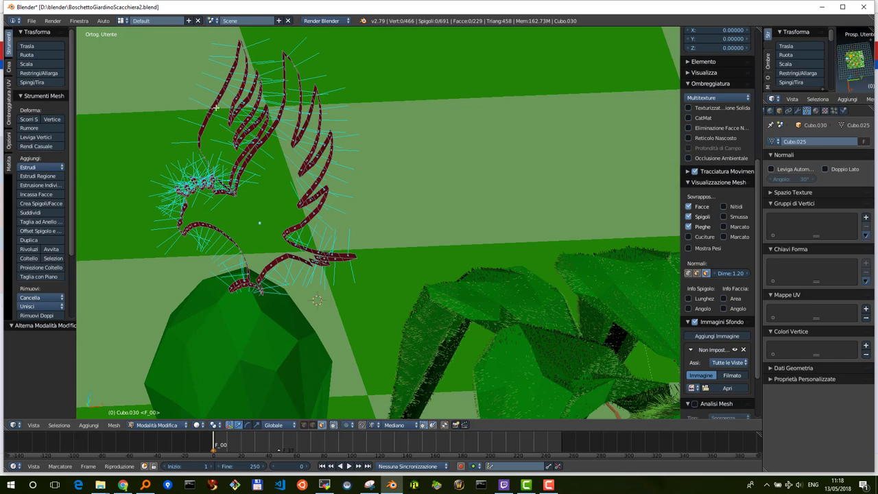
pyautogui.moveTo(228, 145); pyautogui.dragTo(230, 146, button='middle')
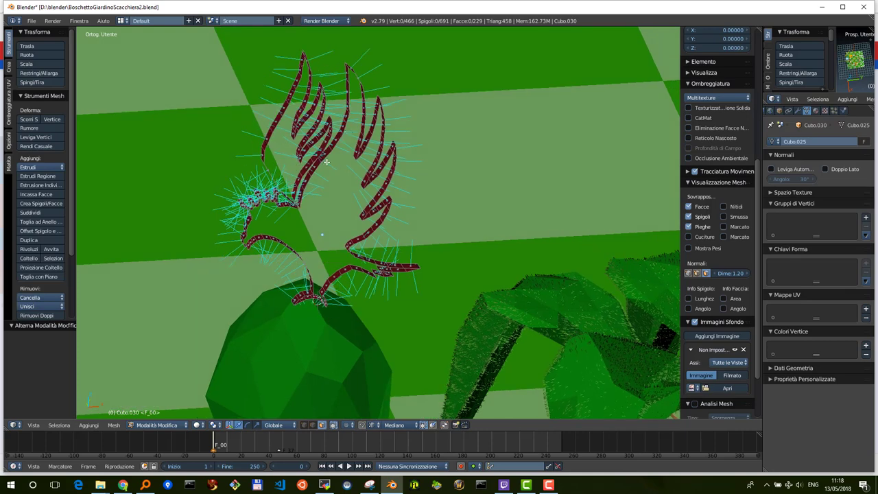
pyautogui.moveTo(326, 162); pyautogui.dragTo(326, 162, button='middle')
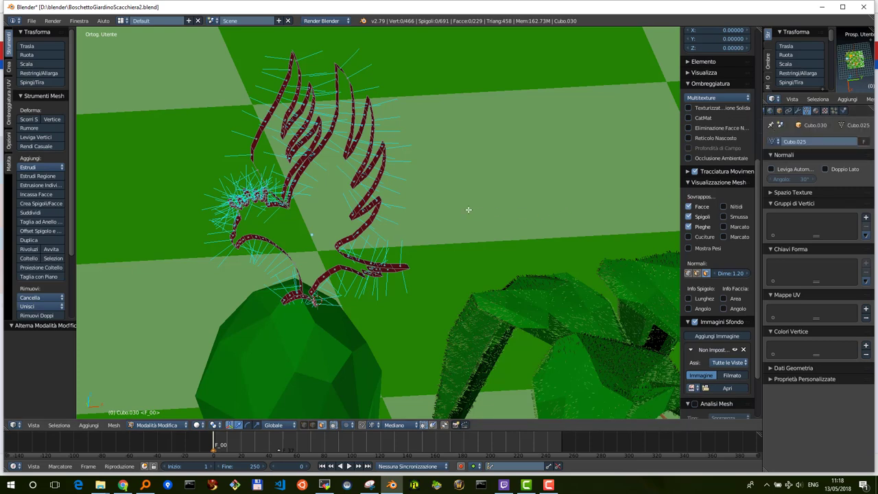
# Add and apply a Solidify modifier to the eagle in Object Mode.
pyautogui.press('Tab')
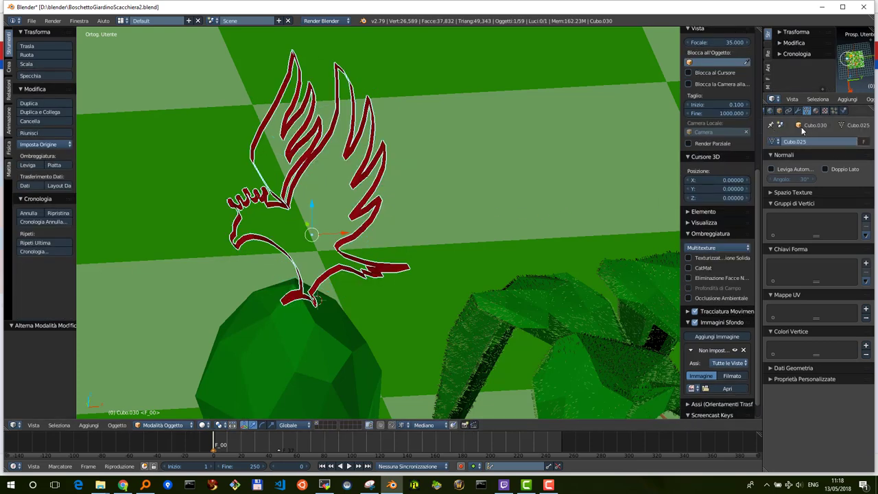
pyautogui.click(799, 111)
pyautogui.click(810, 141)
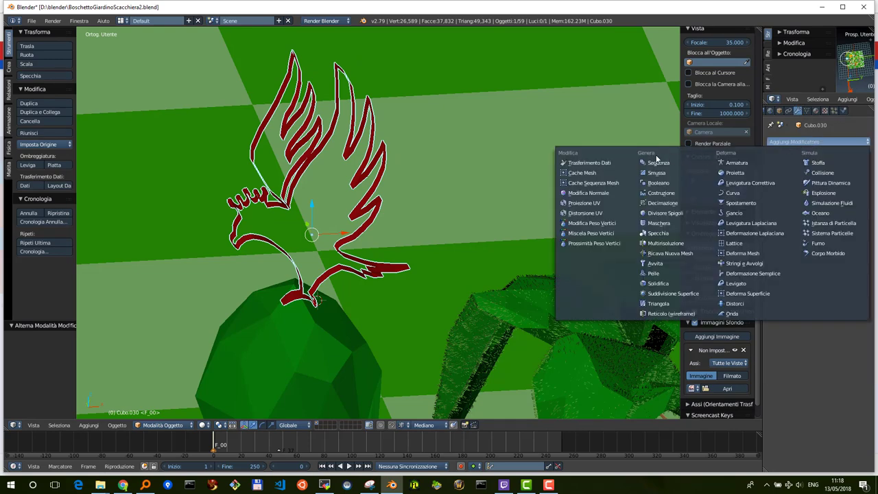
pyautogui.click(667, 284)
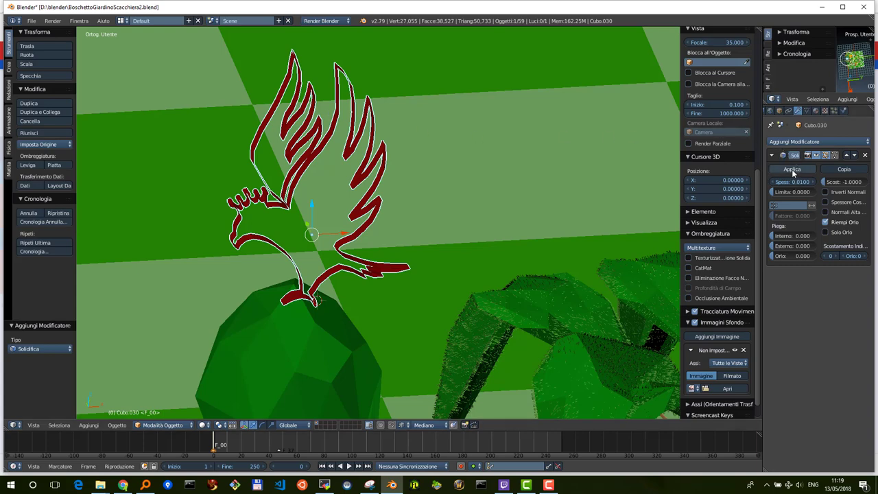
pyautogui.click(792, 171)
# Back in Edit Mode, hide the face normals and check the thickened eagle.
pyautogui.press('Tab')
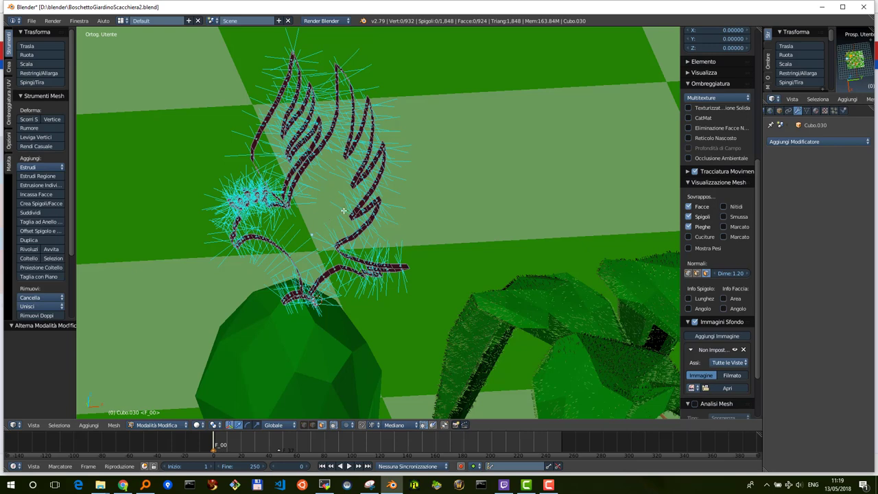
pyautogui.click(706, 273)
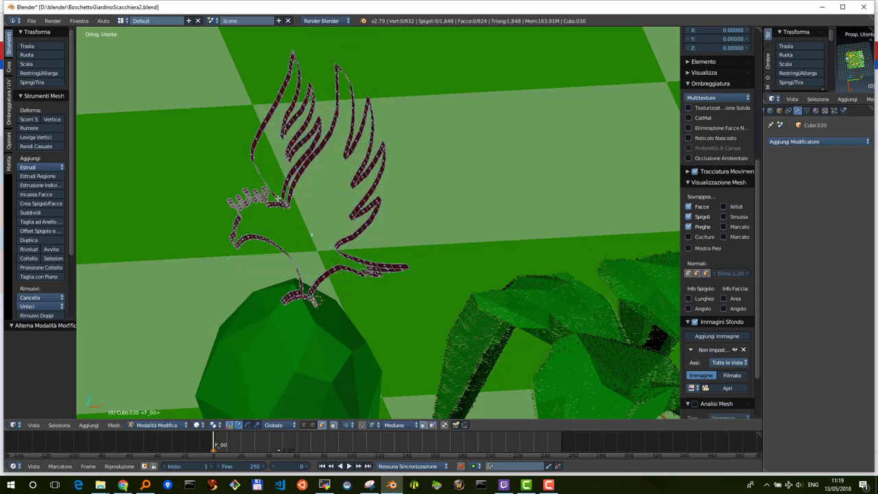
pyautogui.moveTo(306, 181); pyautogui.dragTo(306, 185, button='middle')
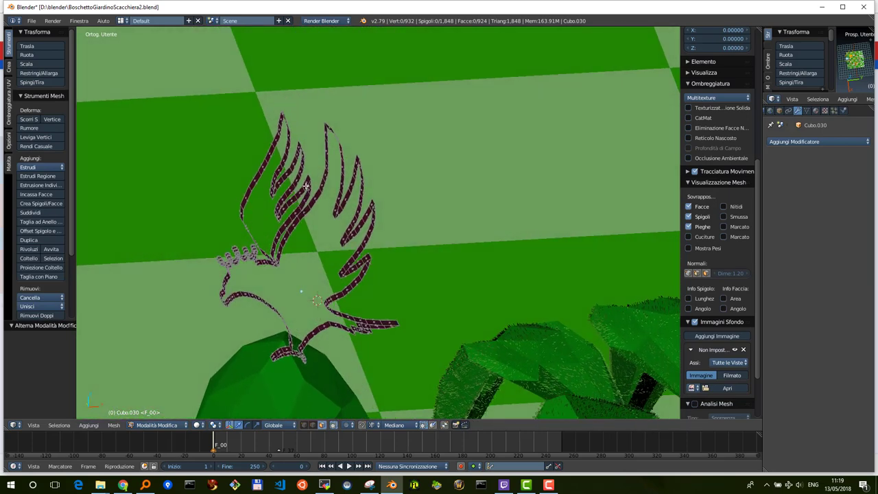
pyautogui.moveTo(306, 186); pyautogui.dragTo(310, 180, button='middle')
# Apply a Decimate at ratio 0.3990 to the eagle, cutting it to 512 faces.
pyautogui.click(812, 141)
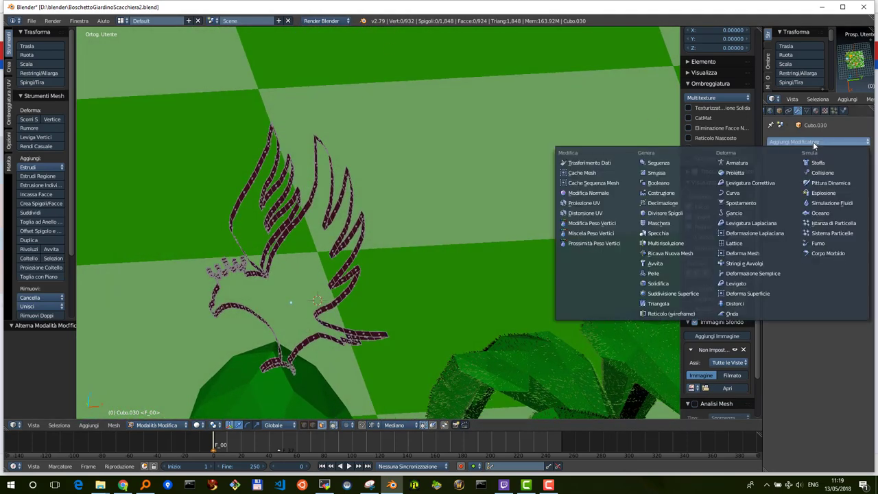
pyautogui.click(659, 203)
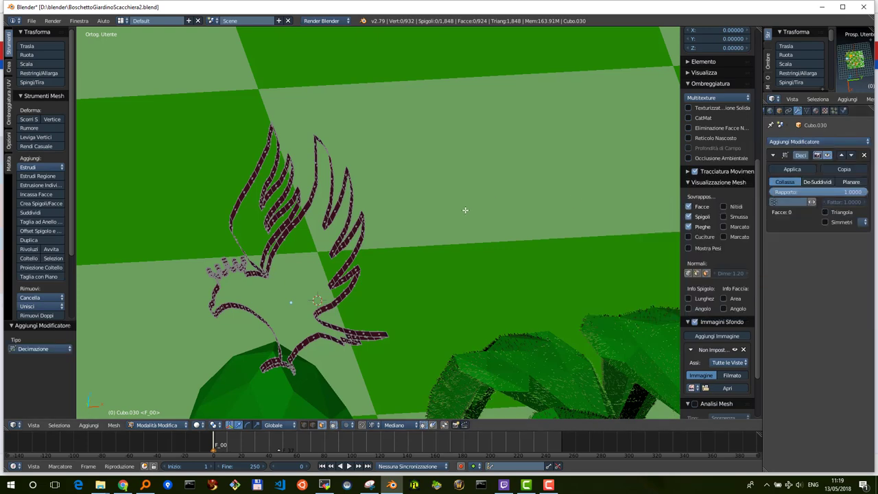
pyautogui.press('Tab')
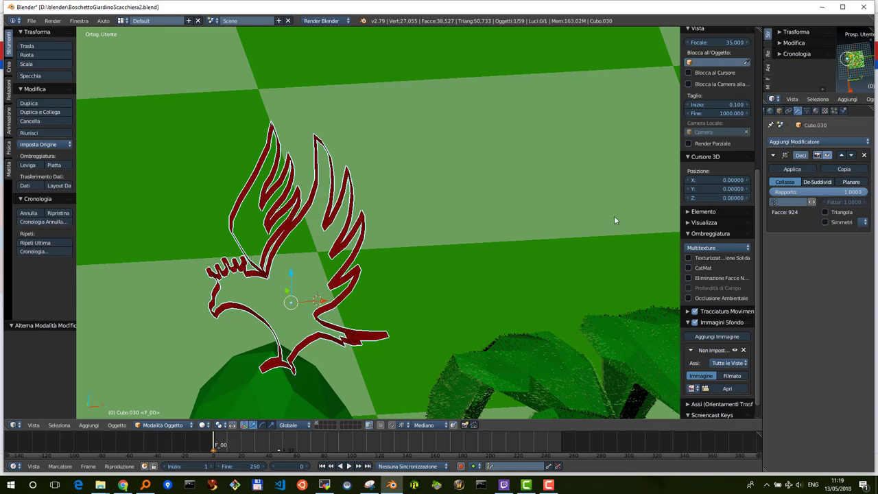
pyautogui.moveTo(852, 194)
pyautogui.mouseDown()
pyautogui.moveTo(796, 194)
pyautogui.moveTo(811, 201)
pyautogui.mouseUp()
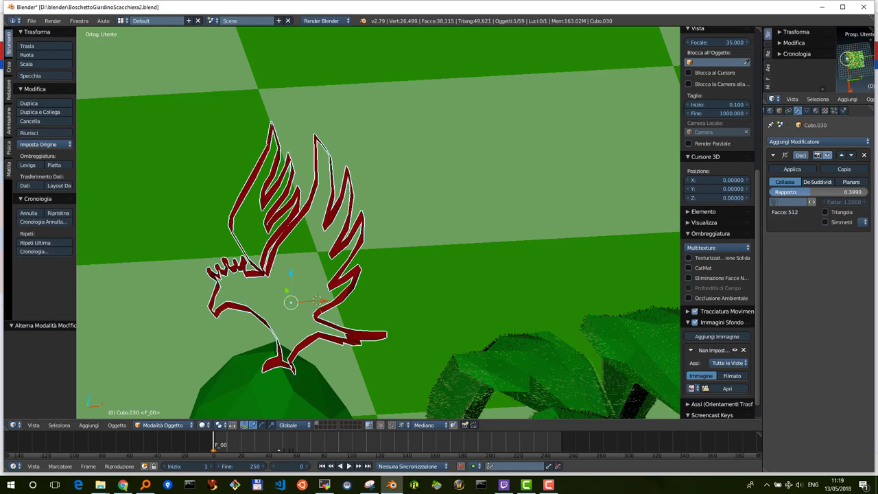
pyautogui.click(790, 170)
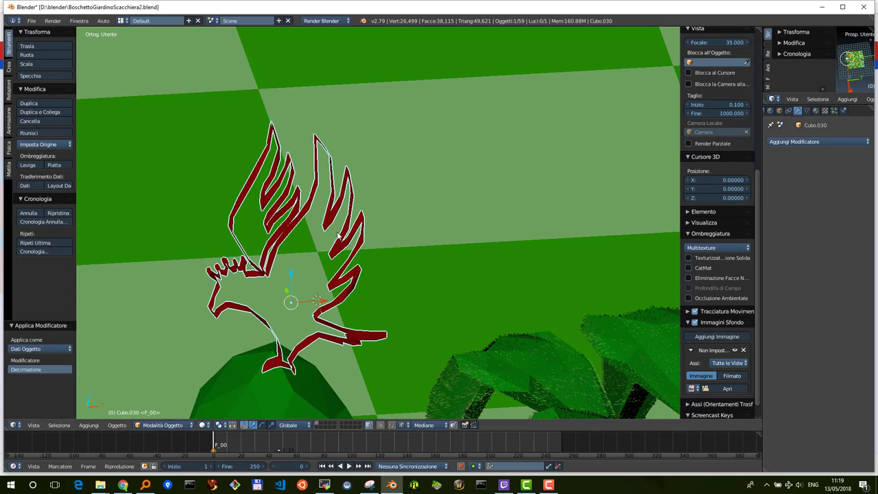
pyautogui.press('Tab')
pyautogui.moveTo(347, 285); pyautogui.dragTo(346, 282, button='middle')
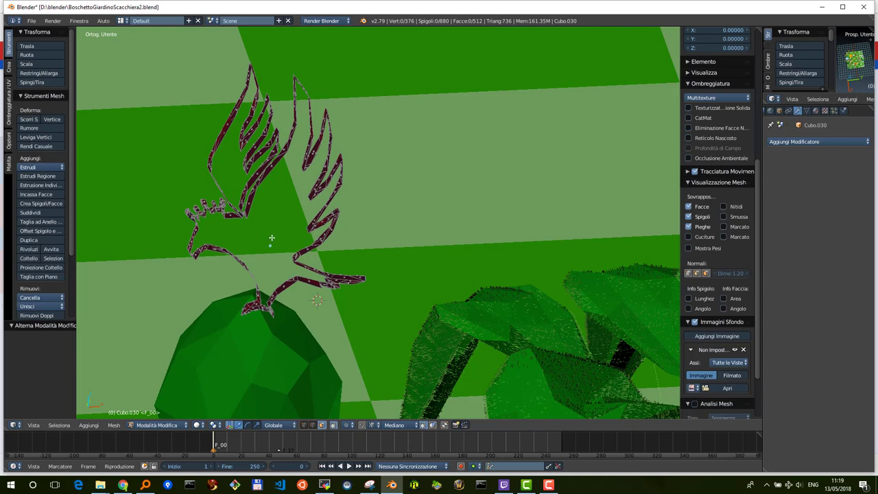
# Add a second Decimate modifier to the eagle, test the ratio, and leave it at 1.0000.
pyautogui.moveTo(272, 238)
pyautogui.mouseDown(button='middle')
pyautogui.moveTo(279, 240)
pyautogui.moveTo(270, 238)
pyautogui.mouseUp(button='middle')
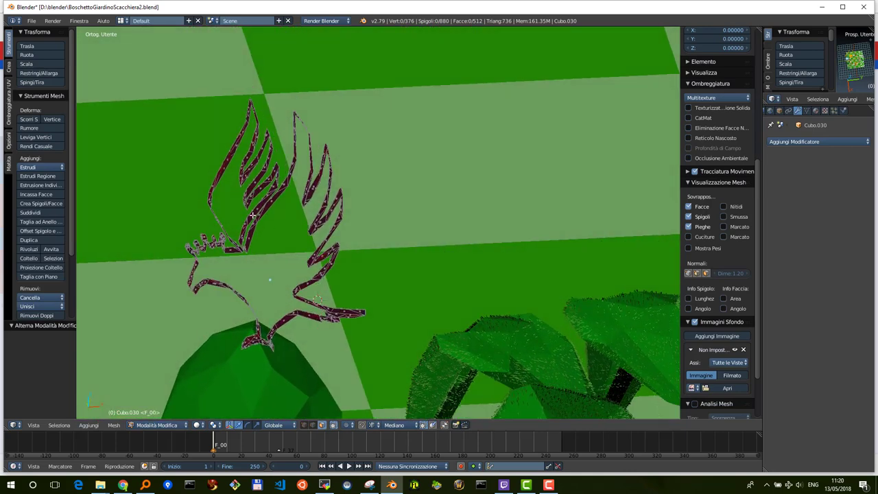
pyautogui.click(799, 142)
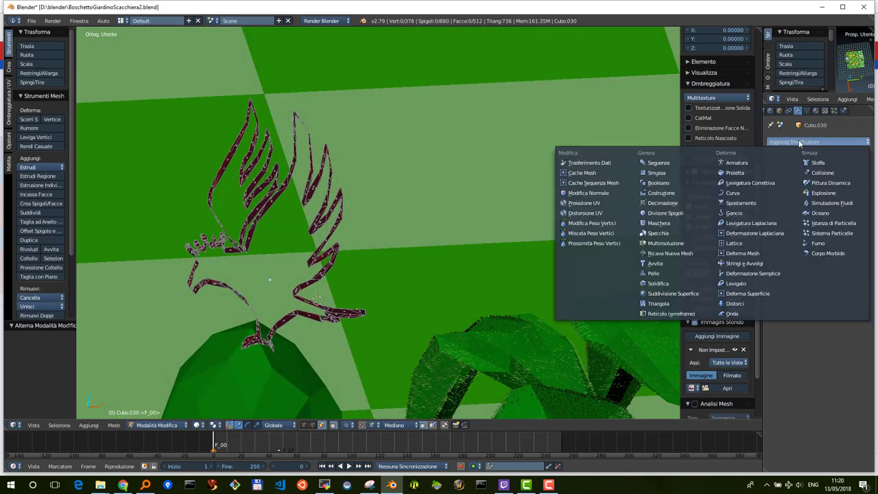
pyautogui.click(662, 202)
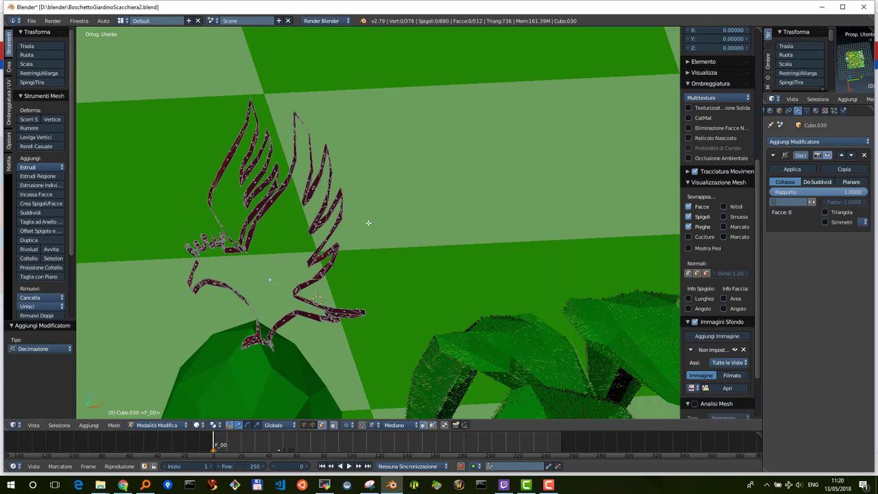
pyautogui.press('Tab')
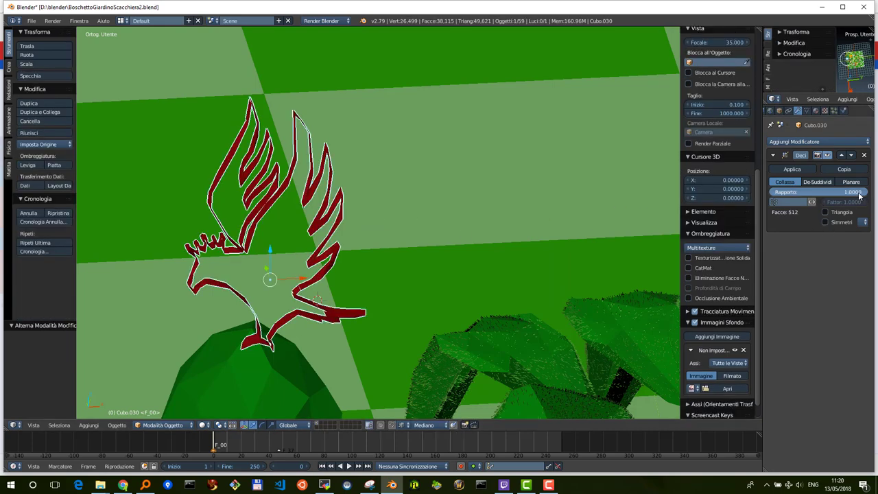
pyautogui.moveTo(811, 201); pyautogui.dragTo(803, 202)
pyautogui.moveTo(811, 201); pyautogui.dragTo(812, 202)
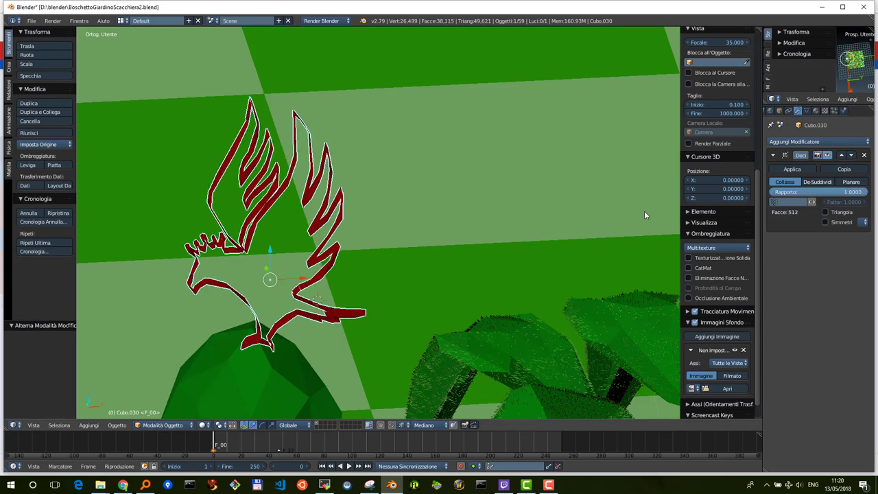
pyautogui.press('Tab')
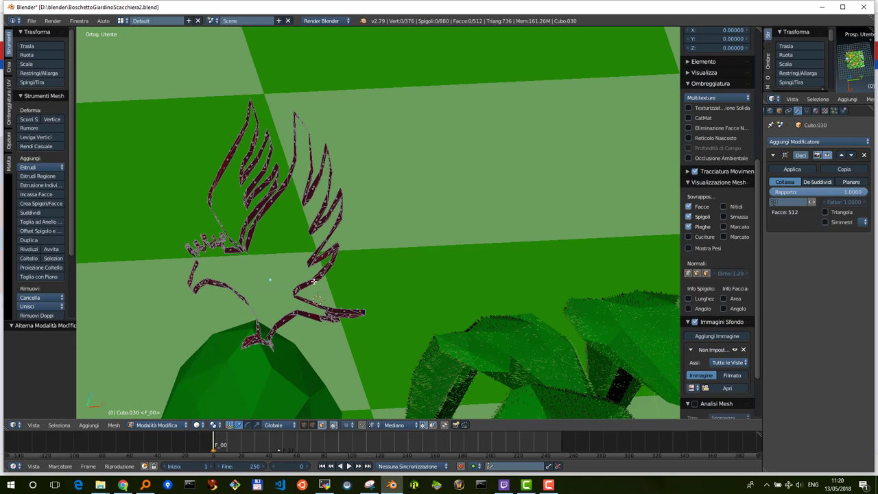
# Zoom out and tilt the view over the whole chessboard diorama.
pyautogui.moveTo(315, 281); pyautogui.dragTo(321, 279, button='middle')
pyautogui.scroll(-2, 322, 279)
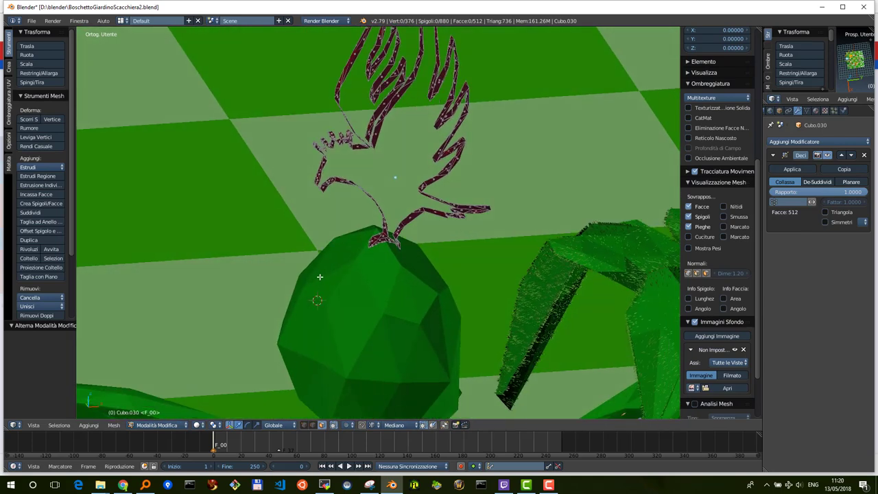
pyautogui.scroll(-2, 320, 278)
pyautogui.scroll(-3, 321, 281)
pyautogui.scroll(-2, 322, 285)
pyautogui.moveTo(308, 310); pyautogui.dragTo(344, 288, button='middle')
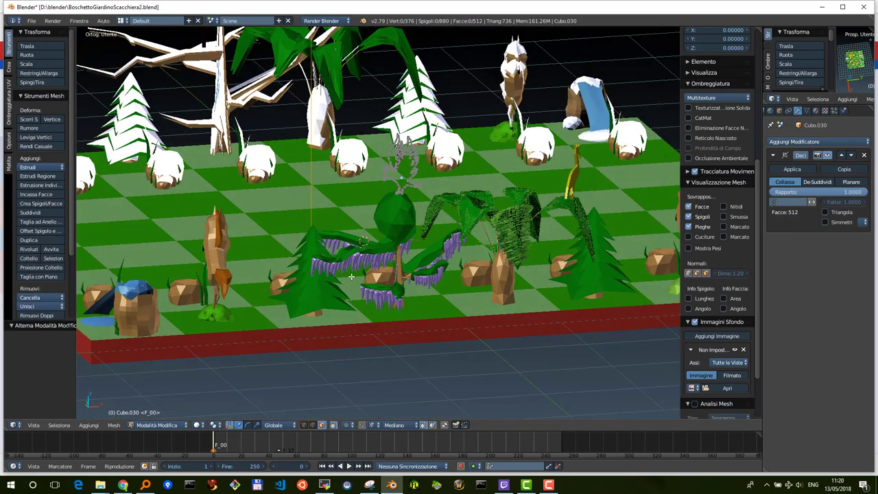
# Return the eagle to Object Mode, select the purple-flowered tree, and show its empty particle settings.
pyautogui.press('Tab')
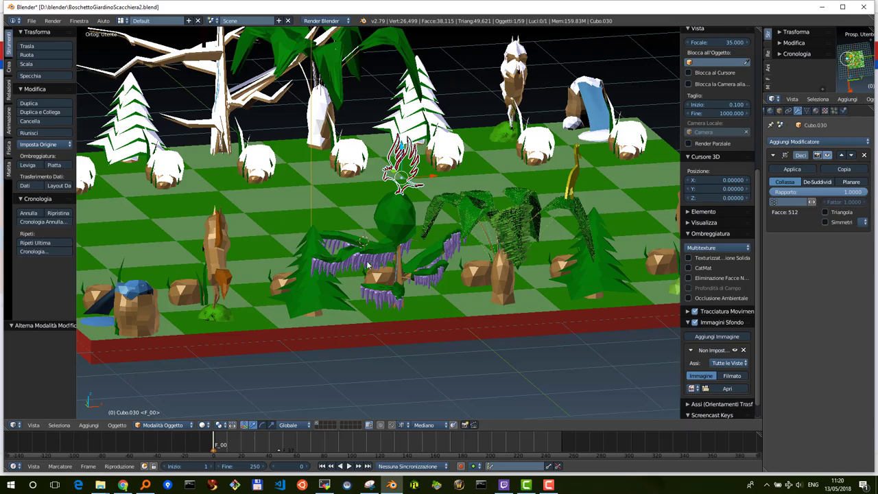
pyautogui.rightClick(368, 266)
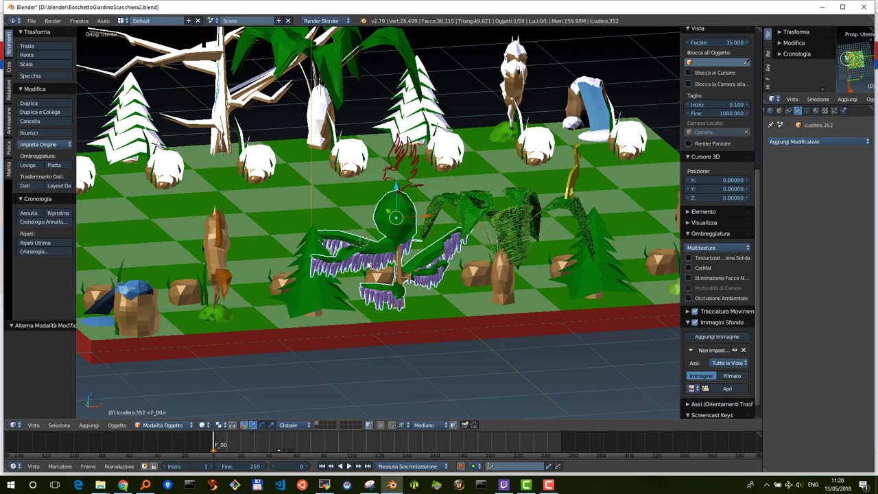
pyautogui.moveTo(368, 266); pyautogui.dragTo(376, 258, button='middle')
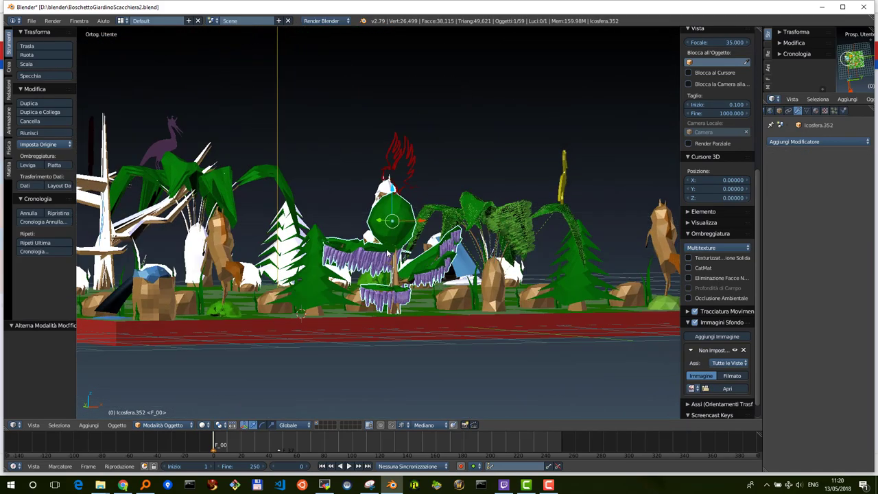
pyautogui.click(834, 112)
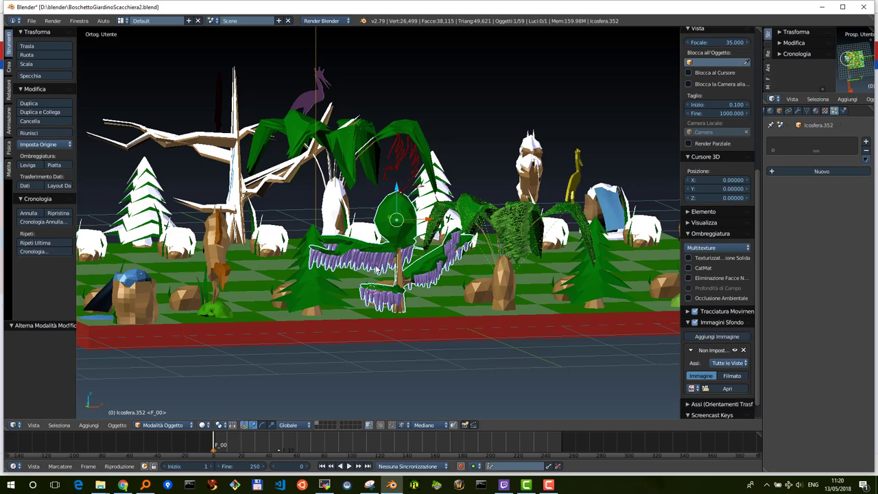
# Inspect the purple-flowered tree's mesh in Edit Mode from a low angle, then return to Object Mode.
pyautogui.press('Tab')
pyautogui.scroll(2, 371, 273)
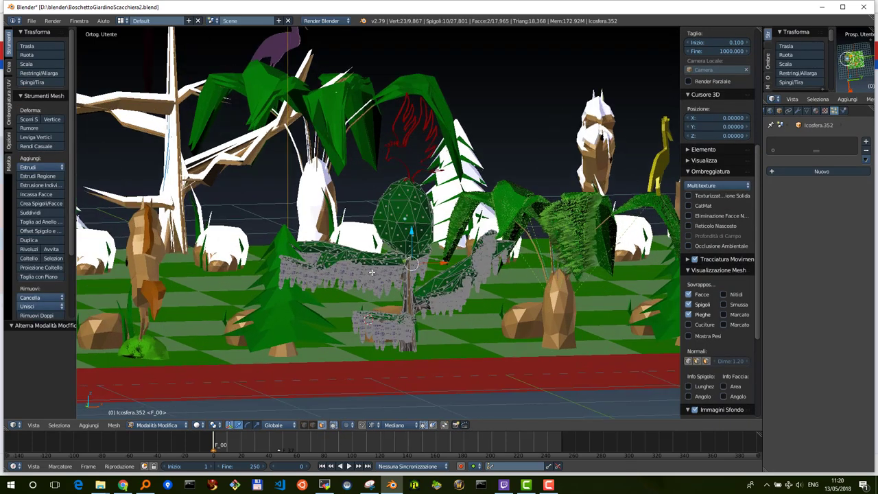
pyautogui.scroll(2, 372, 273)
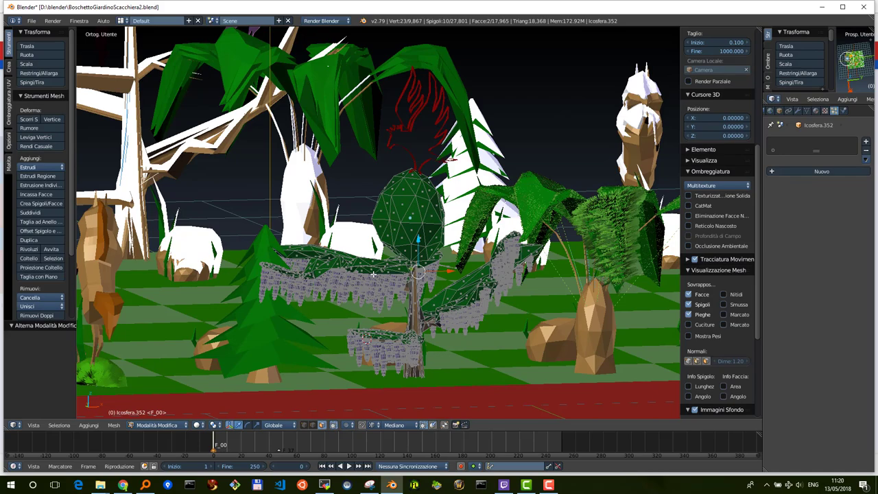
pyautogui.moveTo(395, 285)
pyautogui.mouseDown(button='middle')
pyautogui.moveTo(402, 273)
pyautogui.moveTo(428, 291)
pyautogui.moveTo(365, 295)
pyautogui.moveTo(365, 269)
pyautogui.mouseUp(button='middle')
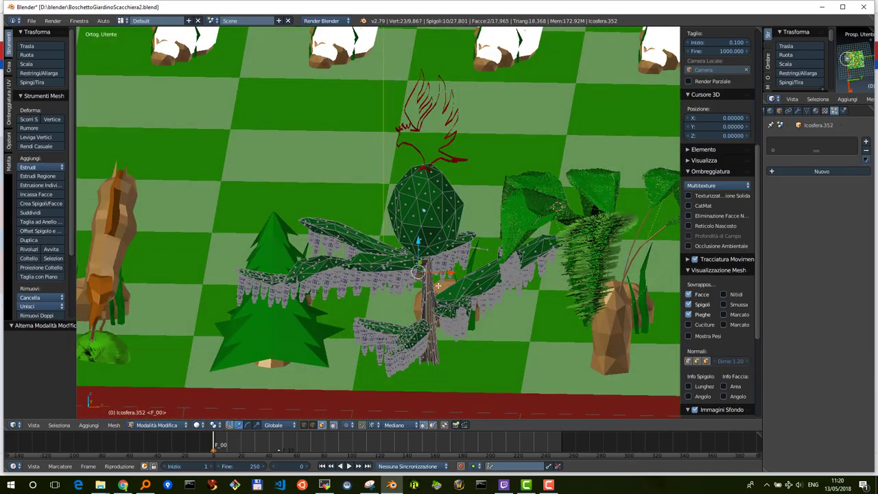
pyautogui.moveTo(387, 293)
pyautogui.mouseDown(button='middle')
pyautogui.moveTo(221, 363)
pyautogui.moveTo(392, 283)
pyautogui.mouseUp(button='middle')
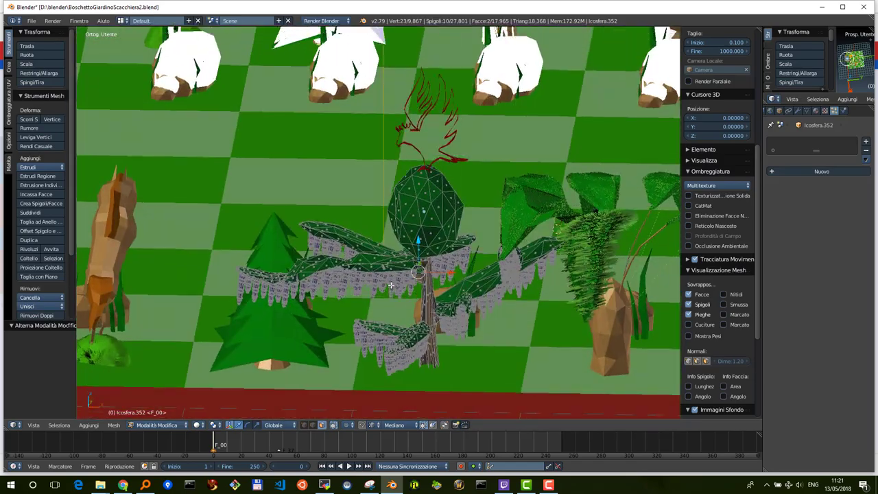
pyautogui.press('Tab')
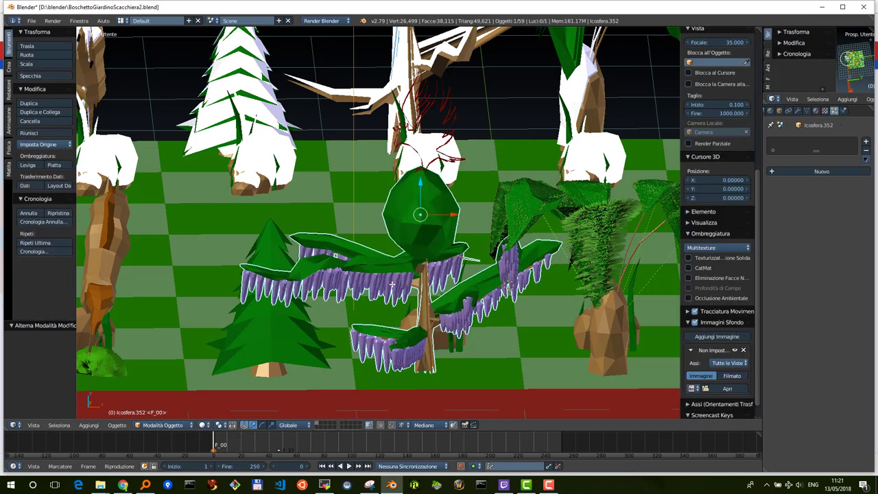
# Add a particle system to the tree and remove it again, leaving the particle list empty.
pyautogui.click(805, 170)
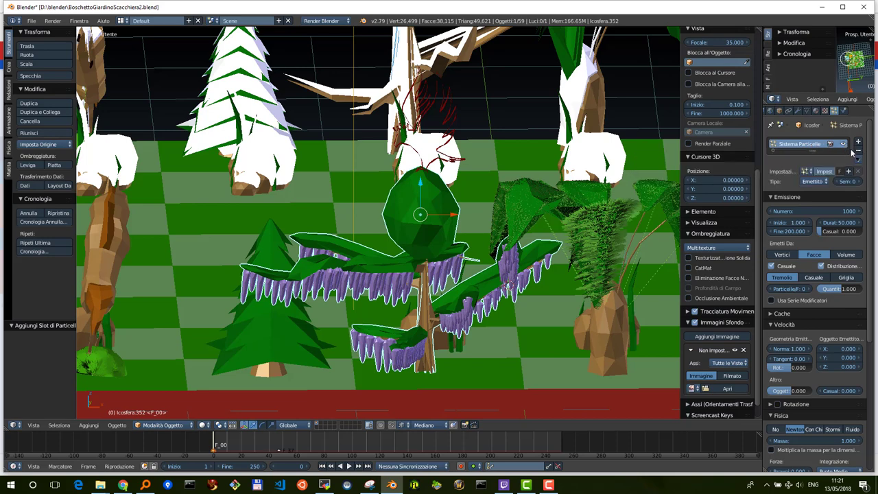
pyautogui.click(858, 151)
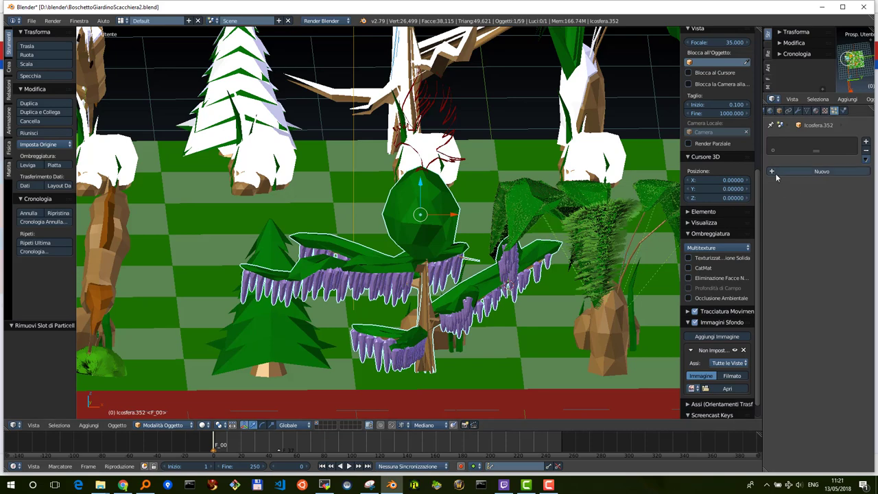
pyautogui.hotkey('ctrl', 'z')
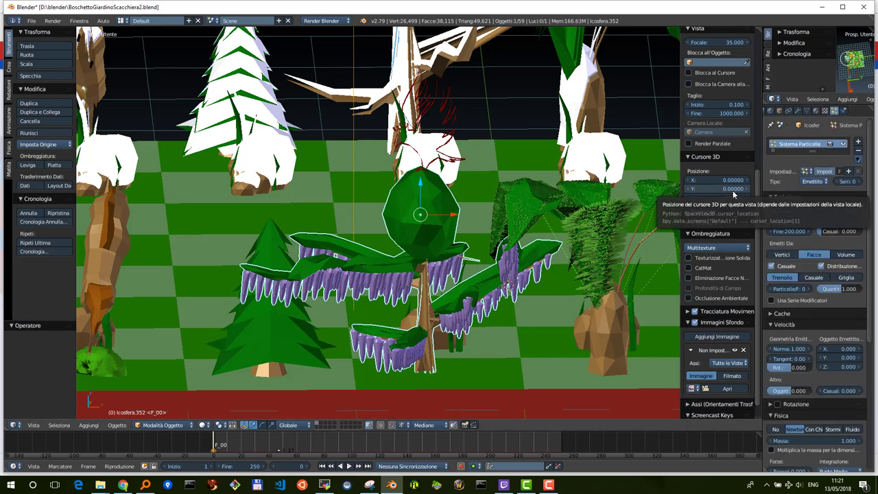
pyautogui.click(857, 154)
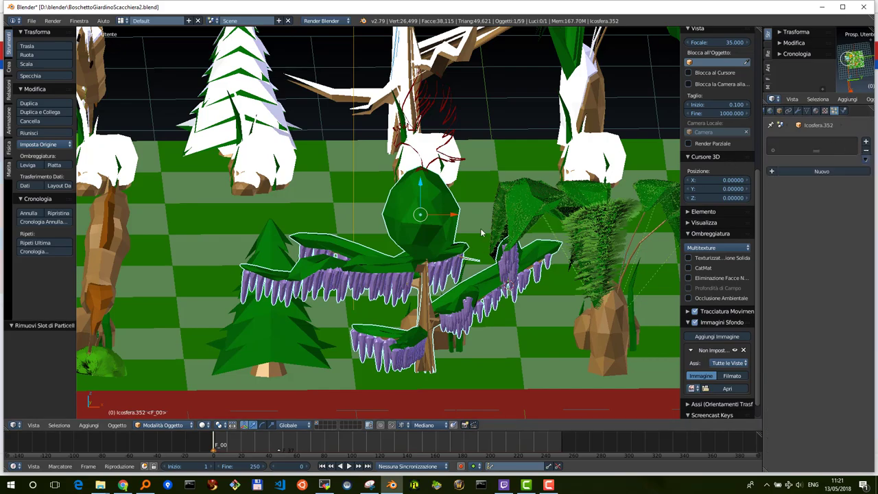
pyautogui.moveTo(436, 258); pyautogui.dragTo(434, 249, button='middle')
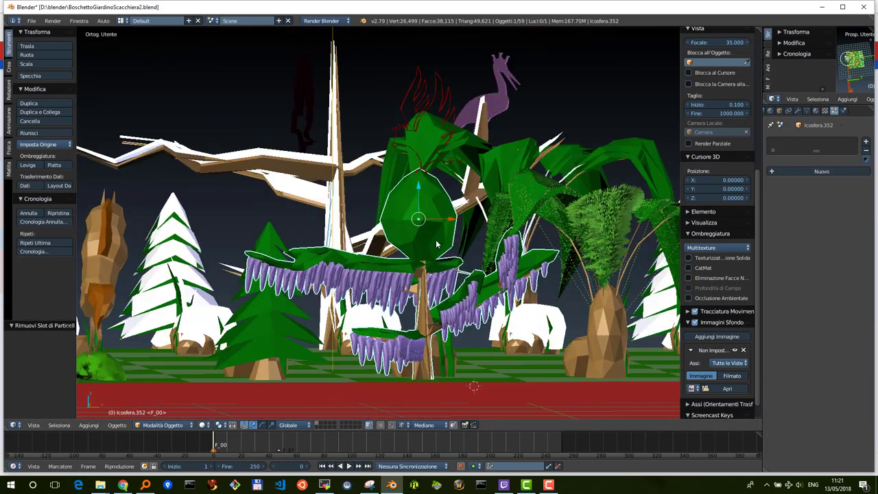
# Add a Decimate modifier to the tree and drag its ratio down to about 0.16.
pyautogui.click(798, 111)
pyautogui.click(804, 141)
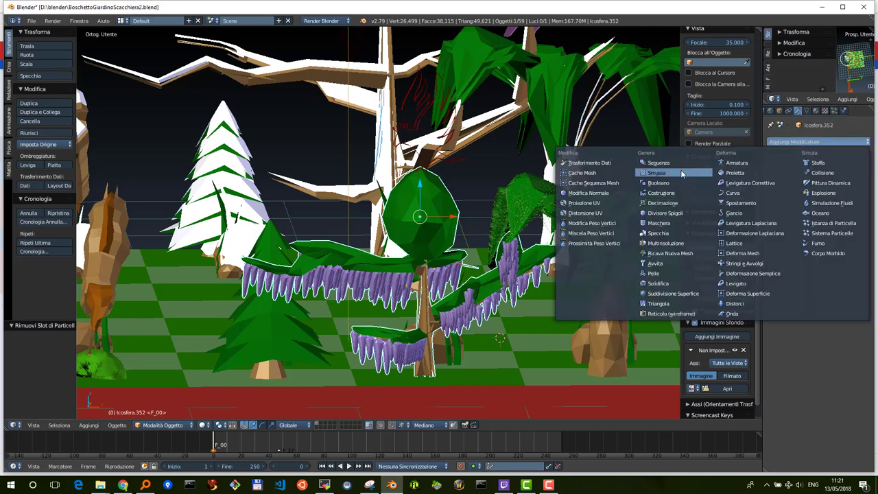
pyautogui.click(661, 203)
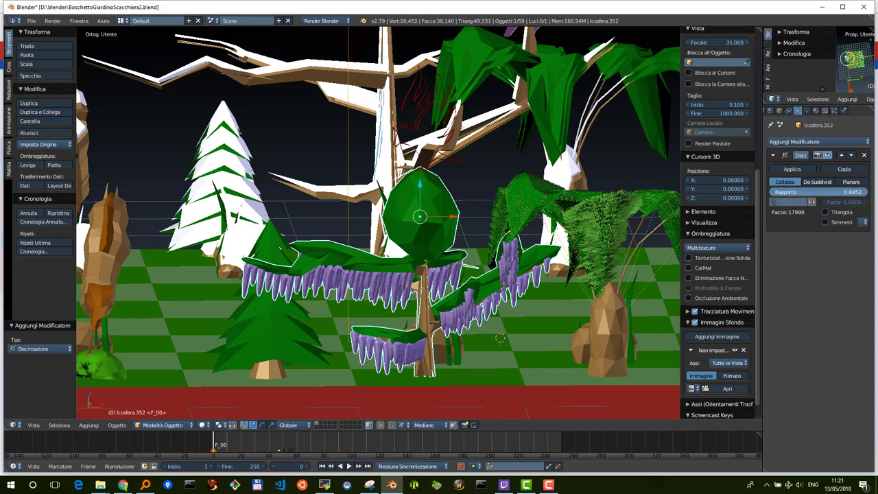
pyautogui.moveTo(817, 192); pyautogui.dragTo(746, 192)
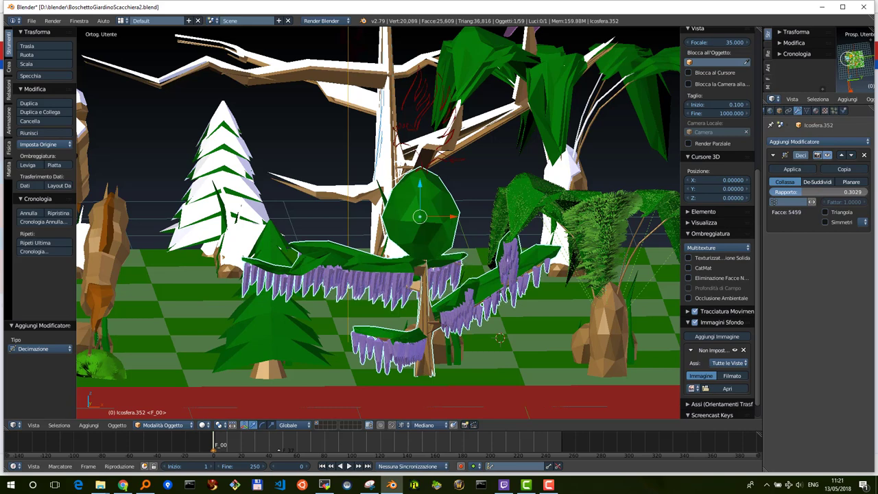
pyautogui.moveTo(746, 192); pyautogui.dragTo(740, 192)
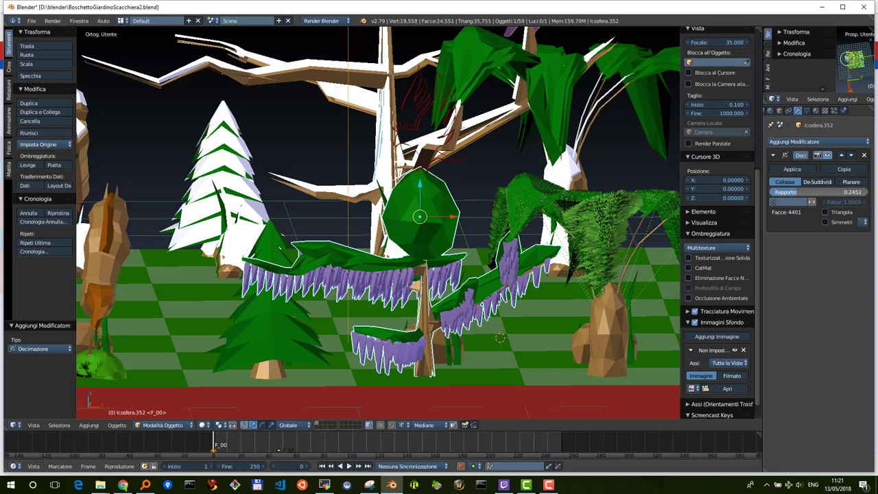
pyautogui.moveTo(741, 192); pyautogui.dragTo(728, 192)
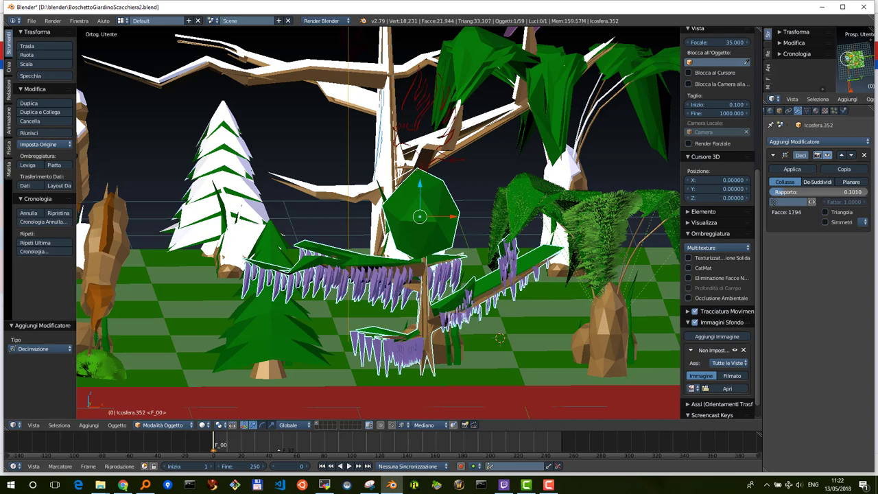
# Set the Decimate ratio to exactly 0.1 and apply it, leaving the tree at 1,776 faces.
pyautogui.moveTo(354, 294)
pyautogui.mouseDown(button='middle')
pyautogui.moveTo(374, 274)
pyautogui.moveTo(379, 298)
pyautogui.mouseUp(button='middle')
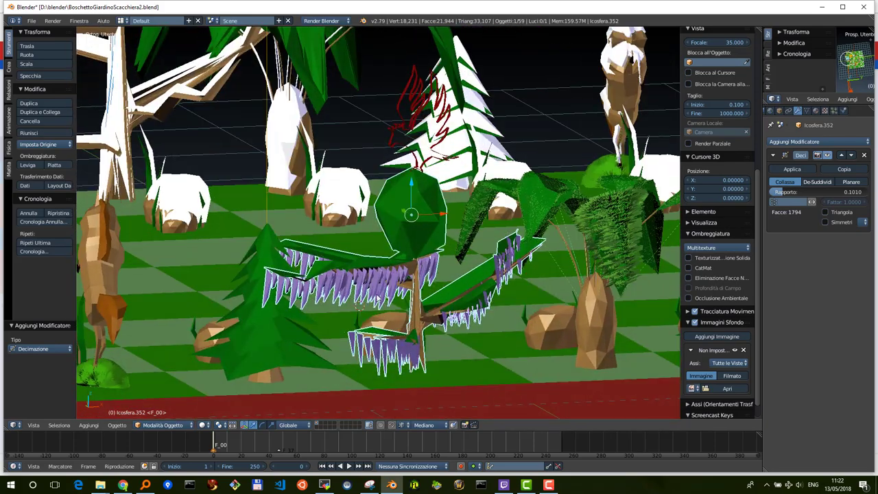
pyautogui.scroll(2, 354, 297)
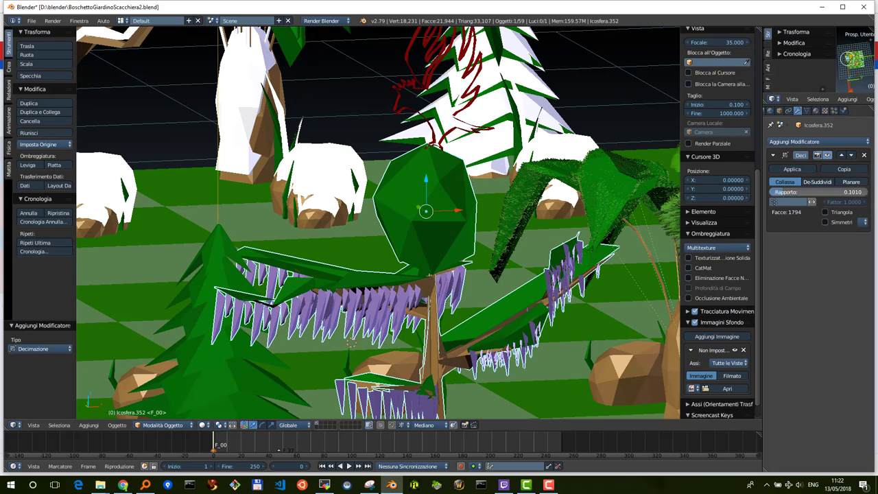
pyautogui.moveTo(811, 202); pyautogui.dragTo(775, 193)
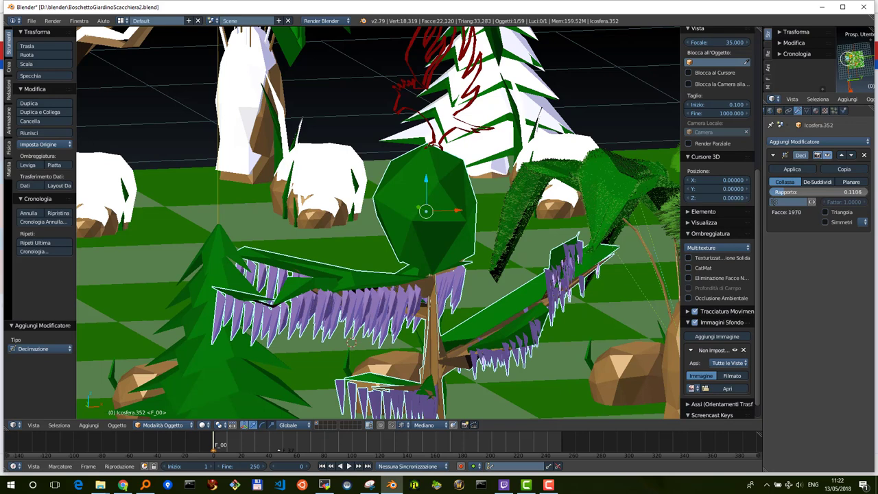
pyautogui.click(797, 193)
pyautogui.write('0.1')
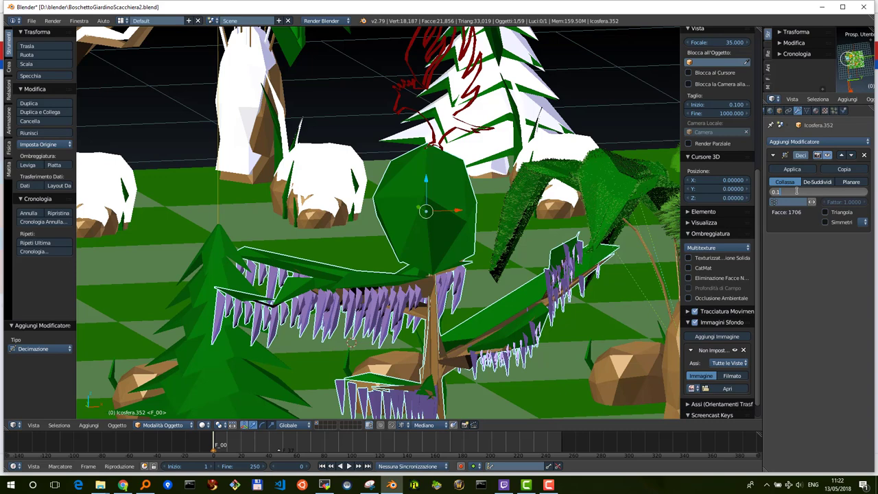
pyautogui.press('Return')
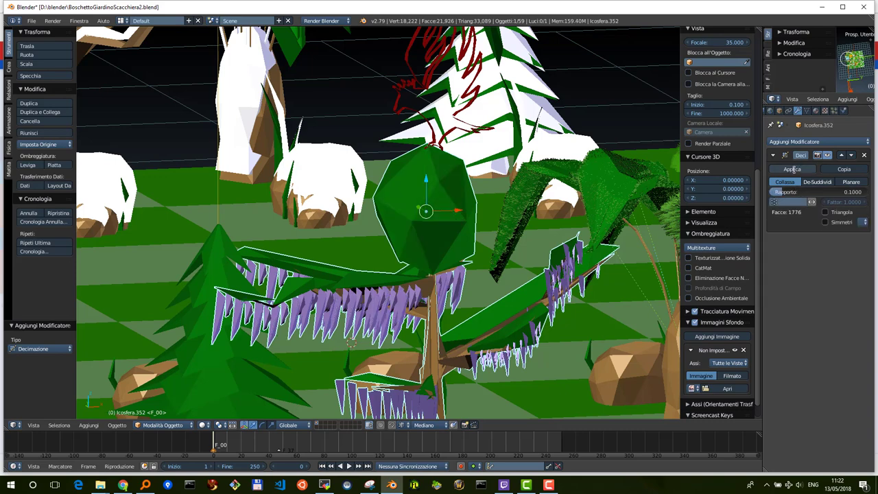
pyautogui.click(793, 168)
# Enter Edit Mode on the decimated tree, select all its vertices, and return to Object Mode.
pyautogui.scroll(-5, 489, 307)
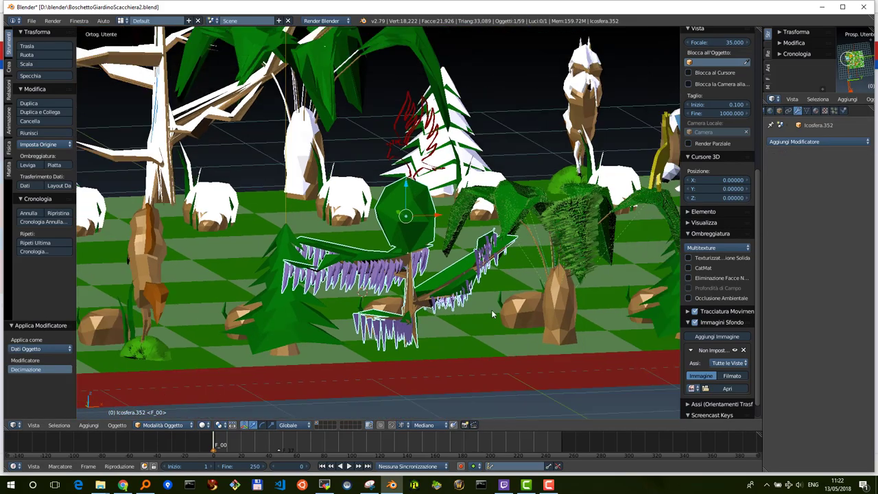
pyautogui.press('Tab')
pyautogui.moveTo(415, 316)
pyautogui.mouseDown(button='middle')
pyautogui.moveTo(410, 308)
pyautogui.moveTo(393, 316)
pyautogui.mouseUp(button='middle')
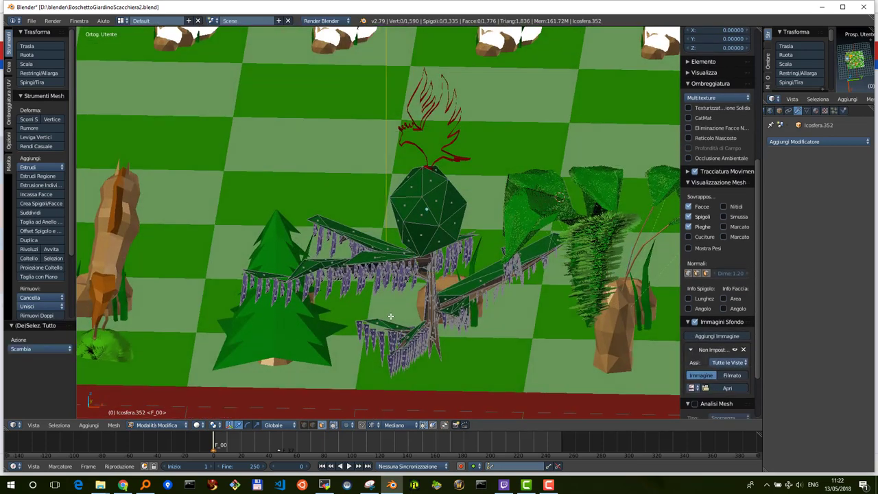
pyautogui.press('a')
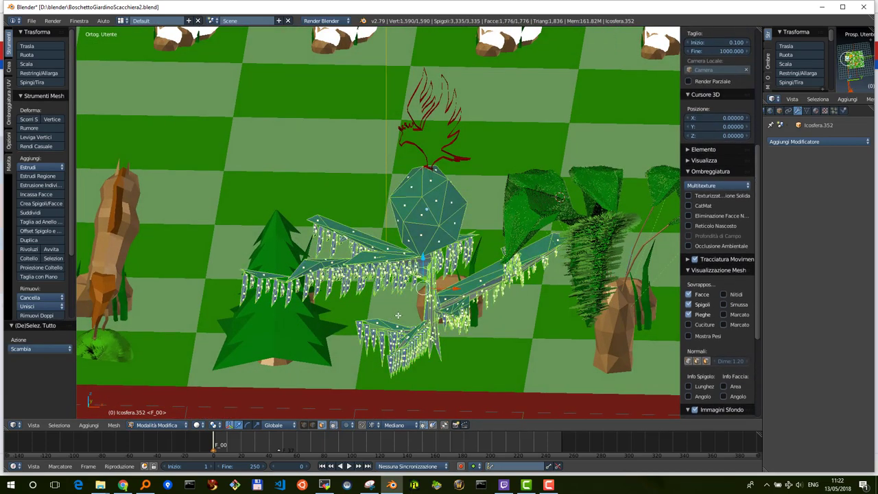
pyautogui.press('Tab')
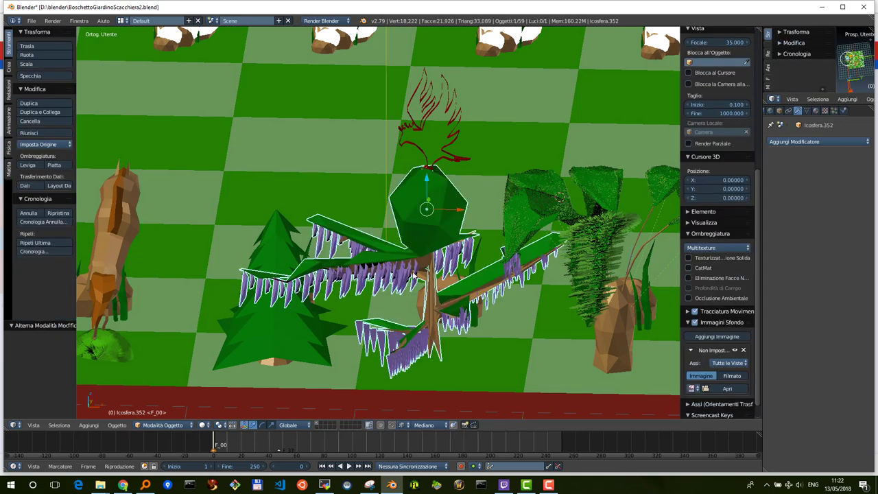
# Orbit around the chessboard diorama, then reopen the tree in Edit Mode showing 1,590 vertices and 1,776 faces.
pyautogui.press('KP_5')
pyautogui.press('KP_5')
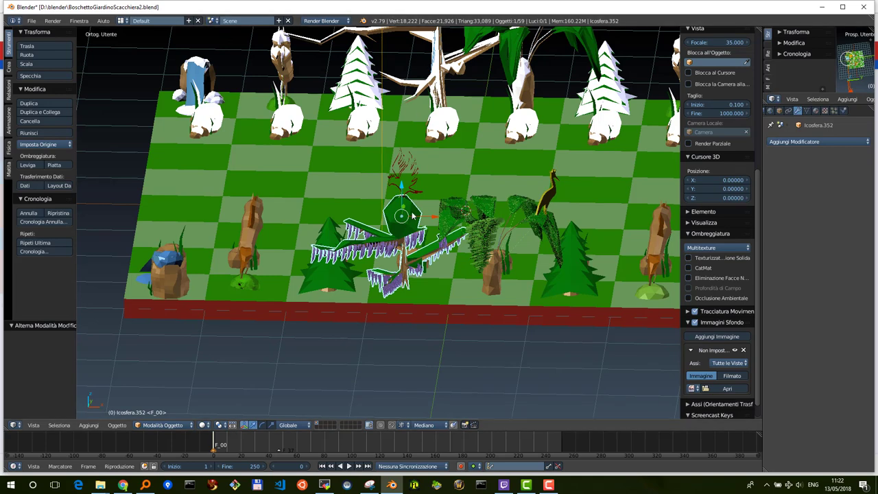
pyautogui.scroll(-1, 404, 216)
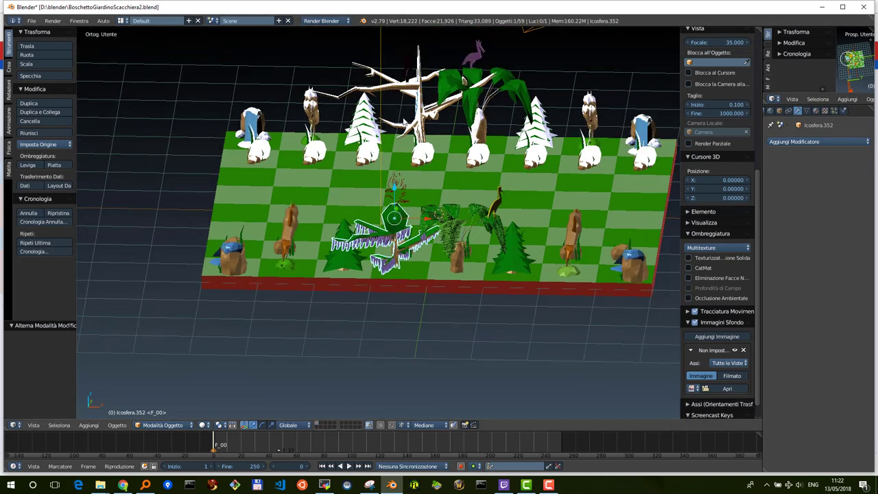
pyautogui.moveTo(393, 254)
pyautogui.mouseDown(button='middle')
pyautogui.moveTo(422, 259)
pyautogui.moveTo(405, 269)
pyautogui.mouseUp(button='middle')
pyautogui.moveTo(344, 241)
pyautogui.mouseDown(button='middle')
pyautogui.moveTo(339, 227)
pyautogui.moveTo(357, 216)
pyautogui.moveTo(511, 238)
pyautogui.moveTo(532, 229)
pyautogui.moveTo(507, 234)
pyautogui.mouseUp(button='middle')
pyautogui.scroll(2, 356, 216)
pyautogui.press('Tab')
pyautogui.scroll(-3, 512, 238)
pyautogui.scroll(1, 532, 230)
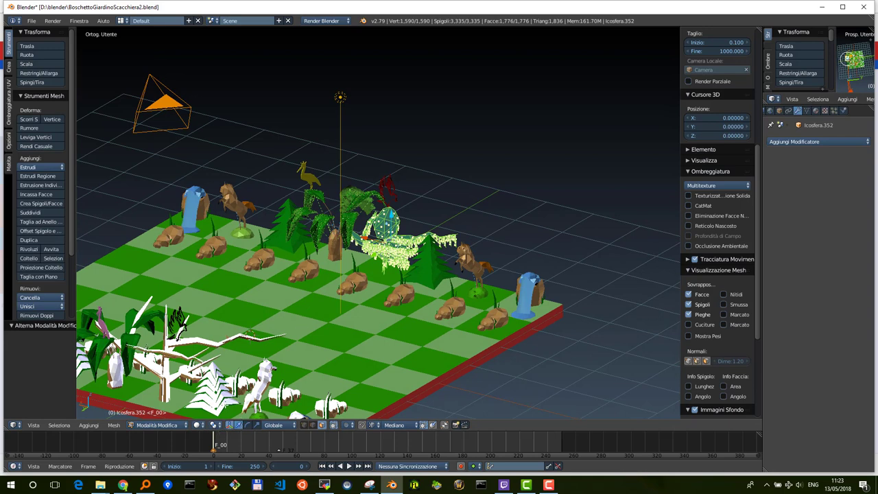
# Preview the diorama with rendered viewport shading and adjust the view.
pyautogui.click(197, 424)
pyautogui.click(214, 364)
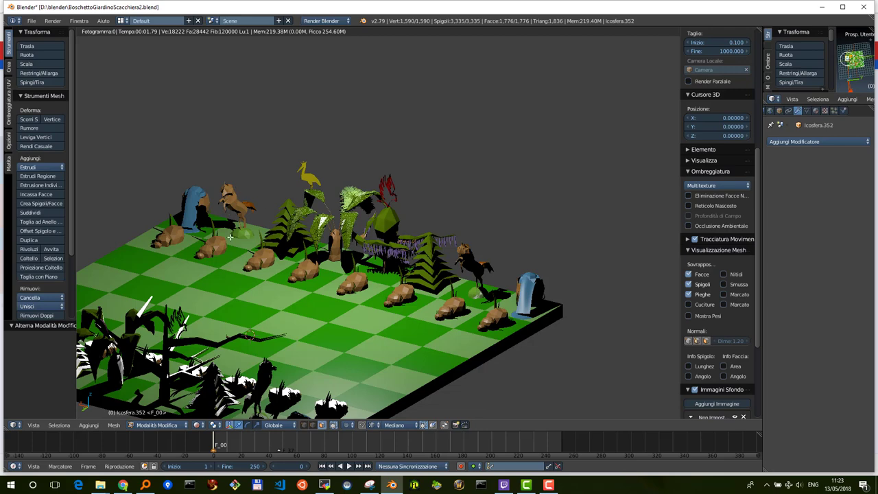
pyautogui.moveTo(229, 237); pyautogui.dragTo(245, 238, button='middle')
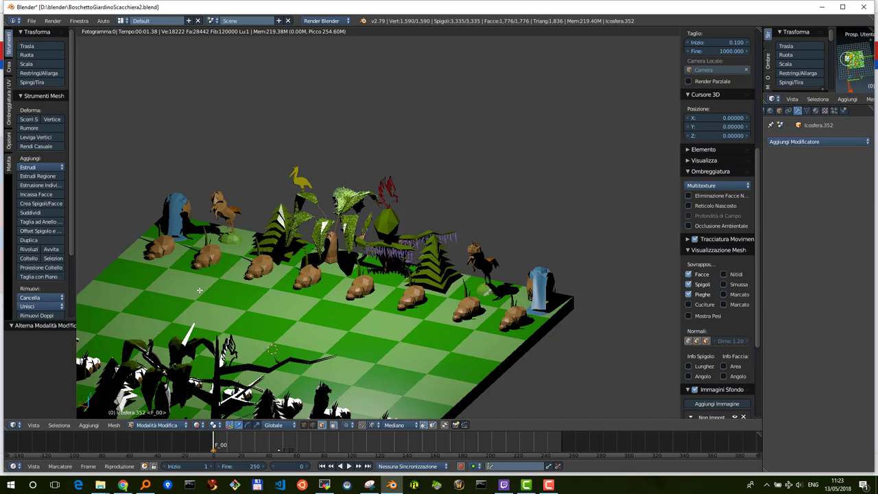
pyautogui.scroll(-1, 199, 290)
pyautogui.scroll(-1, 197, 288)
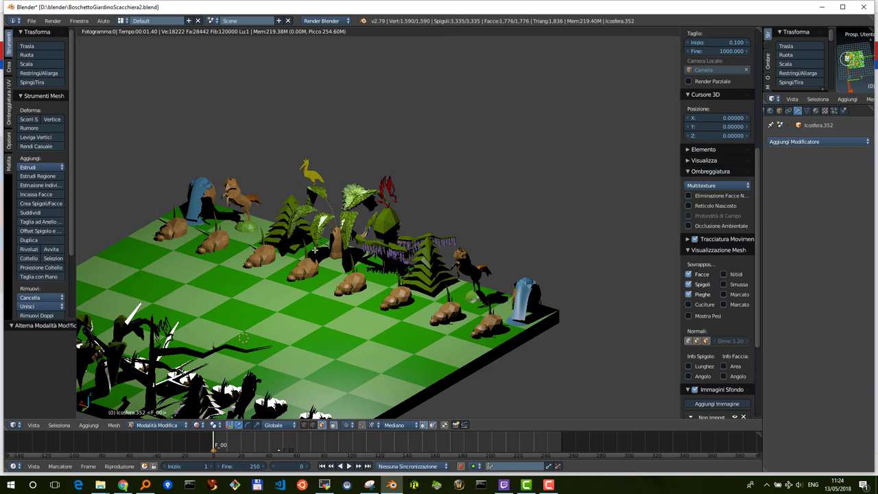
pyautogui.scroll(-1, 260, 264)
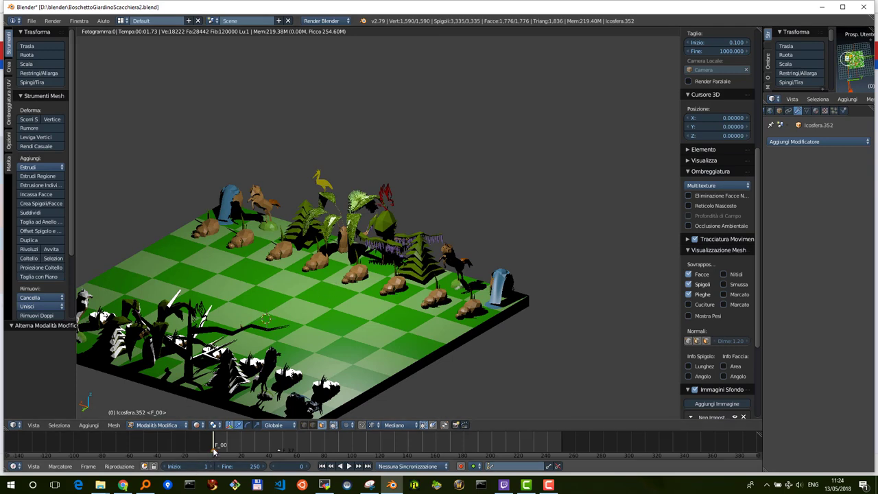
# Start the animation playback and bring up the viewport shading choices again.
pyautogui.hotkey('alt', 'a')
pyautogui.hotkey('alt', 'a')
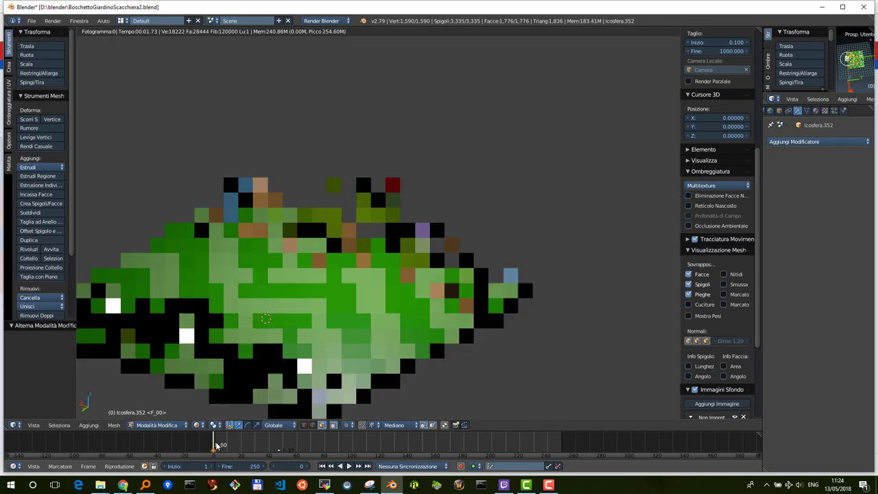
pyautogui.click(199, 425)
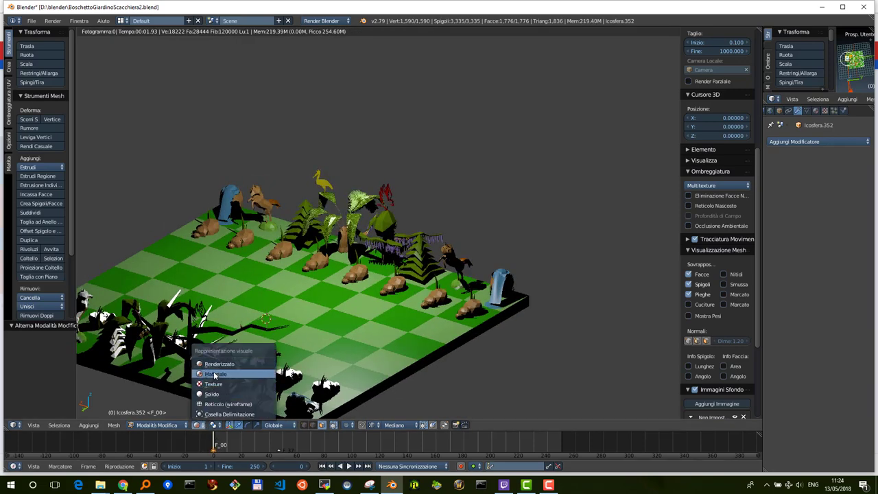
pyautogui.click(200, 426)
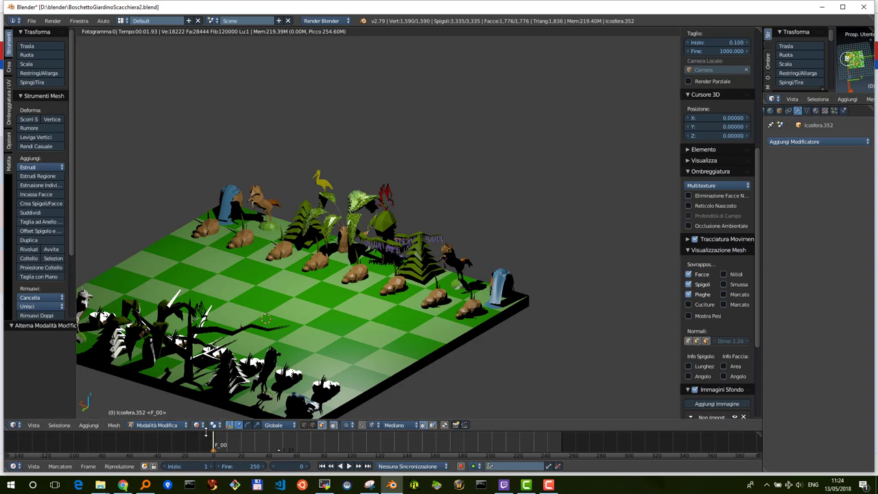
pyautogui.click(200, 426)
# Switch the viewport to solid shading, start and stop the animation, and move back to frame 21.
pyautogui.click(208, 393)
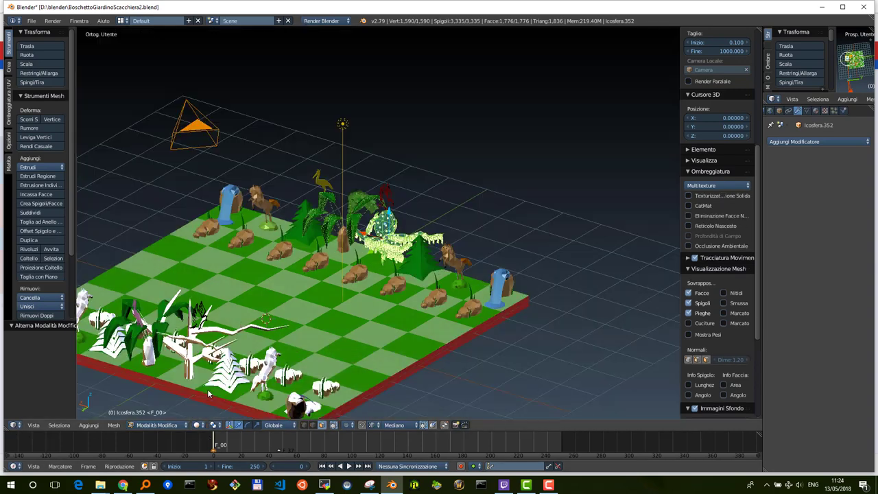
pyautogui.hotkey('alt', 'a')
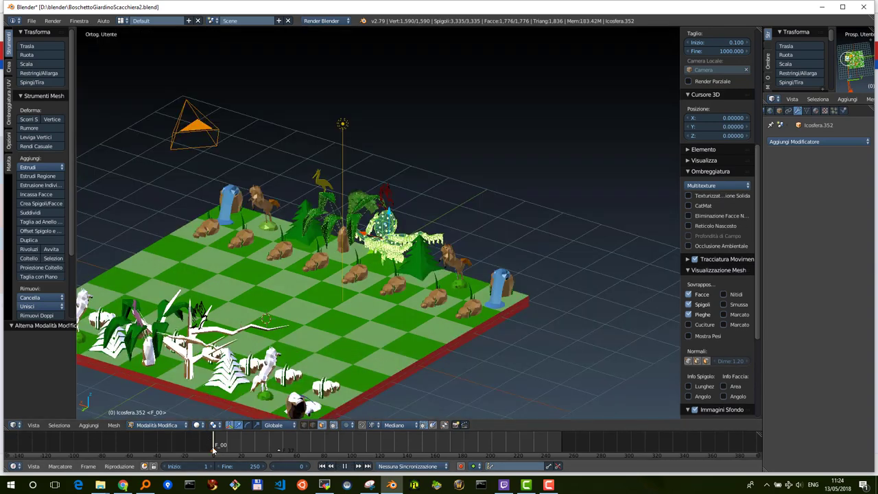
pyautogui.hotkey('alt', 'a')
pyautogui.hotkey('alt', 'a')
pyautogui.moveTo(293, 450)
pyautogui.mouseDown()
pyautogui.moveTo(235, 452)
pyautogui.moveTo(537, 451)
pyautogui.moveTo(202, 452)
pyautogui.moveTo(212, 448)
pyautogui.mouseUp()
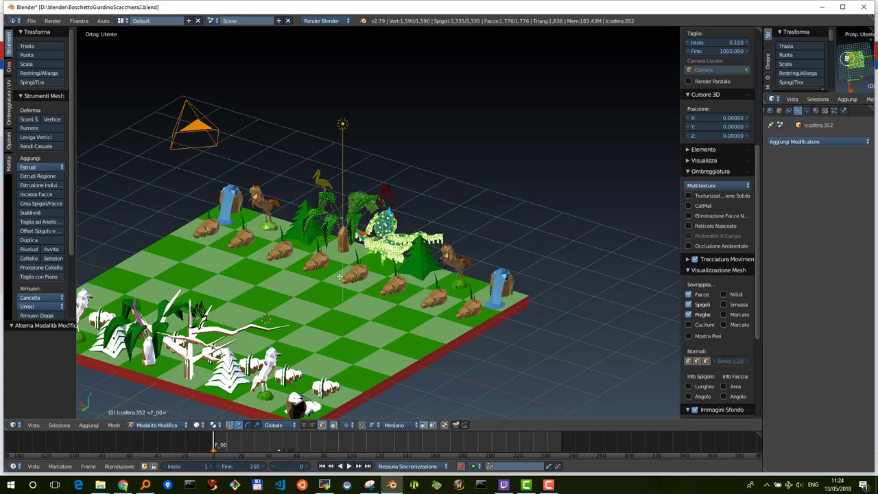
# Return the tree to Object Mode and zoom in close on the purple-flowered tree and palm.
pyautogui.press('Tab')
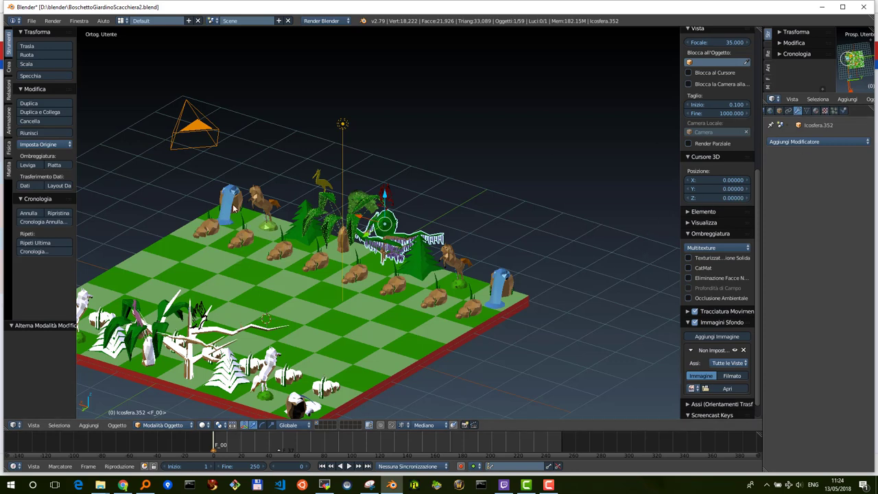
pyautogui.moveTo(348, 268); pyautogui.dragTo(287, 269, button='middle')
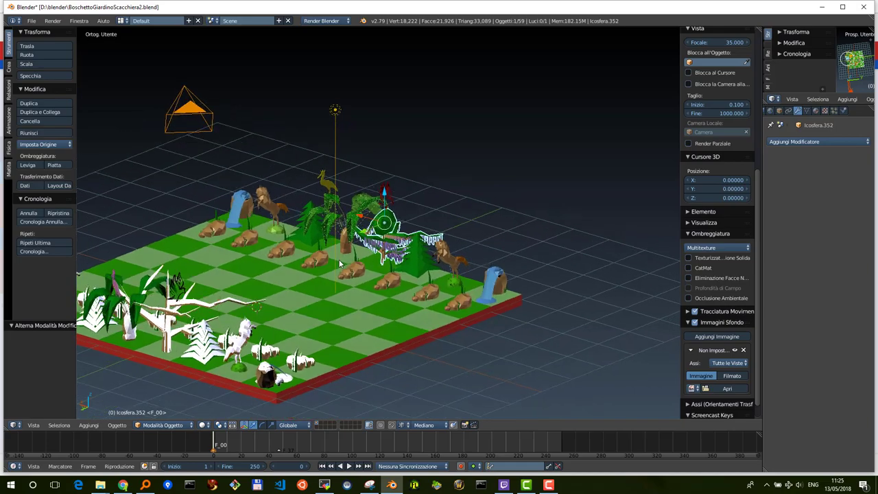
pyautogui.scroll(2, 288, 265)
pyautogui.scroll(2, 299, 266)
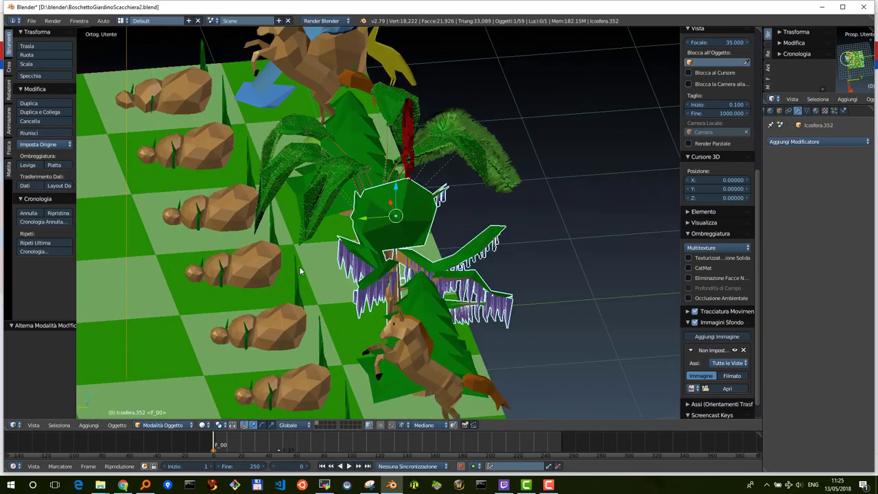
pyautogui.scroll(2, 299, 266)
pyautogui.scroll(2, 293, 320)
pyautogui.moveTo(324, 310)
pyautogui.mouseDown(button='middle')
pyautogui.moveTo(336, 261)
pyautogui.moveTo(377, 317)
pyautogui.moveTo(229, 220)
pyautogui.moveTo(293, 222)
pyautogui.moveTo(361, 209)
pyautogui.moveTo(317, 222)
pyautogui.mouseUp(button='middle')
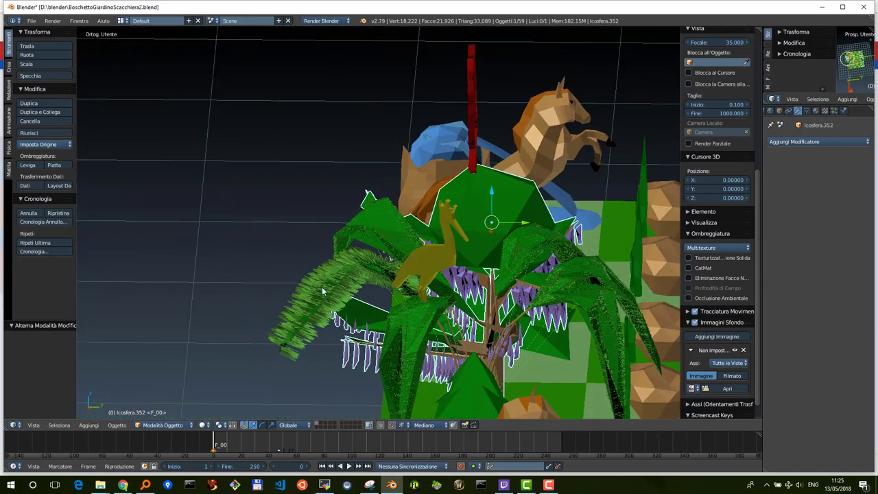
pyautogui.moveTo(352, 284); pyautogui.dragTo(365, 274, button='middle')
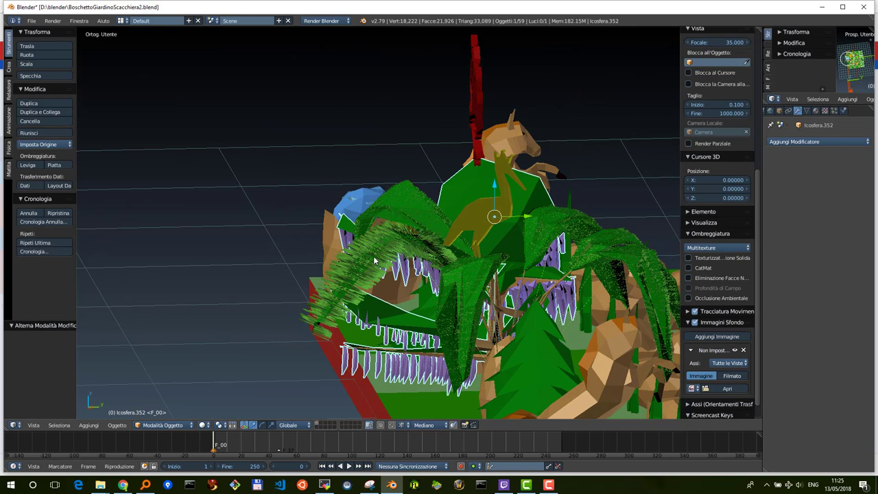
# Remove the hair particle systems from the first two palm leaves.
pyautogui.rightClick(374, 261)
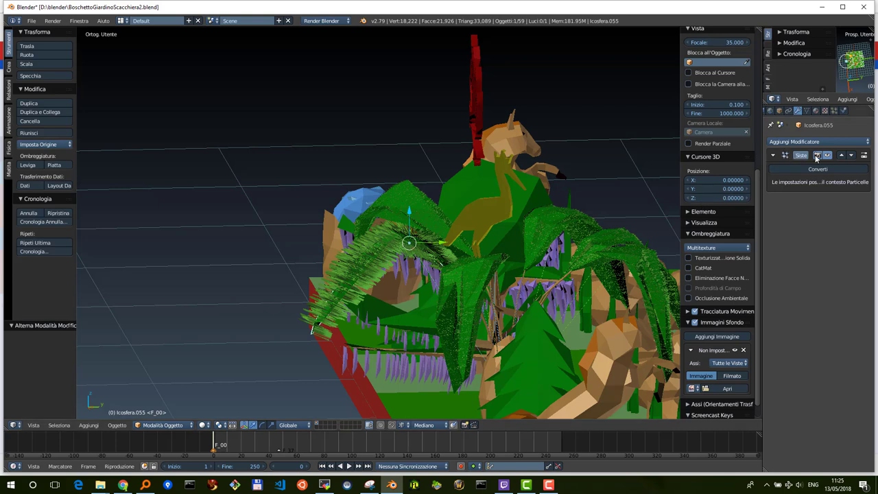
pyautogui.click(834, 112)
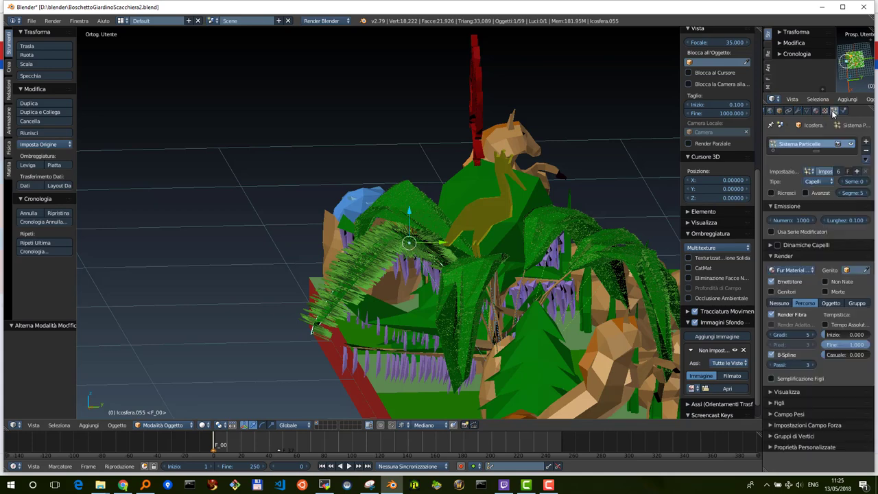
pyautogui.click(867, 152)
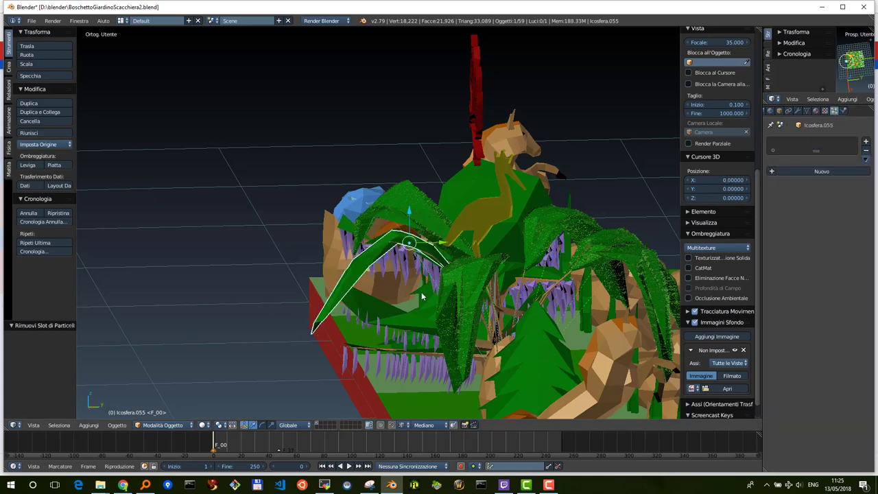
pyautogui.moveTo(423, 296)
pyautogui.mouseDown(button='middle')
pyautogui.moveTo(492, 305)
pyautogui.moveTo(381, 293)
pyautogui.mouseUp(button='middle')
pyautogui.scroll(3, 492, 304)
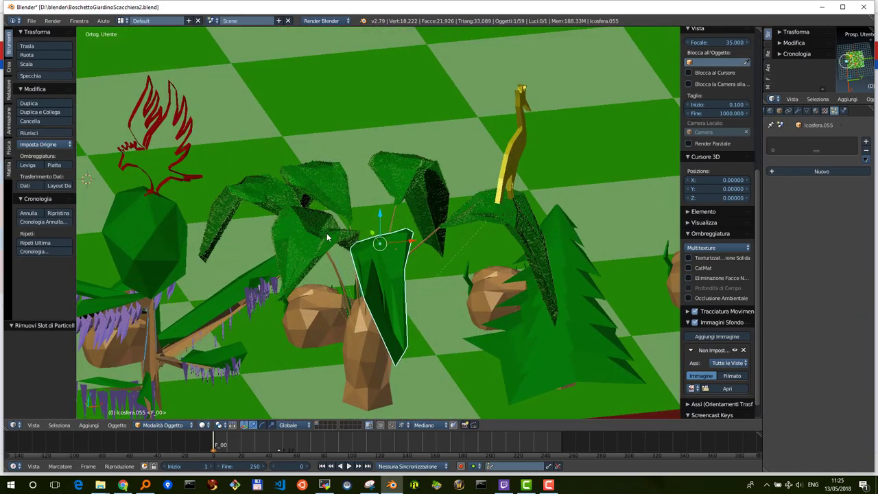
pyautogui.rightClick(322, 231)
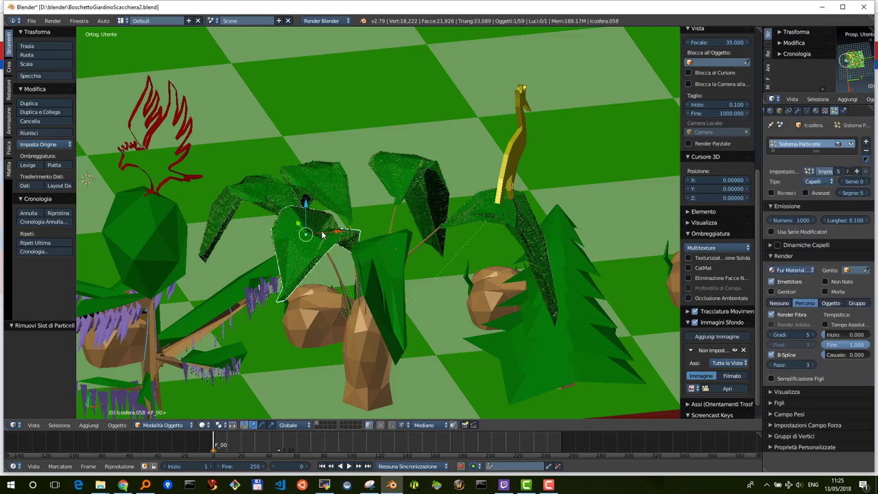
pyautogui.click(866, 151)
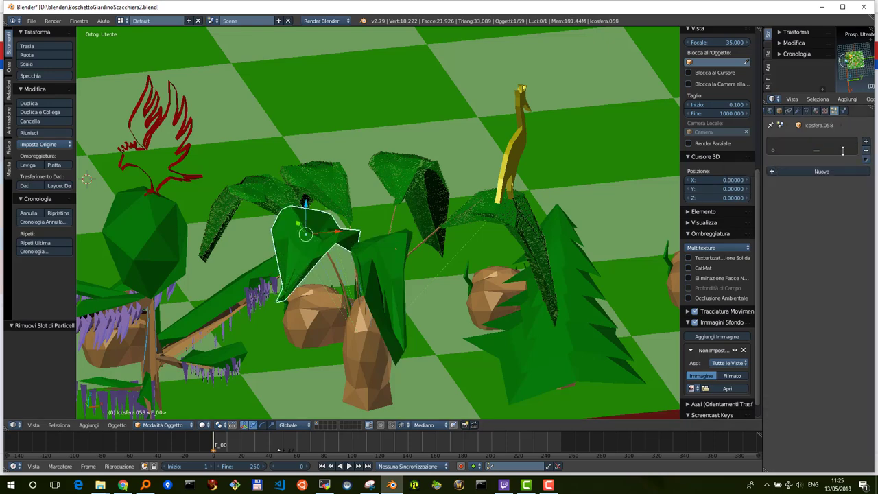
pyautogui.moveTo(423, 211)
pyautogui.mouseDown(button='middle')
pyautogui.moveTo(318, 221)
pyautogui.moveTo(388, 195)
pyautogui.mouseUp(button='middle')
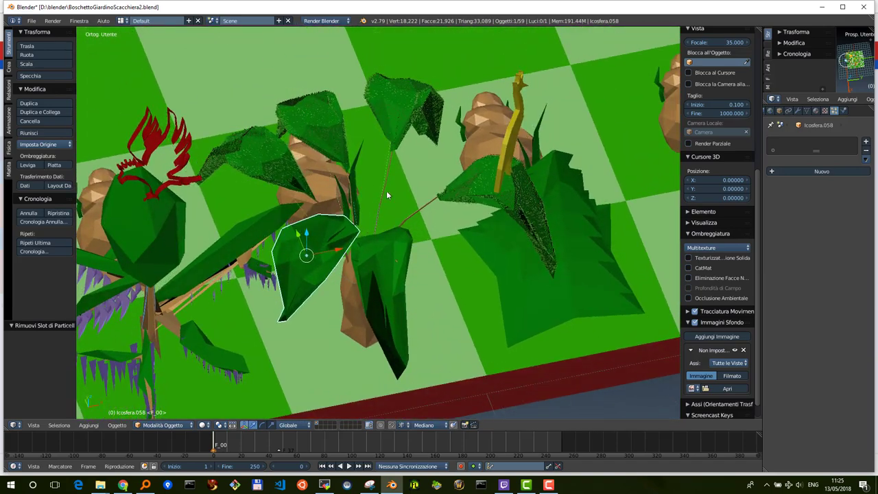
# Remove the hair particles from the remaining four palm leaves and inspect the now-bare plant.
pyautogui.rightClick(266, 155)
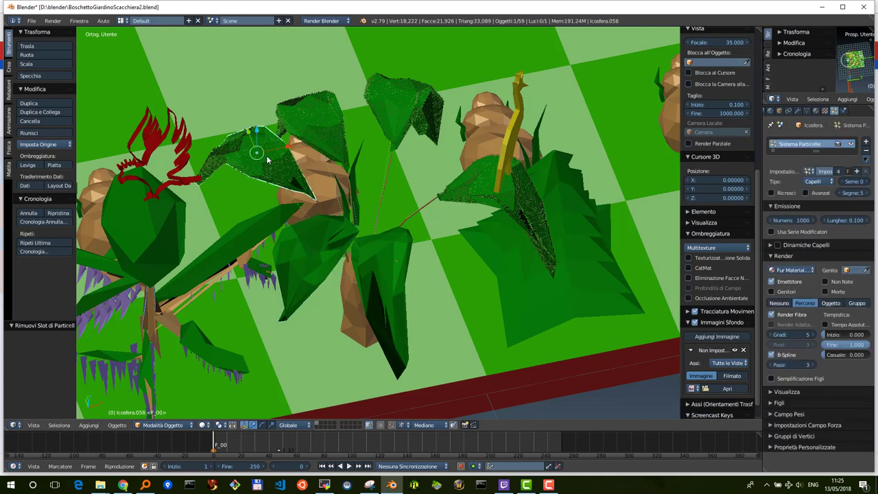
pyautogui.click(865, 150)
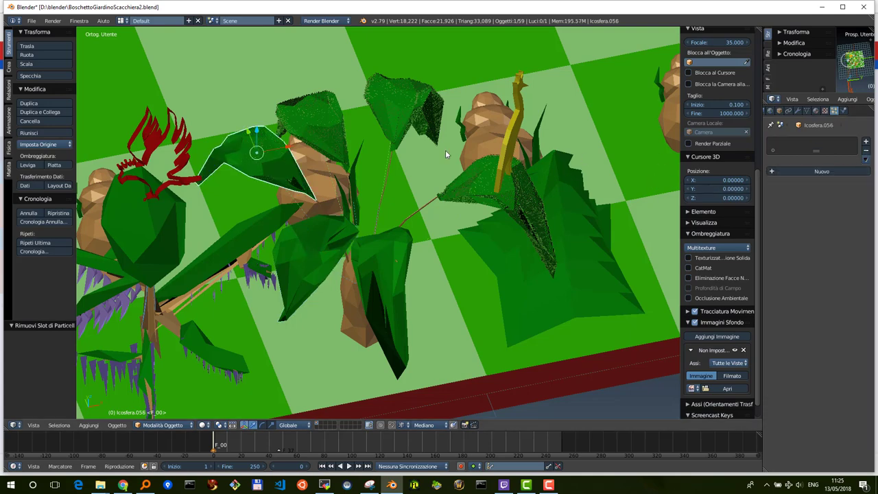
pyautogui.rightClick(337, 131)
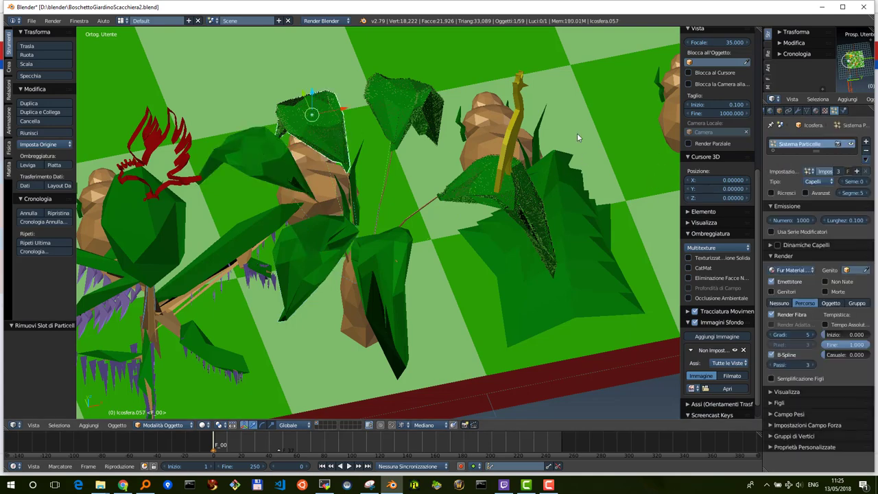
pyautogui.click(866, 151)
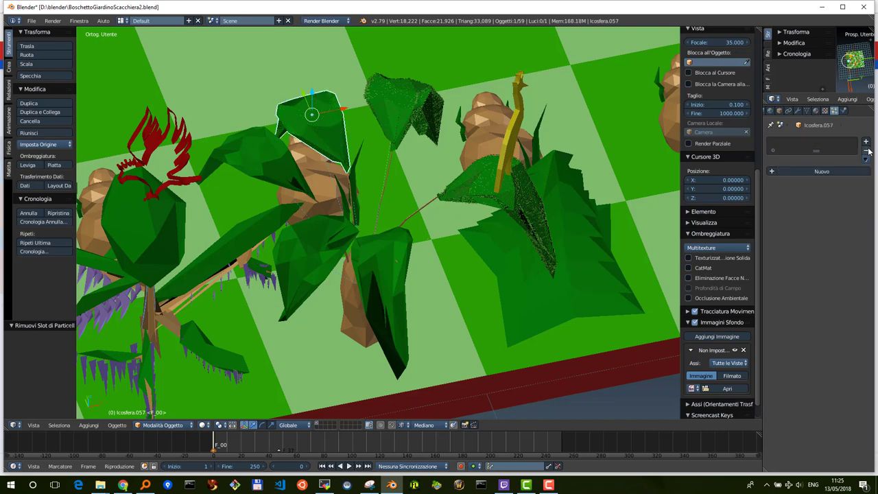
pyautogui.rightClick(405, 116)
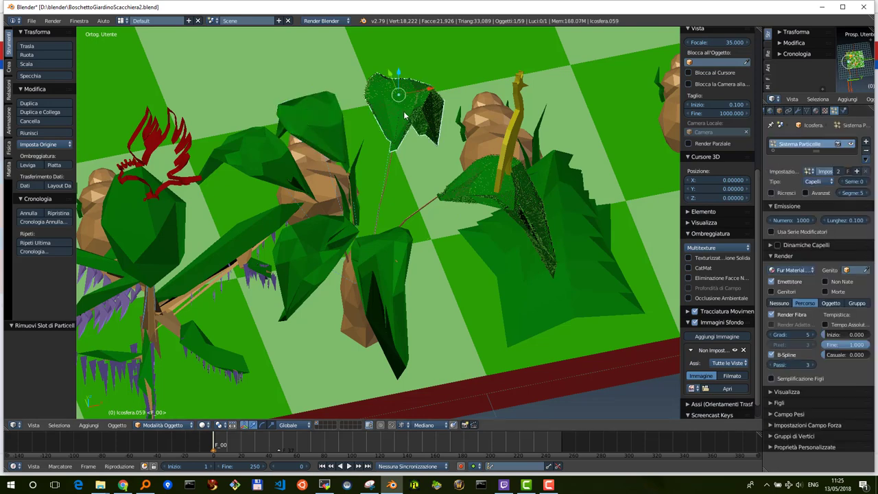
pyautogui.click(866, 151)
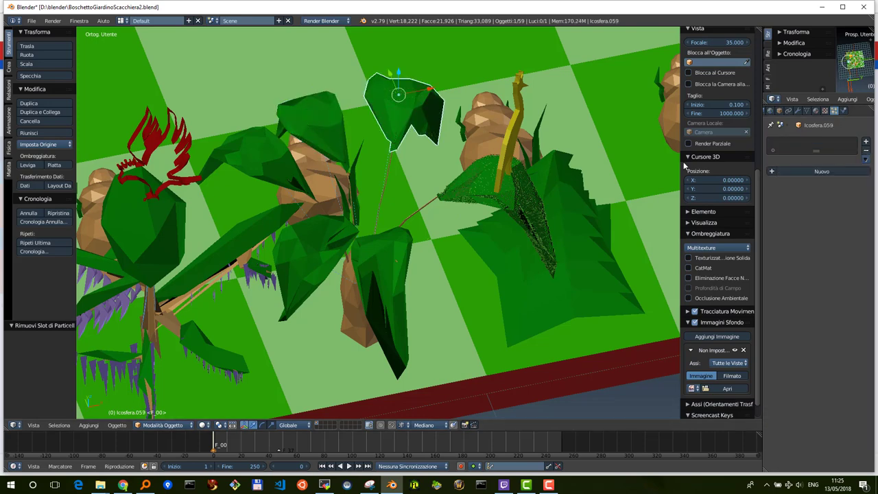
pyautogui.rightClick(481, 194)
pyautogui.click(867, 151)
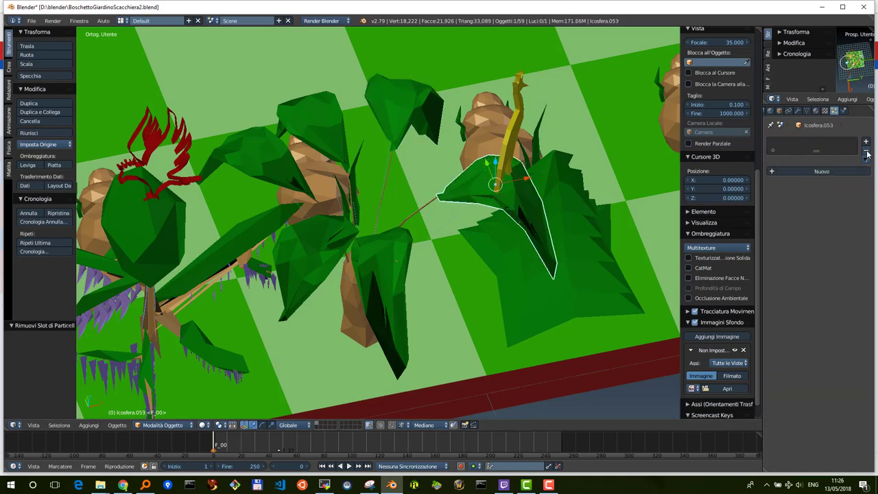
pyautogui.moveTo(412, 259)
pyautogui.mouseDown(button='middle')
pyautogui.moveTo(419, 238)
pyautogui.moveTo(456, 225)
pyautogui.moveTo(563, 254)
pyautogui.moveTo(480, 253)
pyautogui.moveTo(408, 233)
pyautogui.moveTo(365, 242)
pyautogui.moveTo(354, 222)
pyautogui.moveTo(425, 229)
pyautogui.mouseUp(button='middle')
pyautogui.scroll(-2, 366, 245)
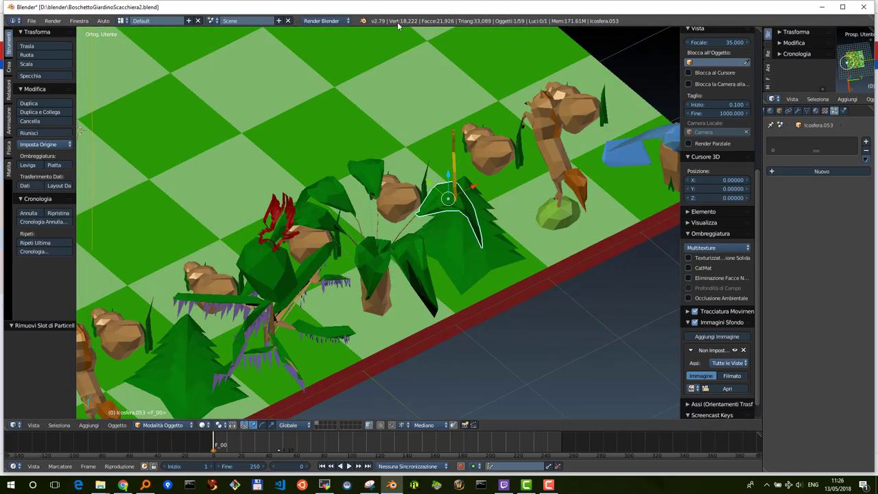
pyautogui.moveTo(407, 183)
pyautogui.mouseDown(button='middle')
pyautogui.moveTo(378, 151)
pyautogui.moveTo(326, 173)
pyautogui.moveTo(333, 181)
pyautogui.moveTo(493, 155)
pyautogui.moveTo(495, 144)
pyautogui.moveTo(345, 165)
pyautogui.moveTo(356, 144)
pyautogui.moveTo(348, 160)
pyautogui.mouseUp(button='middle')
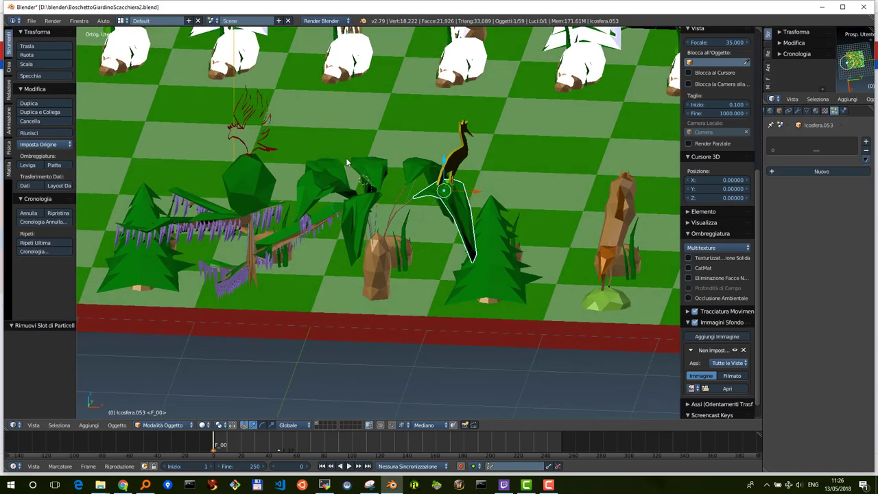